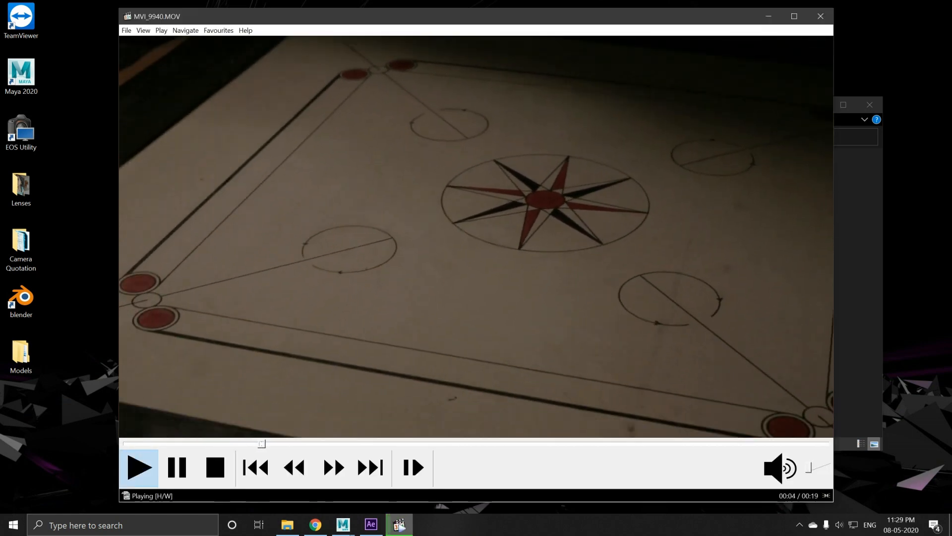
Close the video preview, switch to Maya and play back the walking soldier animation
{"action": "left_click", "coordinate": [820, 16]}
{"action": "mouse_move", "coordinate": [343, 524]}
{"action": "left_click", "coordinate": [392, 487]}
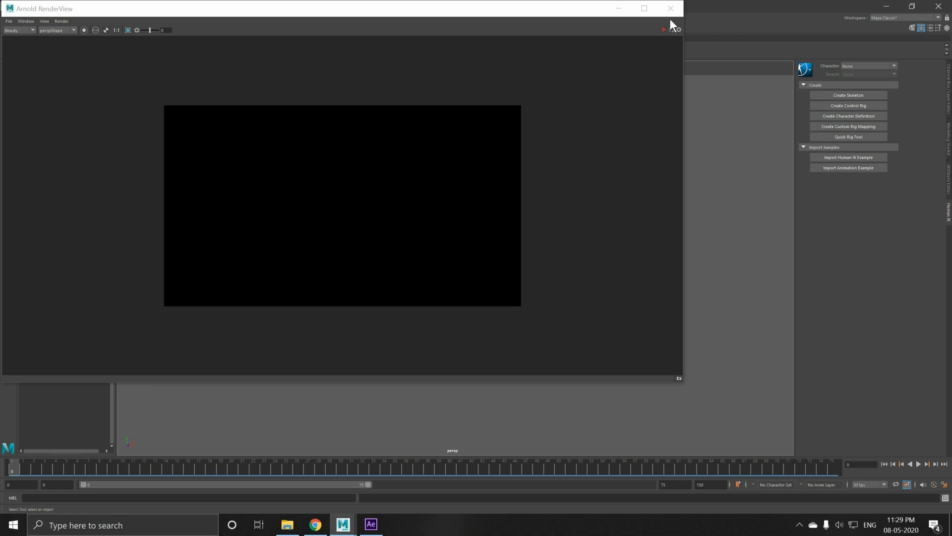
{"action": "left_click", "coordinate": [617, 9]}
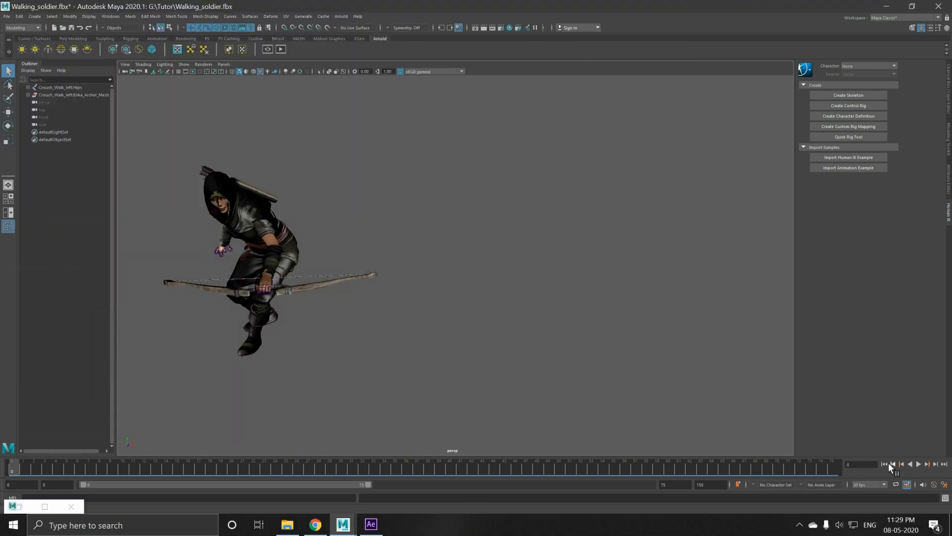
{"action": "left_click", "coordinate": [919, 464]}
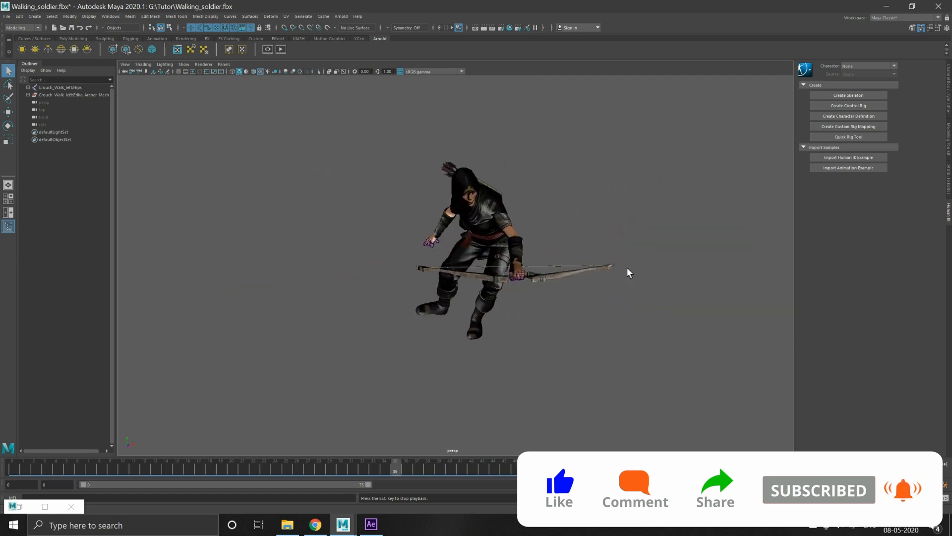
{"action": "left_click", "coordinate": [918, 464]}
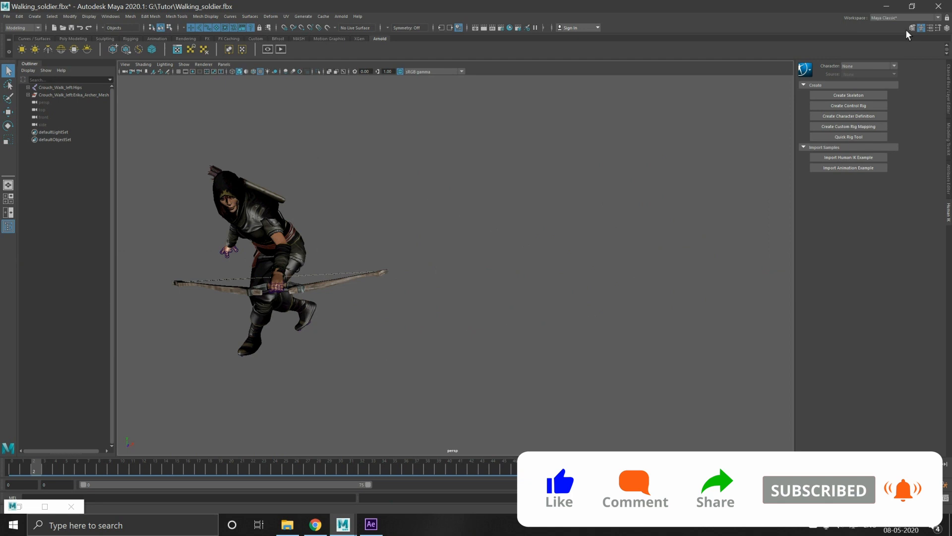
Switch to After Effects and import the footage files MVI_9939.MOV and MVI_9940.MOV into the project
{"action": "left_click", "coordinate": [889, 6]}
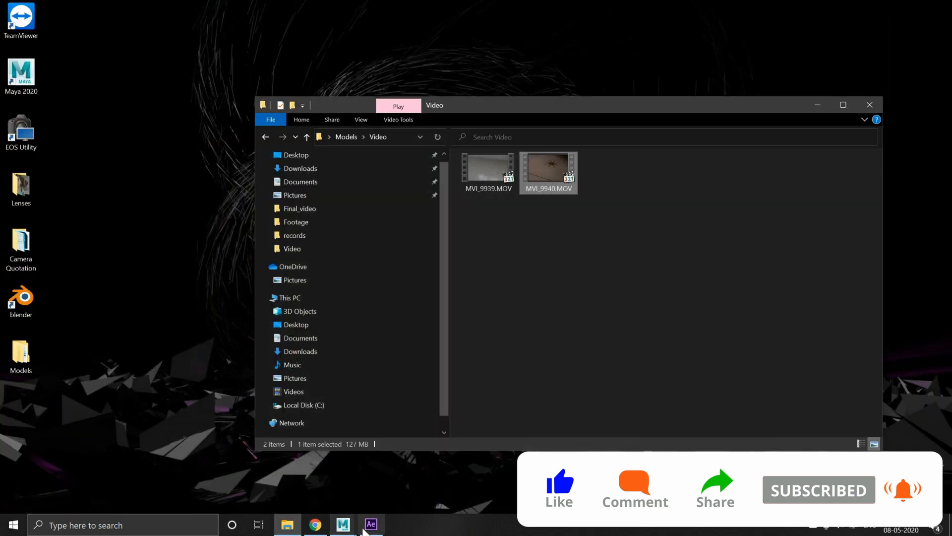
{"action": "left_click", "coordinate": [372, 525]}
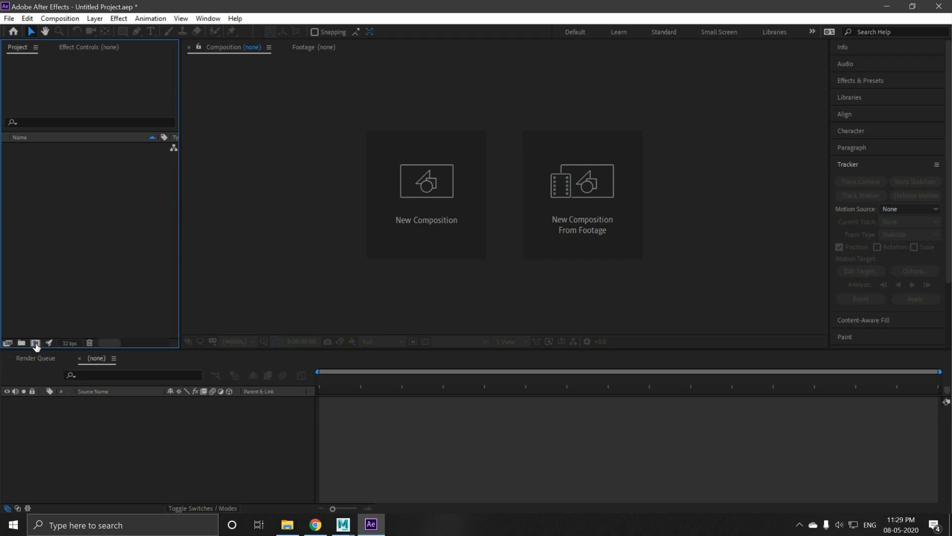
{"action": "right_click", "coordinate": [65, 233]}
{"action": "mouse_move", "coordinate": [97, 290]}
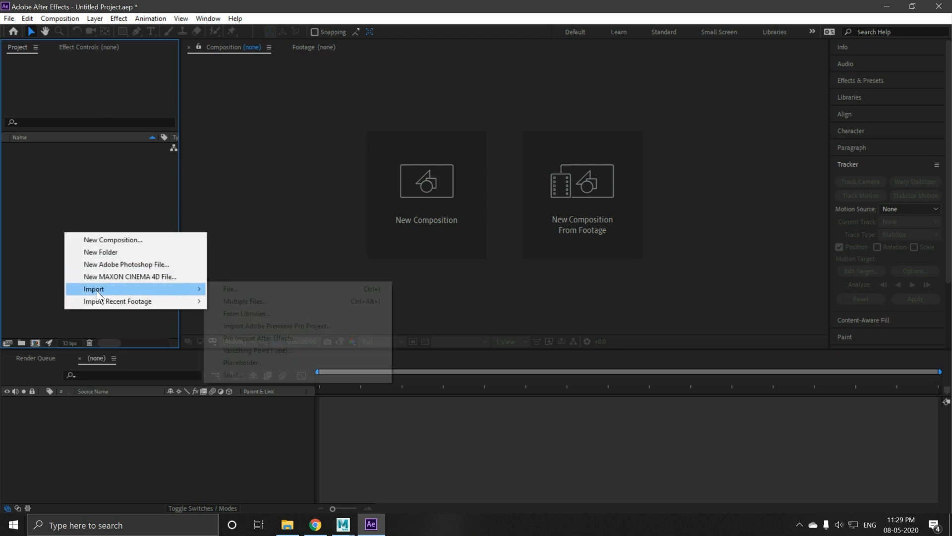
{"action": "left_click", "coordinate": [245, 290]}
{"action": "left_click_drag", "start_coordinate": [126, 156], "coordinate": [196, 94]}
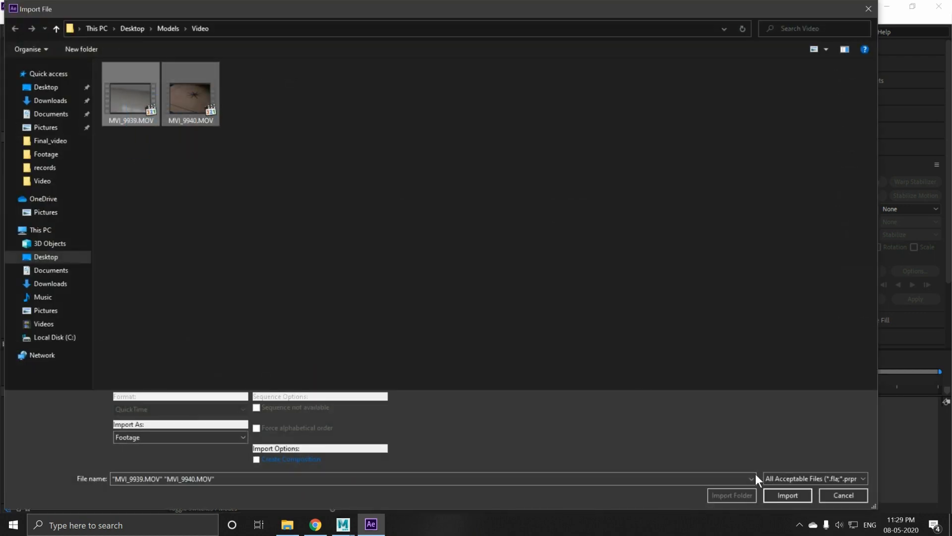
{"action": "left_click", "coordinate": [786, 494]}
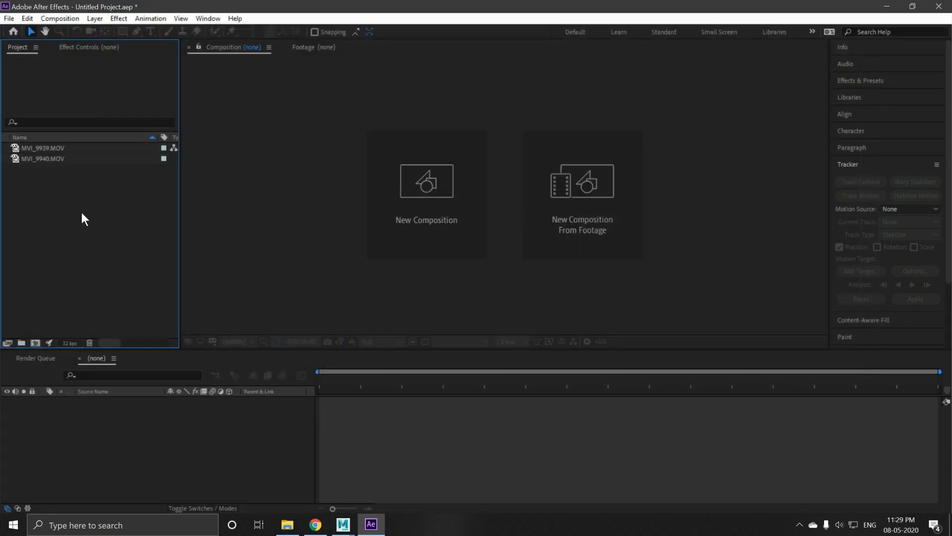
Create a composition from MVI_9939.MOV and trim it to a work area from about 5;59;05;12 to 5;59;10;00
{"action": "left_click_drag", "start_coordinate": [37, 147], "coordinate": [35, 342]}
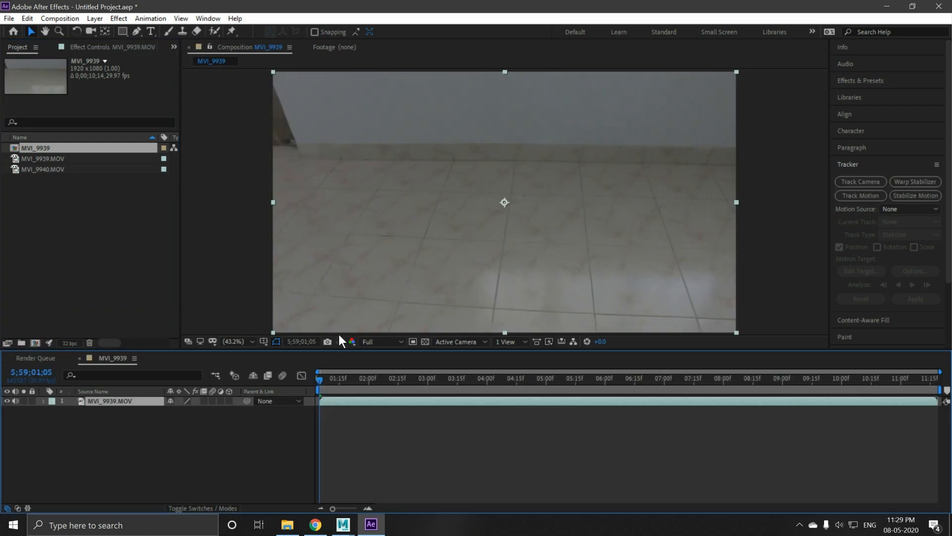
{"action": "left_click_drag", "start_coordinate": [324, 379], "coordinate": [570, 391]}
{"action": "left_click_drag", "start_coordinate": [315, 389], "coordinate": [843, 406]}
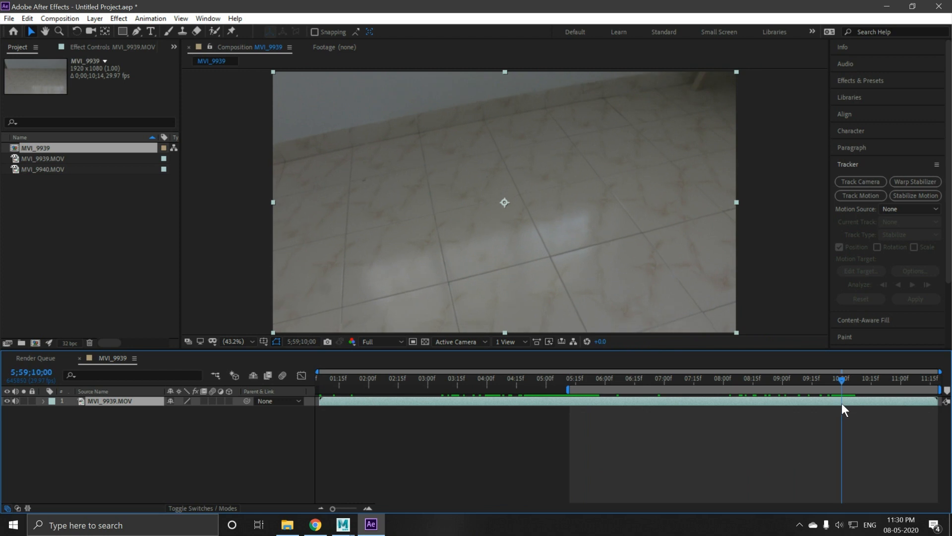
{"action": "left_click_drag", "start_coordinate": [934, 390], "coordinate": [848, 408]}
{"action": "right_click", "coordinate": [797, 390]}
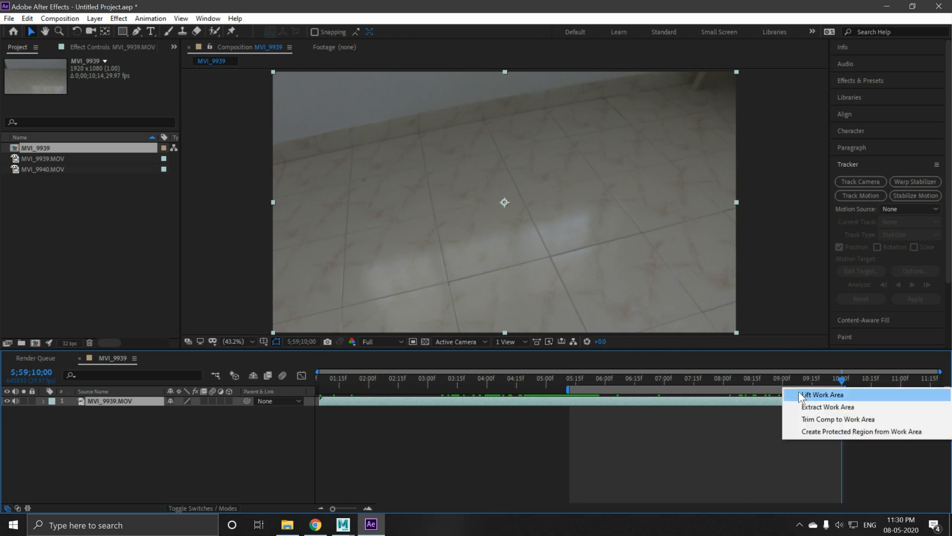
{"action": "left_click", "coordinate": [813, 418]}
{"action": "left_click", "coordinate": [814, 418]}
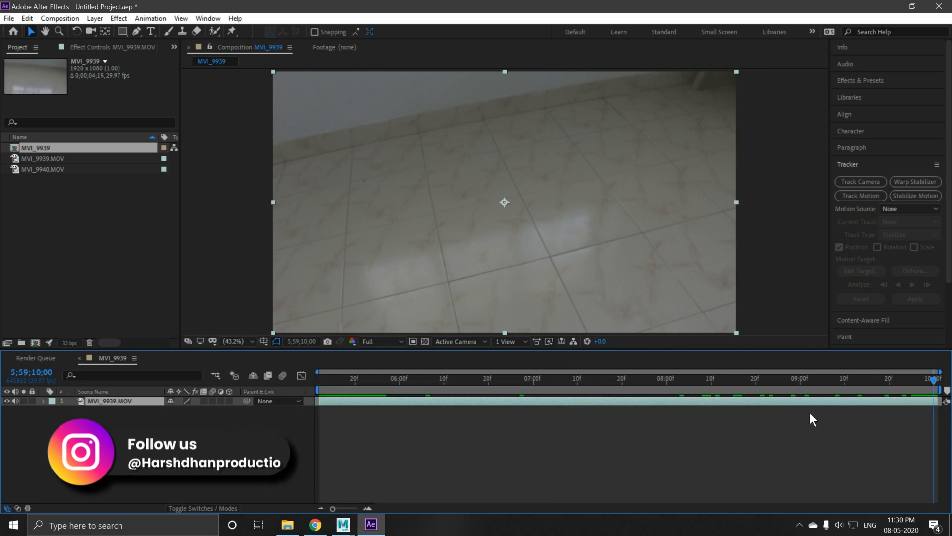
Return to the first frame and run the 3D Camera Tracker on the MVI_9939.MOV layer
{"action": "left_click_drag", "start_coordinate": [323, 384], "coordinate": [304, 371]}
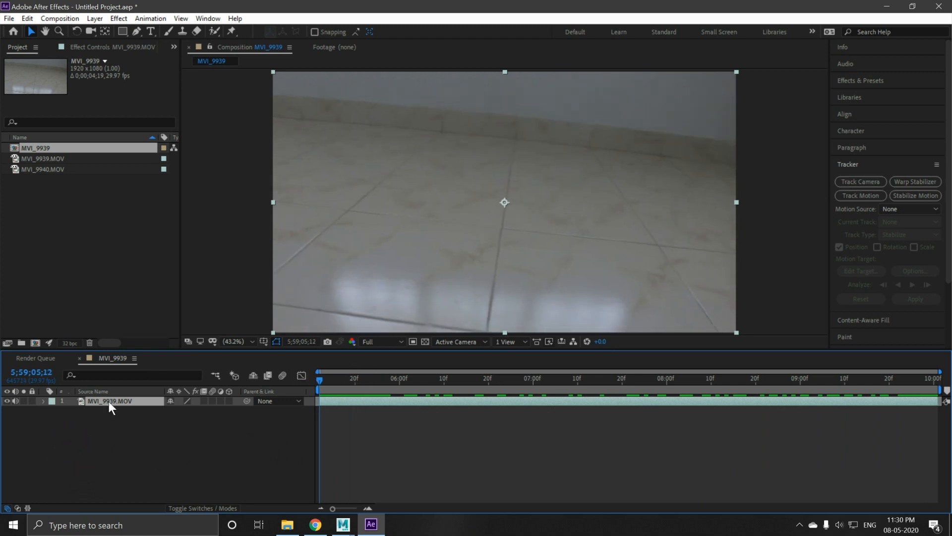
{"action": "left_click", "coordinate": [861, 182]}
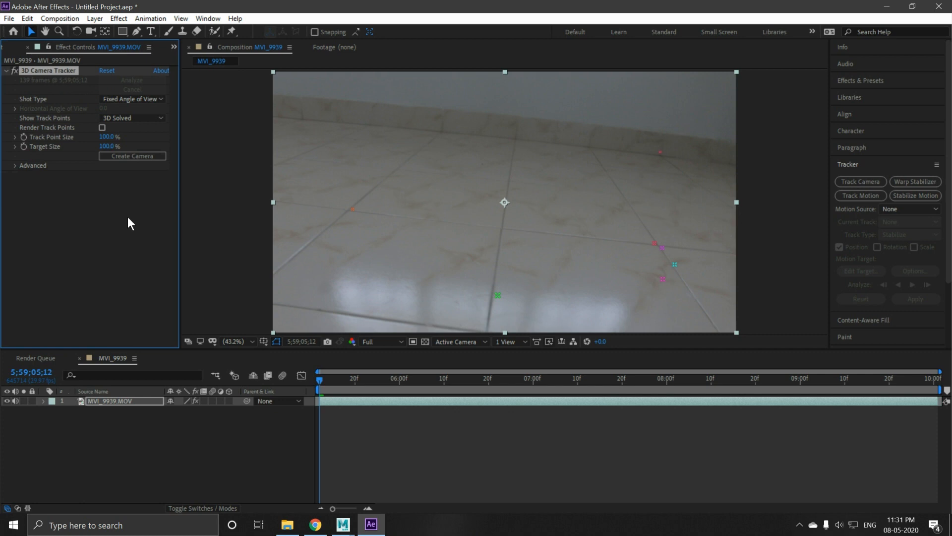
At 5;59;06;06, select four track points around one floor tile and create a solid and camera from them
{"action": "left_click_drag", "start_coordinate": [326, 380], "coordinate": [427, 387]}
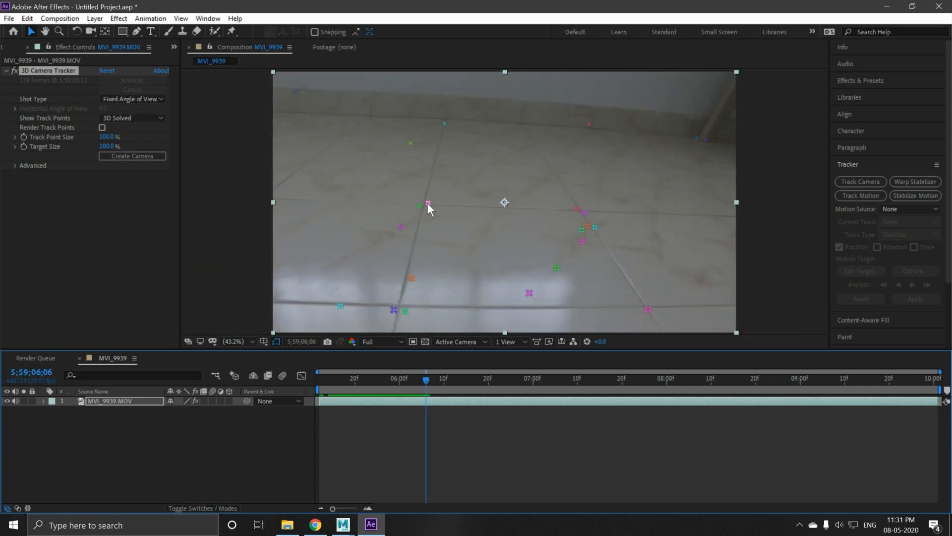
{"action": "left_click_drag", "start_coordinate": [424, 380], "coordinate": [458, 378]}
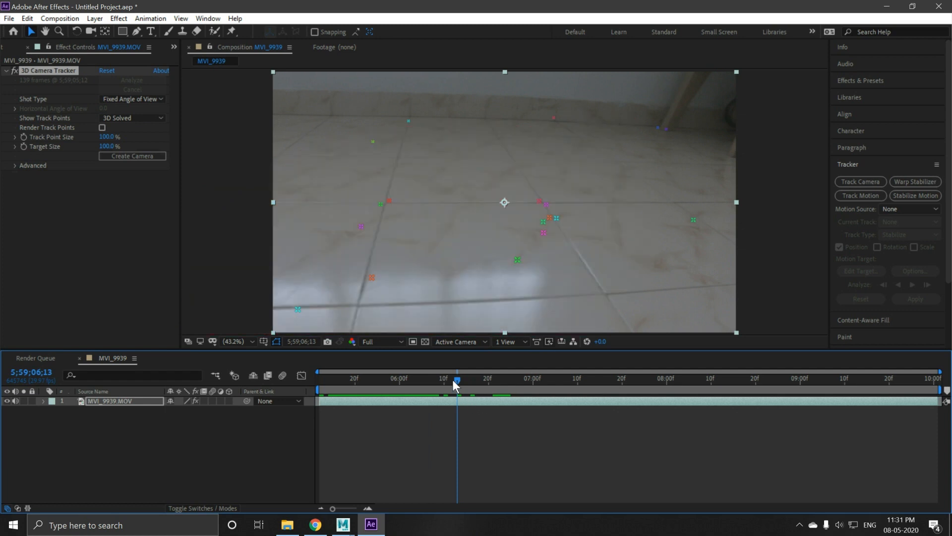
{"action": "left_click_drag", "start_coordinate": [452, 378], "coordinate": [427, 381]}
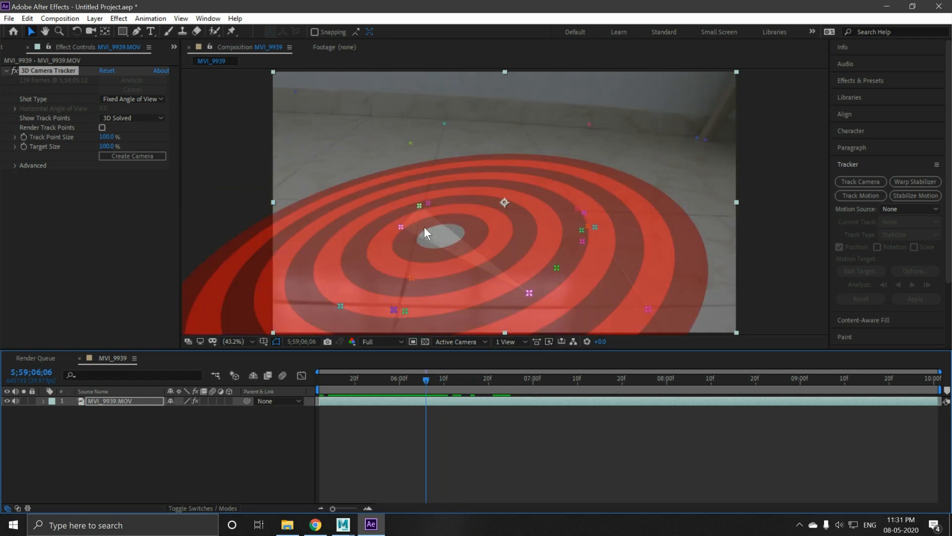
{"action": "left_click", "coordinate": [429, 200]}
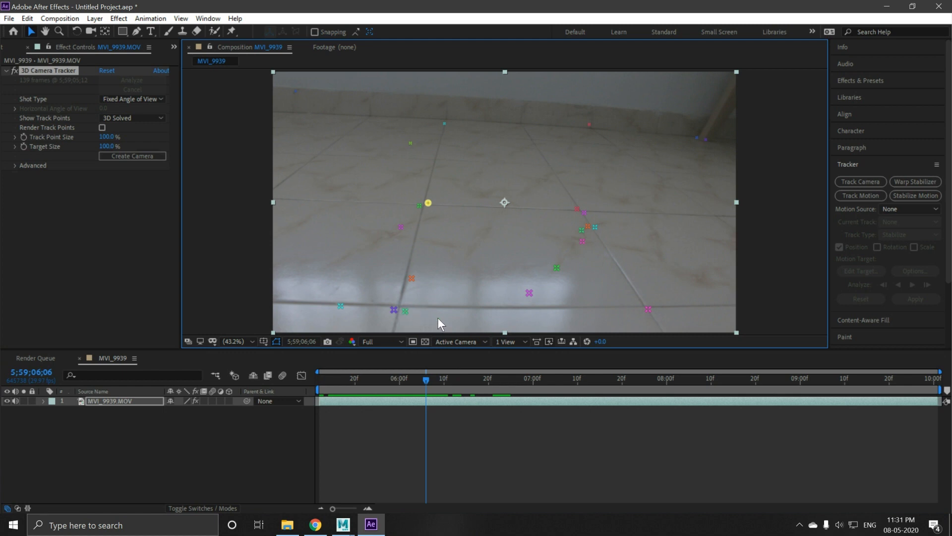
{"action": "left_click", "coordinate": [648, 309], "text": "shift"}
{"action": "left_click", "coordinate": [578, 207], "text": "shift"}
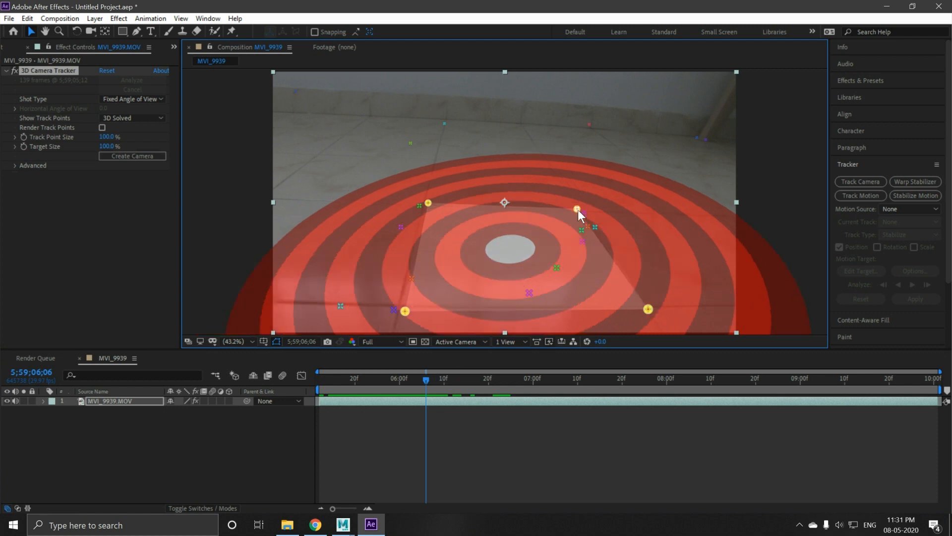
{"action": "right_click", "coordinate": [557, 233]}
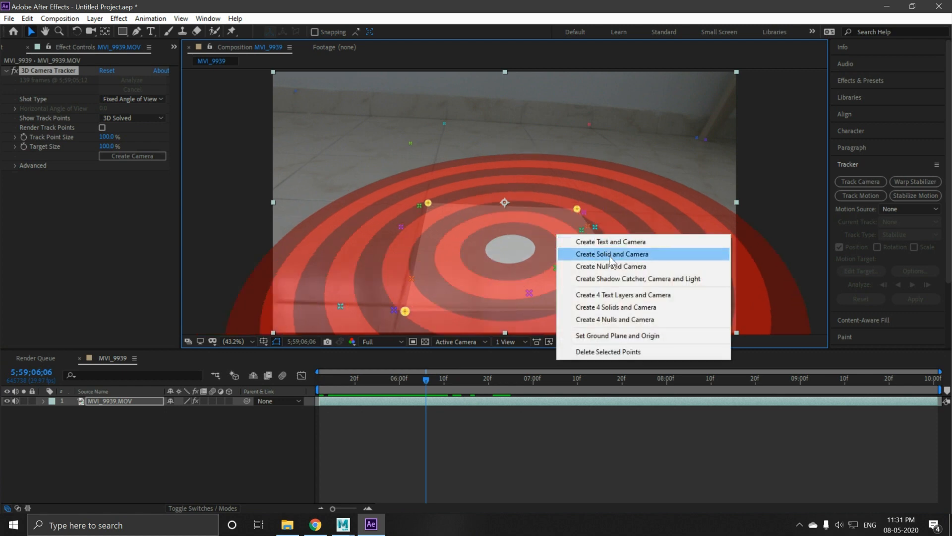
{"action": "left_click", "coordinate": [611, 255]}
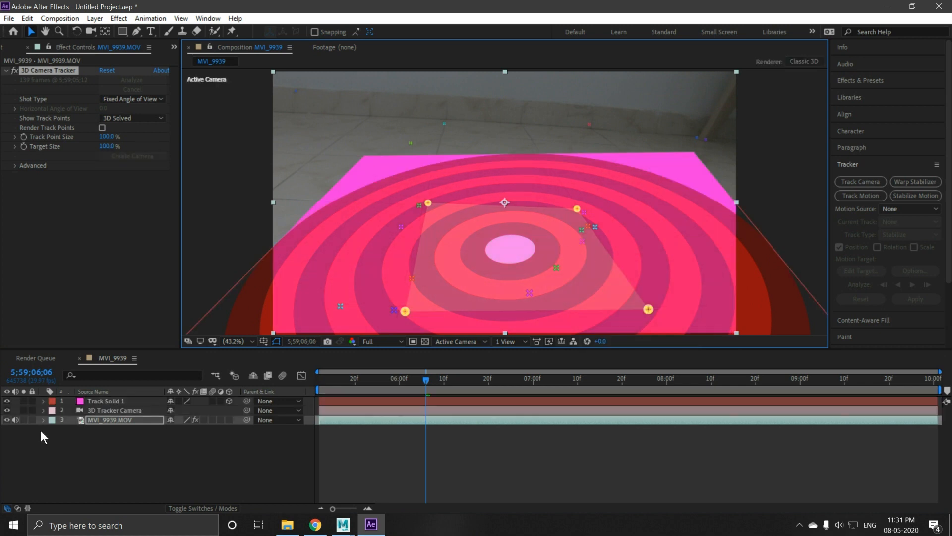
Scale the track solid to 31% and rotate it slightly to line up with the floor tile, checking it across the clip
{"action": "left_click", "coordinate": [106, 400]}
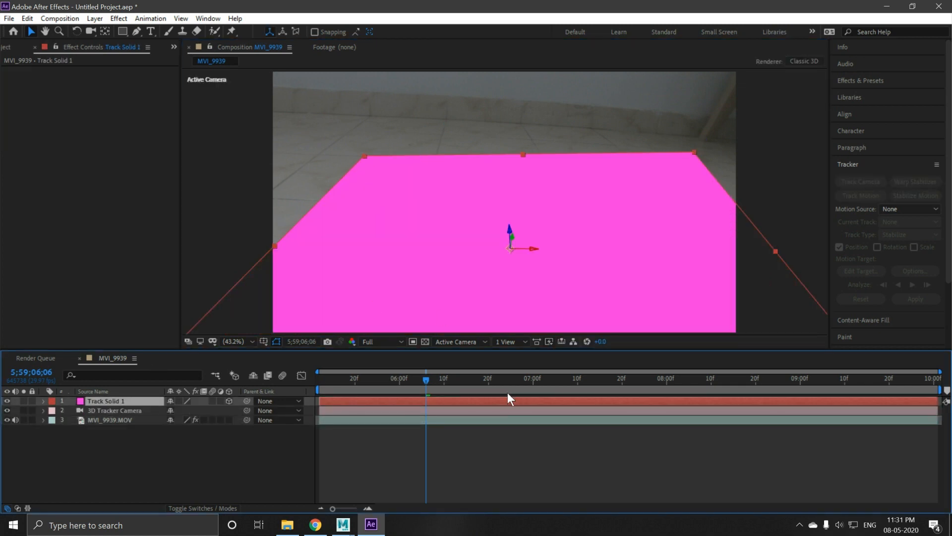
{"action": "key", "text": "s"}
{"action": "left_click_drag", "start_coordinate": [183, 413], "coordinate": [154, 416]}
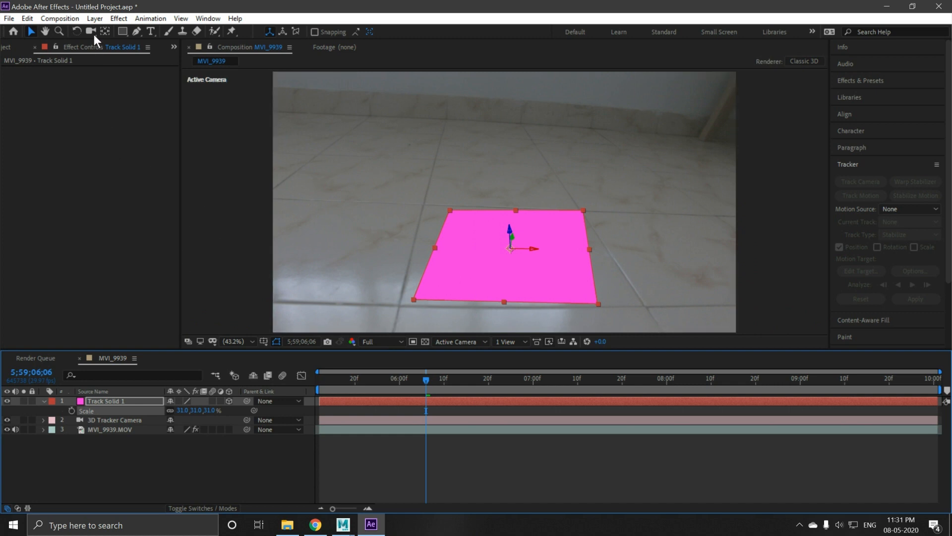
{"action": "left_click", "coordinate": [75, 31]}
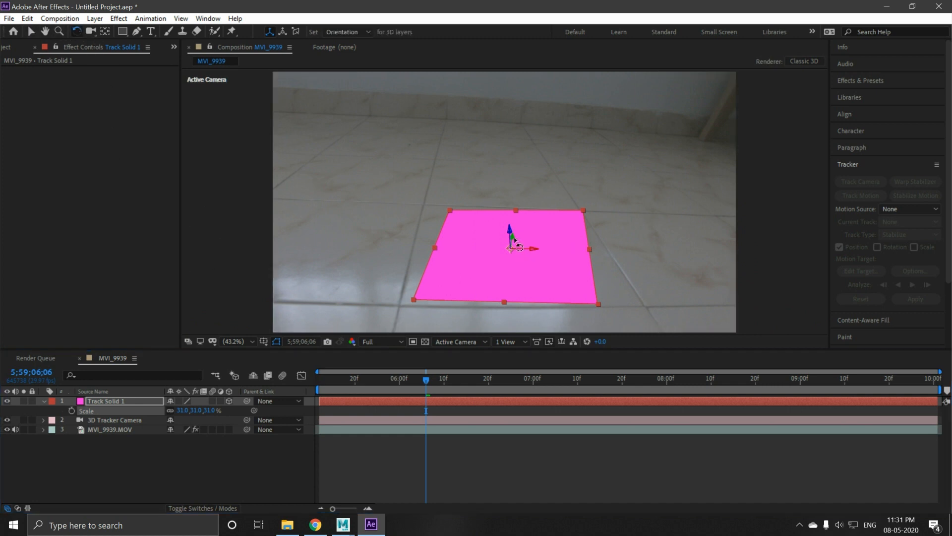
{"action": "left_click_drag", "start_coordinate": [509, 230], "coordinate": [513, 236]}
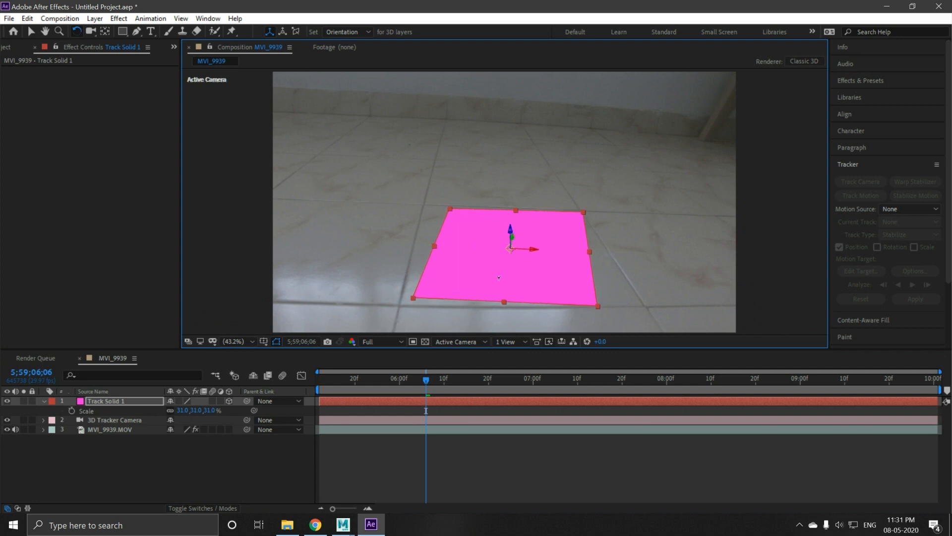
{"action": "left_click_drag", "start_coordinate": [511, 233], "coordinate": [516, 236]}
{"action": "left_click", "coordinate": [44, 400]}
{"action": "left_click_drag", "start_coordinate": [422, 379], "coordinate": [288, 410]}
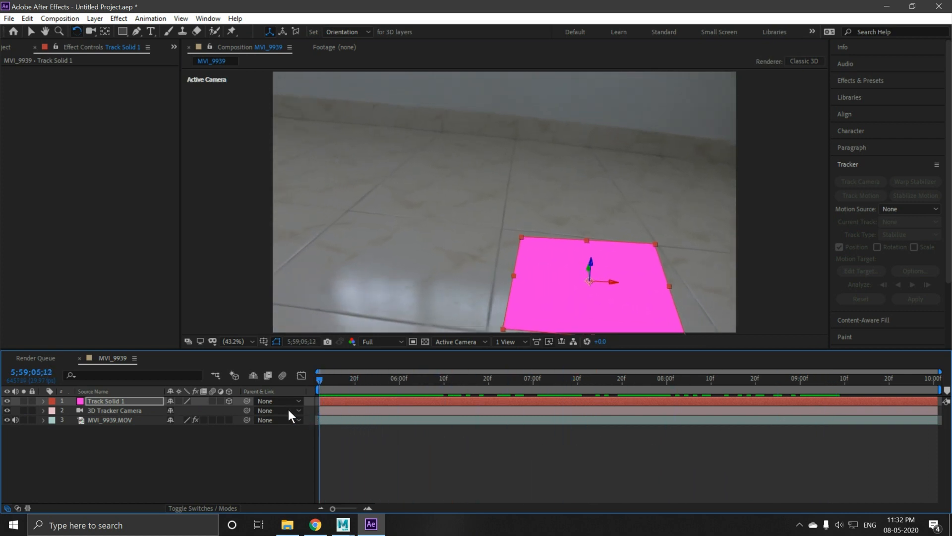
{"action": "left_click_drag", "start_coordinate": [323, 373], "coordinate": [242, 395]}
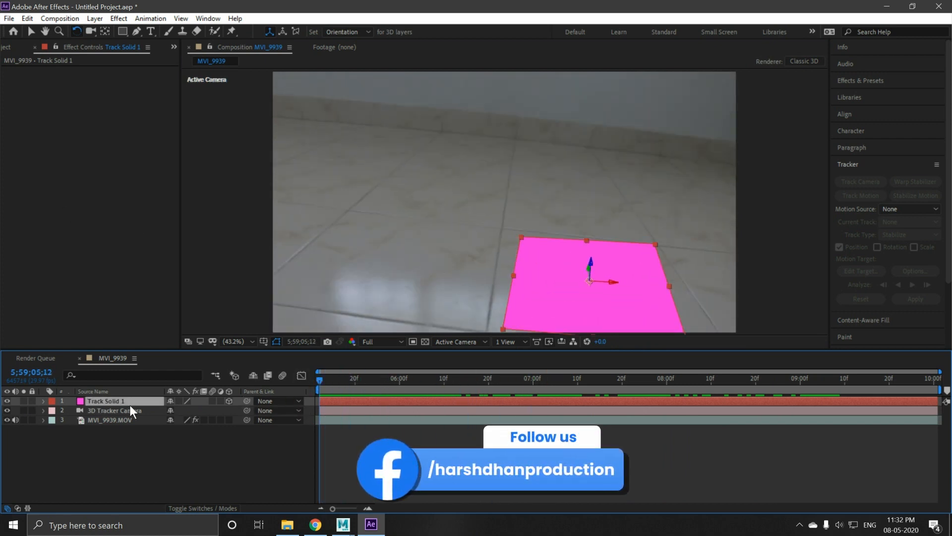
{"action": "right_click", "coordinate": [126, 441]}
{"action": "mouse_move", "coordinate": [156, 321]}
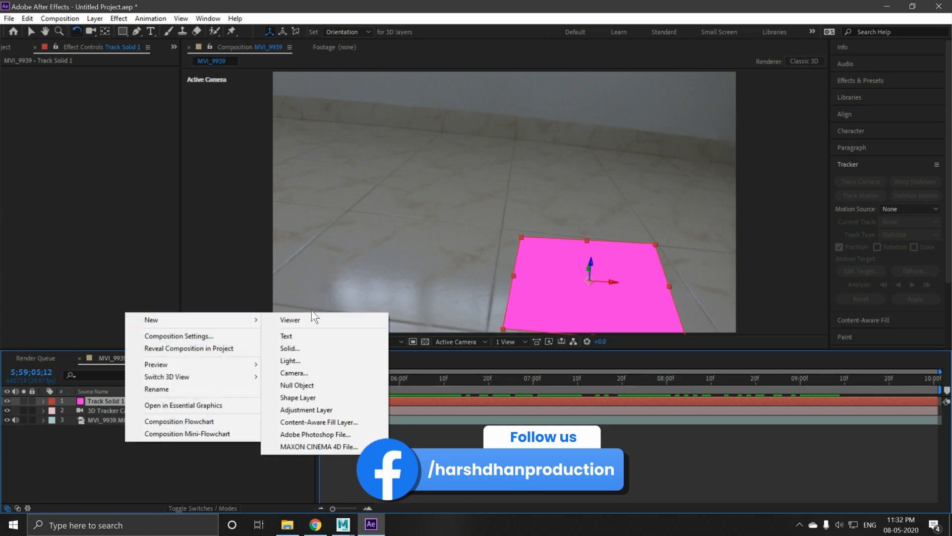
{"action": "left_click", "coordinate": [291, 360]}
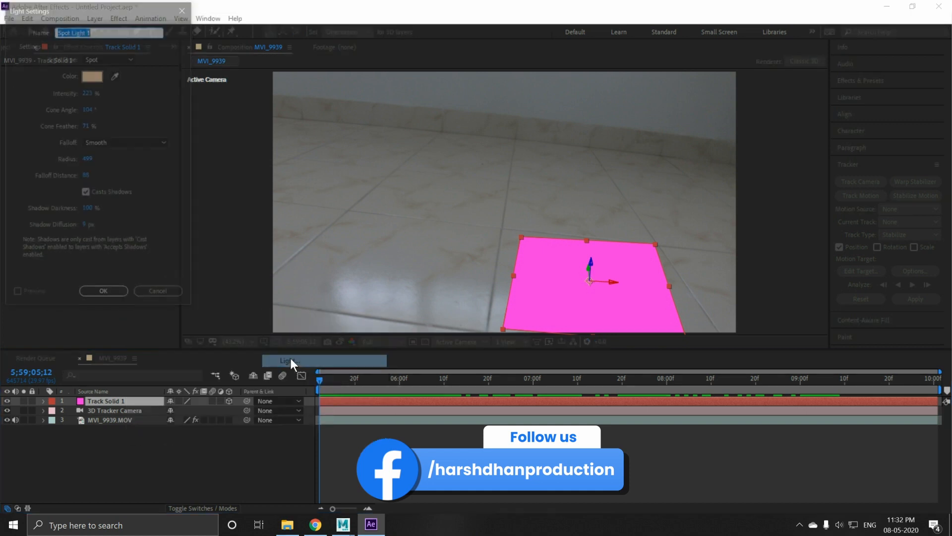
{"action": "left_click", "coordinate": [148, 295]}
Add a new black solid layer of 1920 x 1080 px to the composition
{"action": "right_click", "coordinate": [113, 474]}
{"action": "mouse_move", "coordinate": [146, 354]}
{"action": "left_click", "coordinate": [275, 381]}
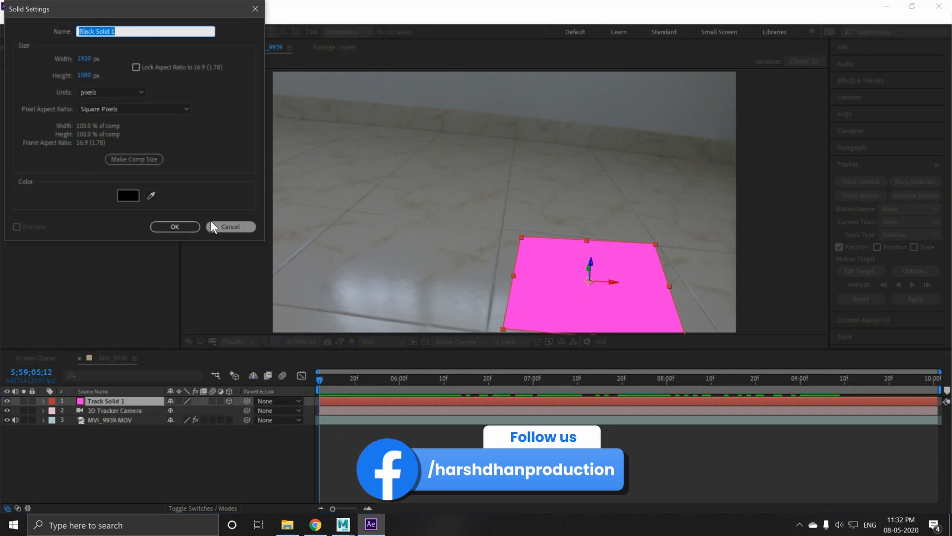
{"action": "left_click", "coordinate": [172, 228]}
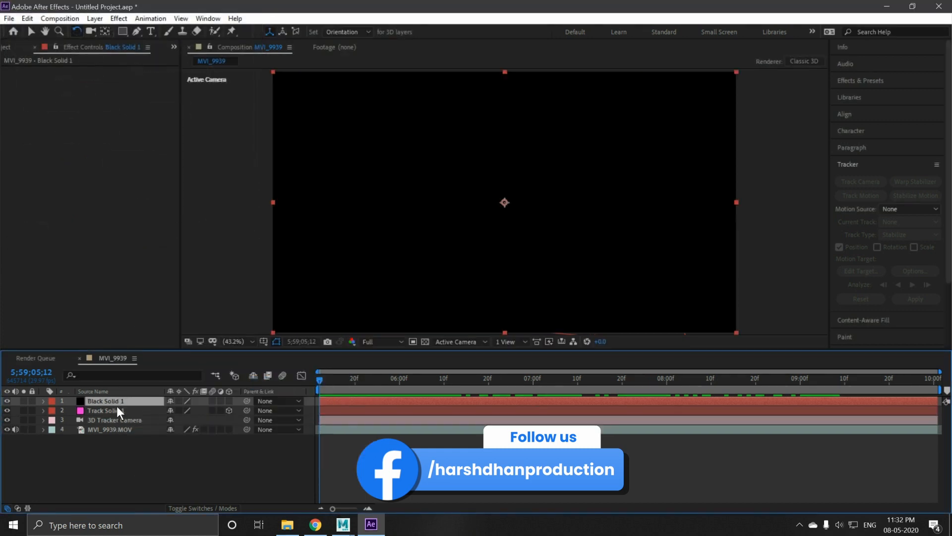
Apply the Video Copilot Element effect to the black solid and open its Scene Setup
{"action": "right_click", "coordinate": [106, 400]}
{"action": "mouse_move", "coordinate": [136, 257]}
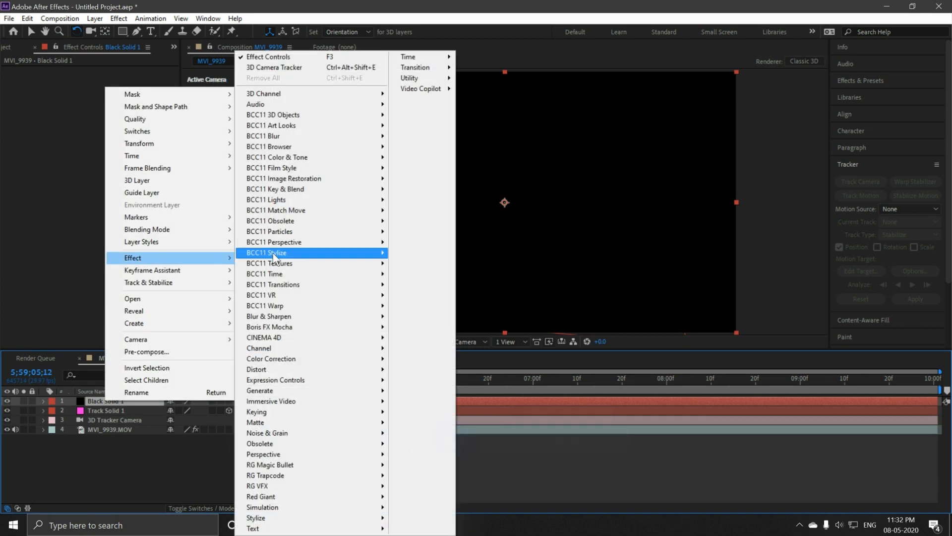
{"action": "mouse_move", "coordinate": [418, 96]}
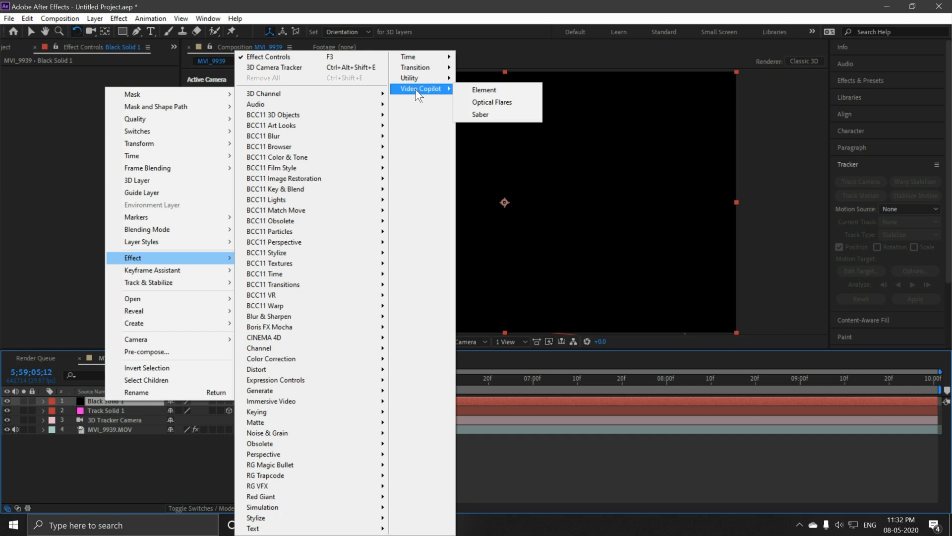
{"action": "left_click", "coordinate": [487, 90]}
{"action": "key", "text": "v"}
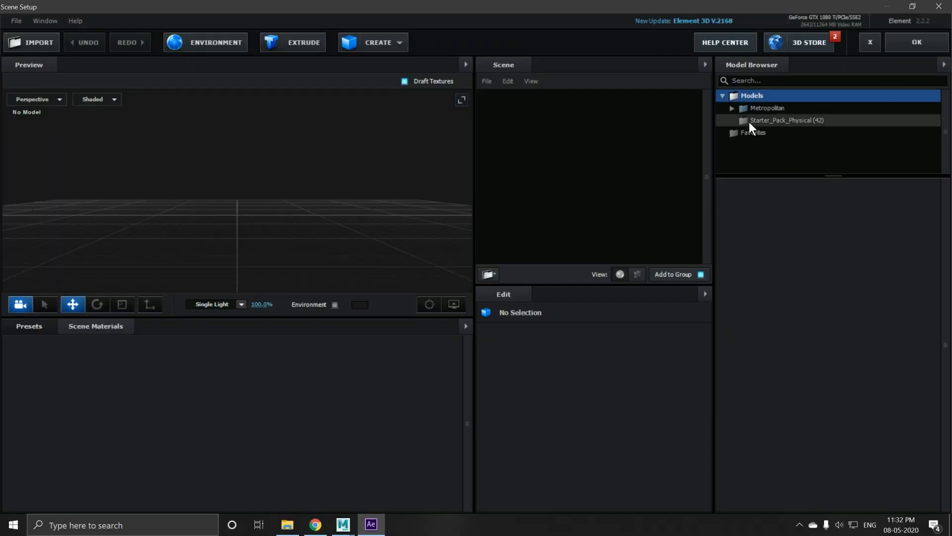
Add the soda_can model from Starter_Pack_Physical to the Element scene and accept the scene setup
{"action": "left_click", "coordinate": [747, 120]}
{"action": "scroll", "coordinate": [834, 380], "scroll_direction": "down", "scroll_amount": 3}
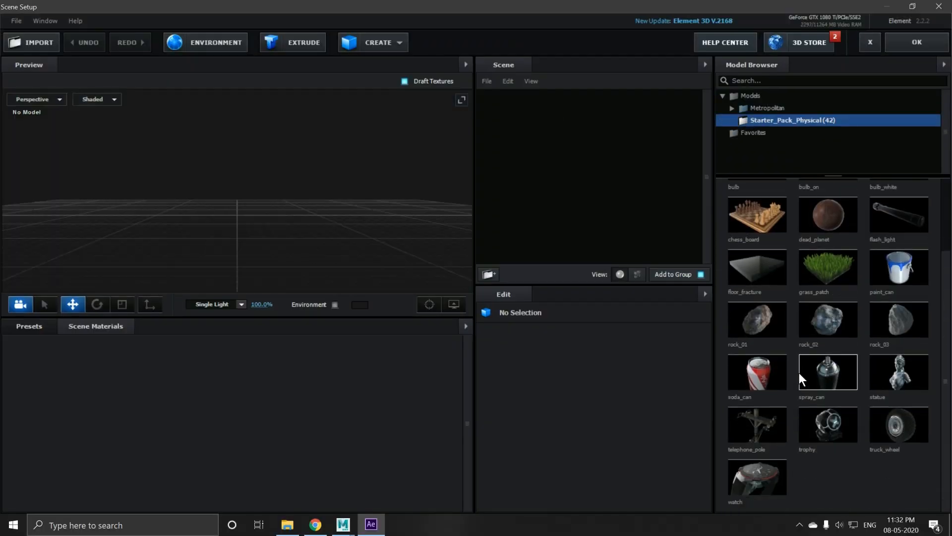
{"action": "double_click", "coordinate": [750, 377]}
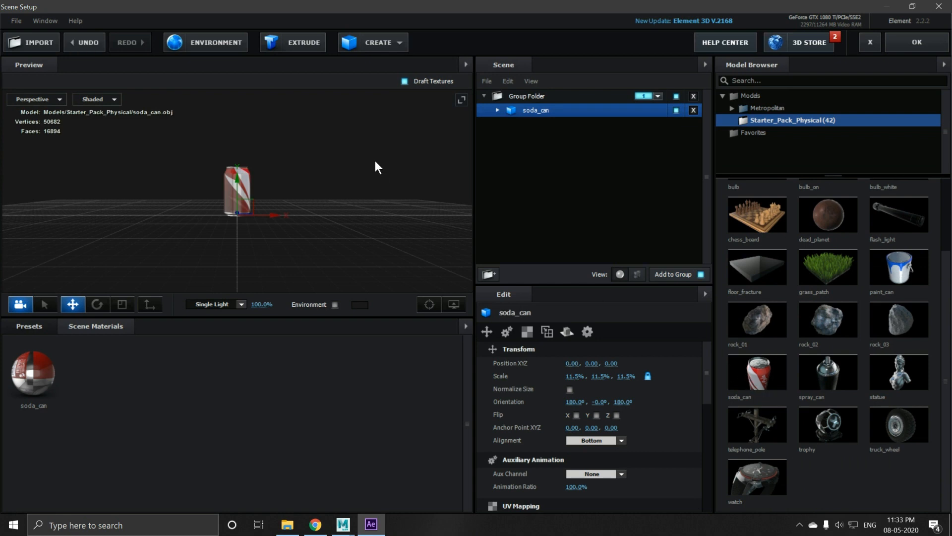
{"action": "left_click", "coordinate": [909, 44]}
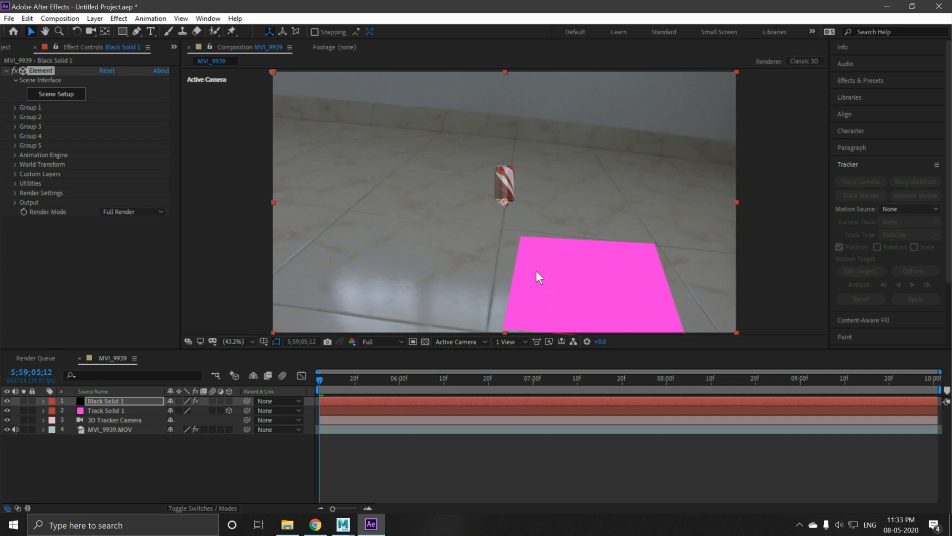
Create a group null for Group 1 from the Element effect's group utilities
{"action": "left_click", "coordinate": [15, 108]}
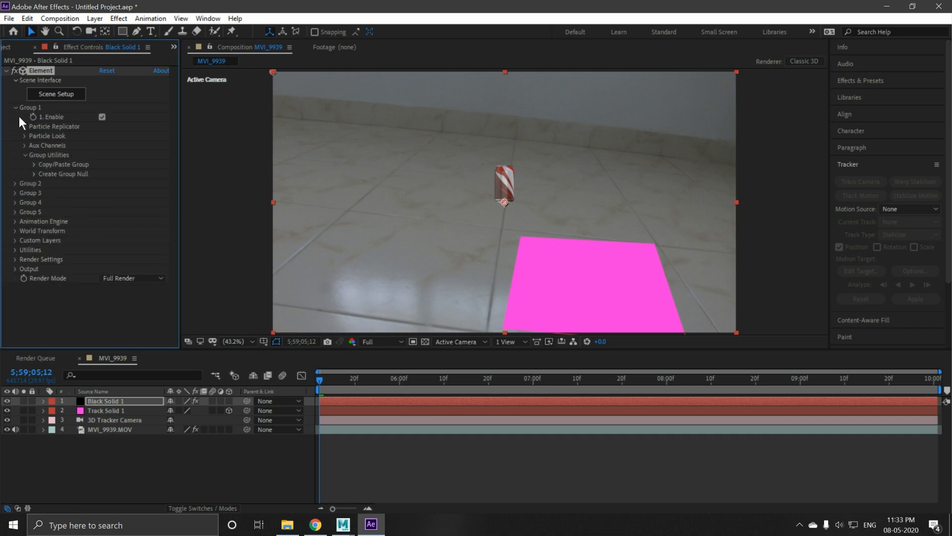
{"action": "left_click", "coordinate": [34, 173]}
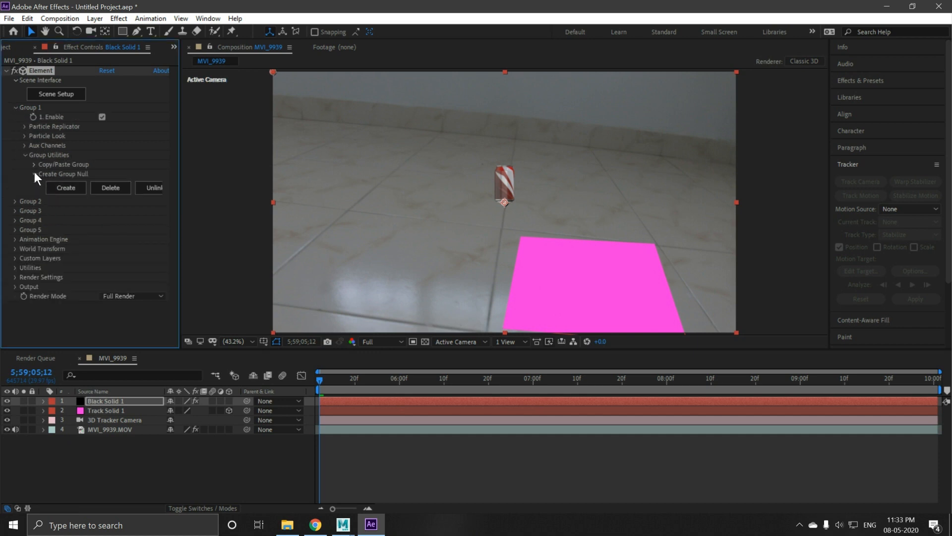
{"action": "left_click", "coordinate": [66, 188]}
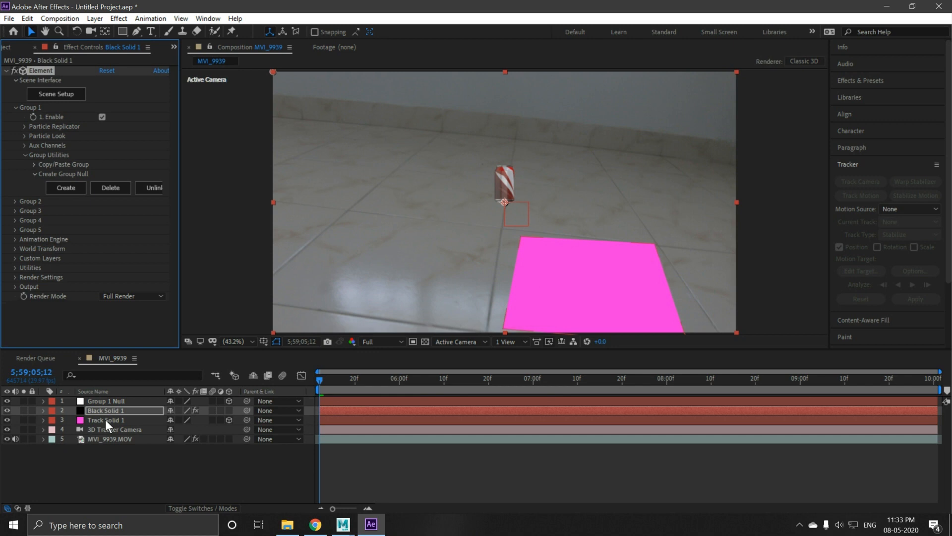
Copy the track solid's Position to the Group 1 null and check the can's placement at the clip's end and start
{"action": "left_click", "coordinate": [106, 421]}
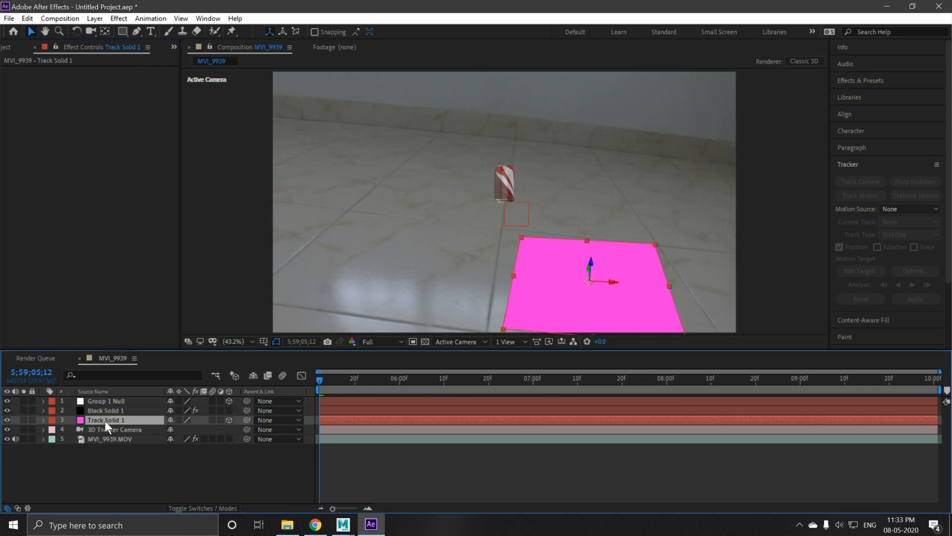
{"action": "mouse_move", "coordinate": [319, 380]}
{"action": "left_mouse_down"}
{"action": "mouse_move", "coordinate": [352, 380]}
{"action": "mouse_move", "coordinate": [309, 391]}
{"action": "left_mouse_up"}
{"action": "key", "text": "p"}
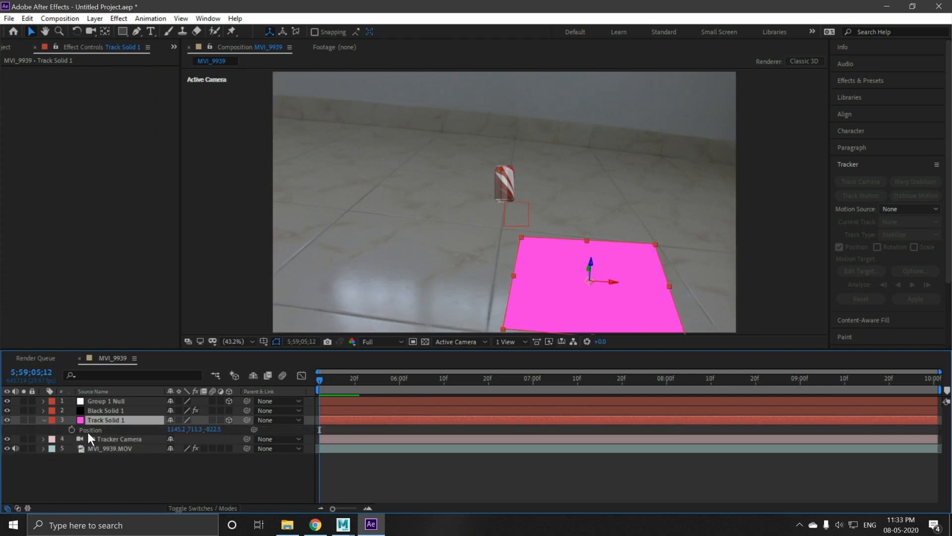
{"action": "key", "text": "Return"}
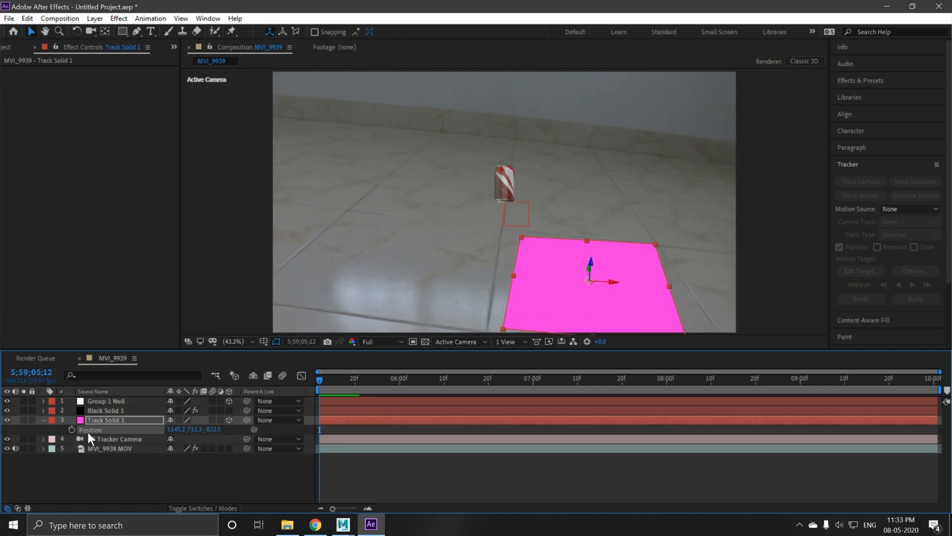
{"action": "left_click", "coordinate": [102, 401]}
{"action": "key", "text": "p"}
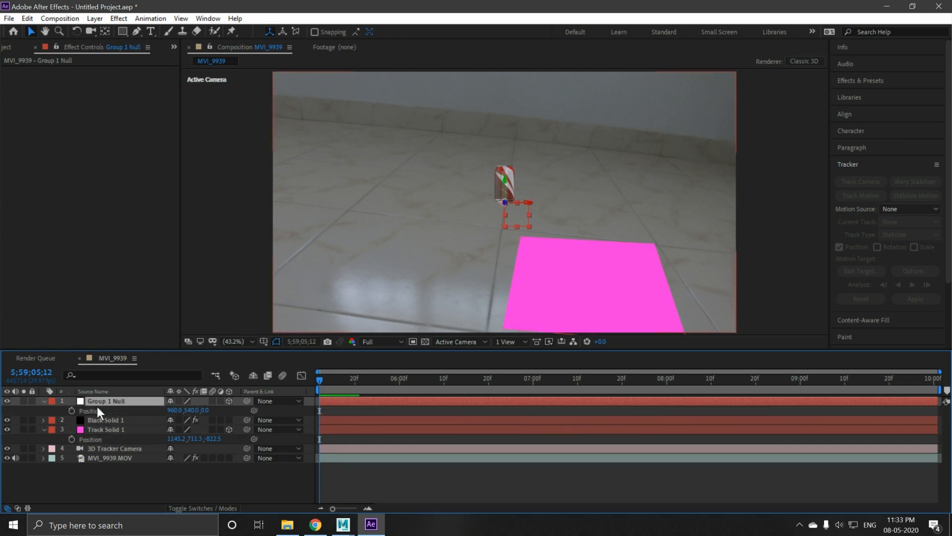
{"action": "left_click", "coordinate": [93, 410]}
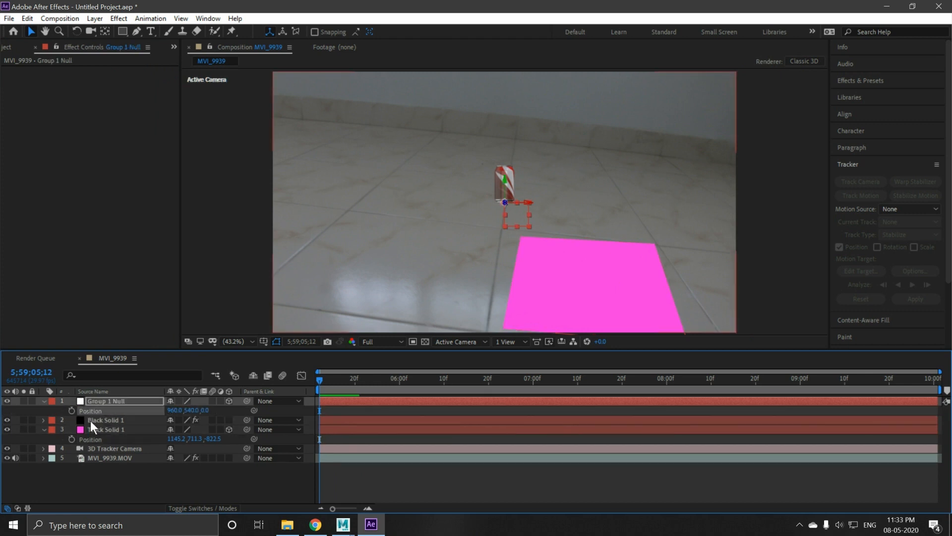
{"action": "key", "text": "ctrl+v"}
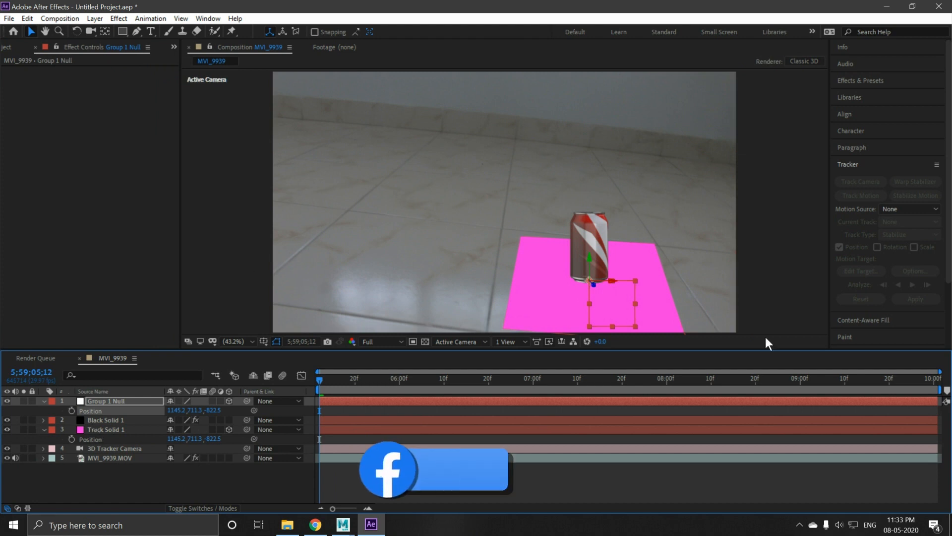
{"action": "left_click", "coordinate": [100, 429]}
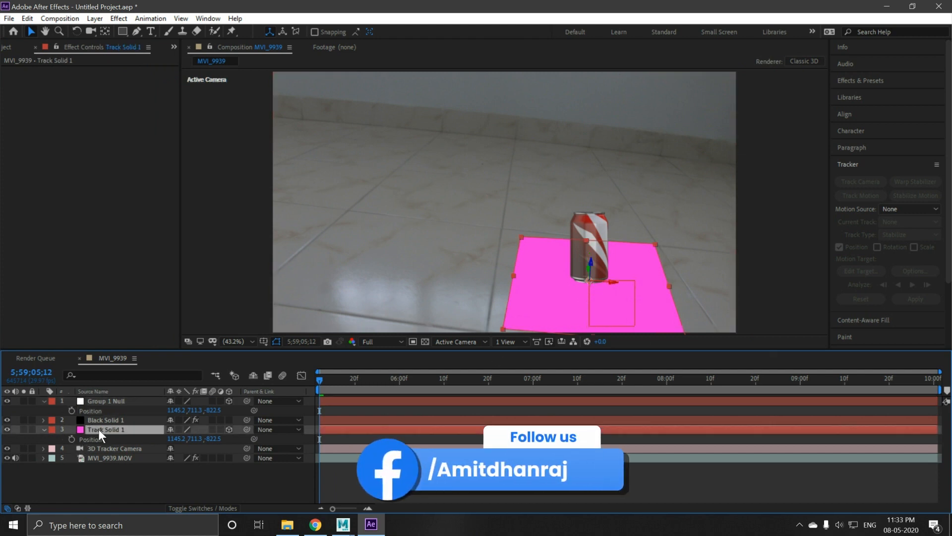
{"action": "key", "text": "End"}
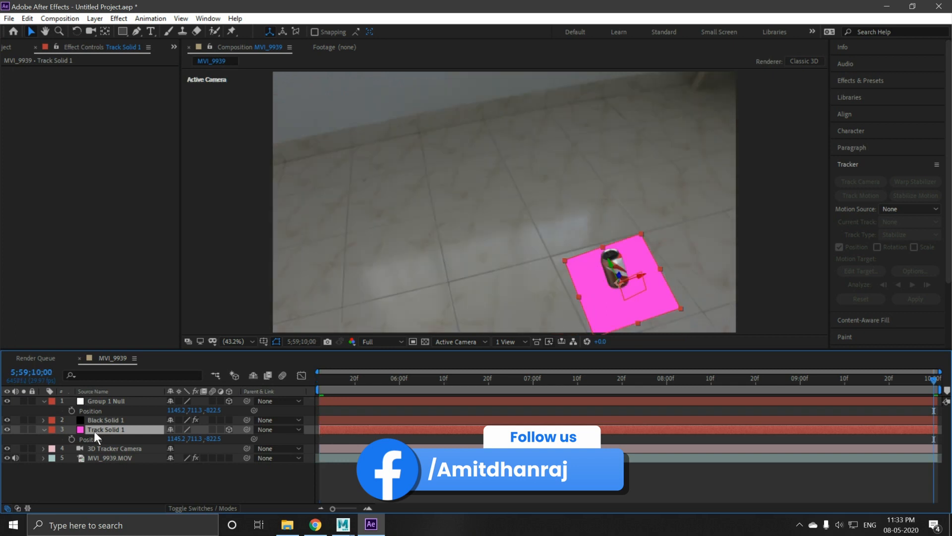
{"action": "key", "text": "Home"}
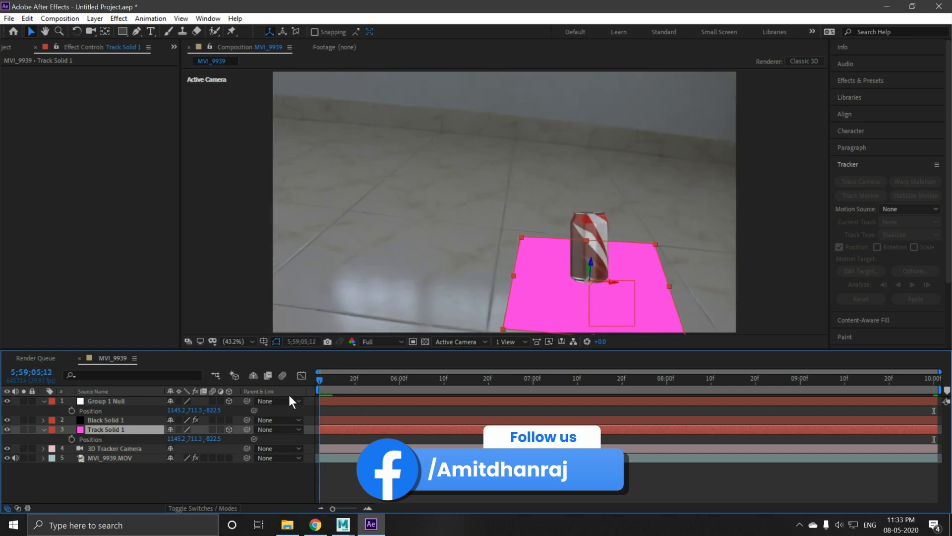
Copy the track solid's Orientation to the Group 1 null and collapse the layers' properties
{"action": "left_click", "coordinate": [43, 431]}
{"action": "left_click", "coordinate": [45, 431]}
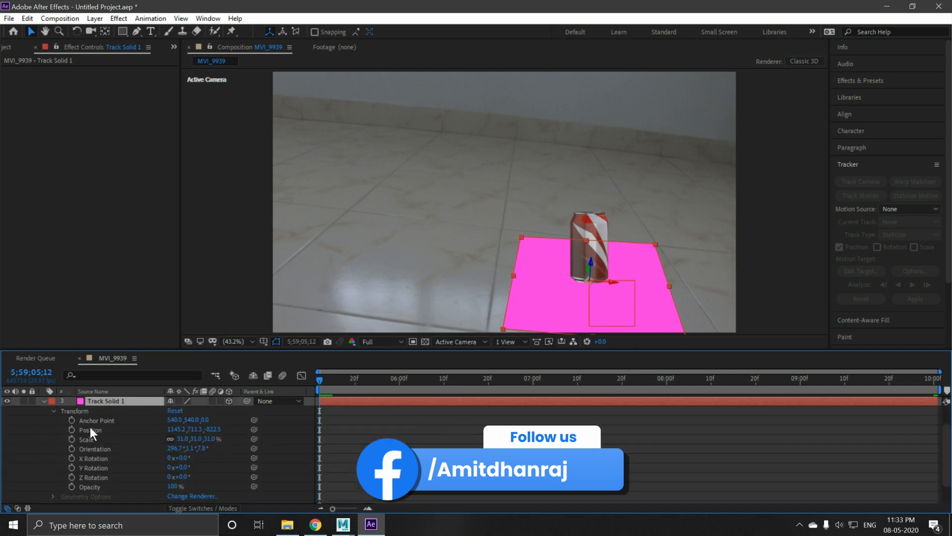
{"action": "left_click", "coordinate": [90, 448]}
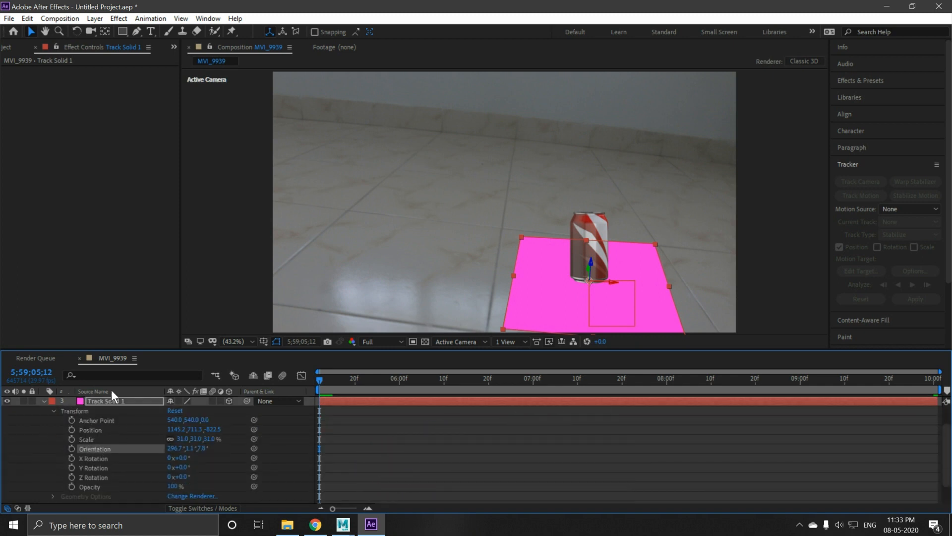
{"action": "scroll", "coordinate": [118, 422], "scroll_direction": "up", "scroll_amount": 3}
{"action": "left_click", "coordinate": [105, 401]}
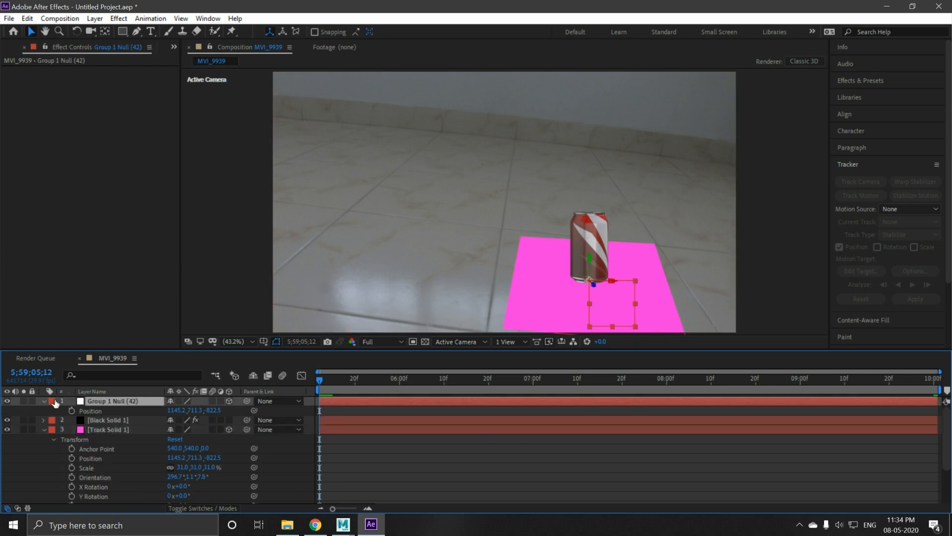
{"action": "left_click", "coordinate": [43, 402]}
{"action": "left_click", "coordinate": [45, 401]}
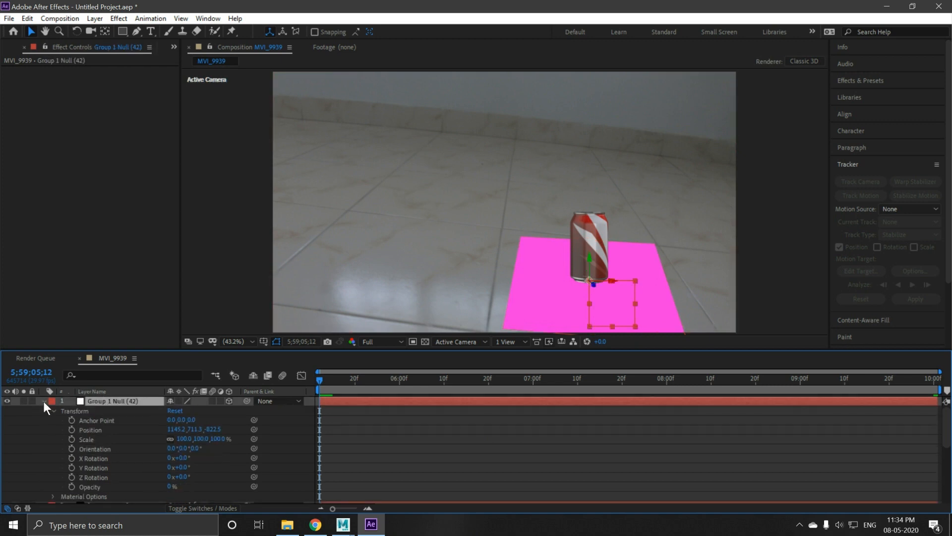
{"action": "left_click", "coordinate": [96, 448]}
{"action": "key", "text": "ctrl+v"}
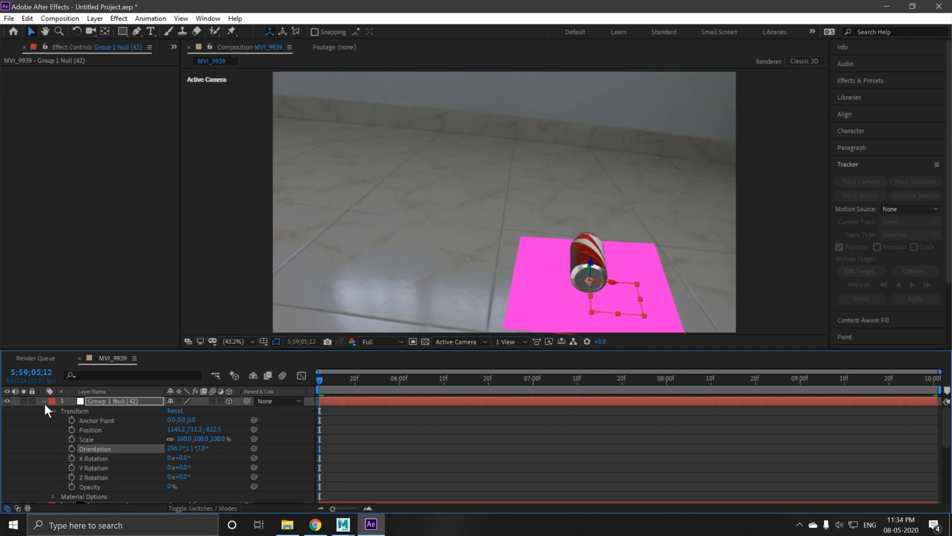
{"action": "left_click", "coordinate": [45, 402]}
{"action": "left_click", "coordinate": [44, 420]}
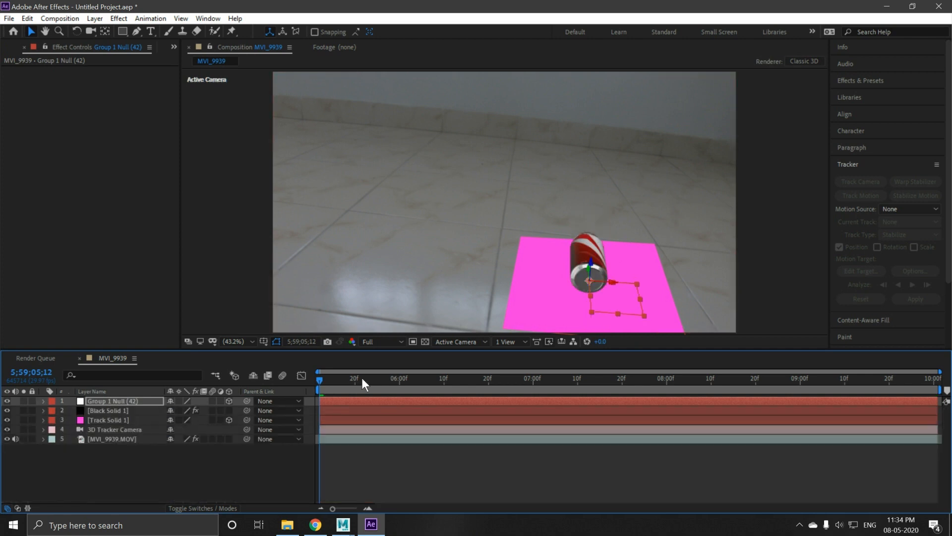
Set the Group 1 null's X Rotation to 90° to stand the can upright on the floor
{"action": "left_click", "coordinate": [43, 400]}
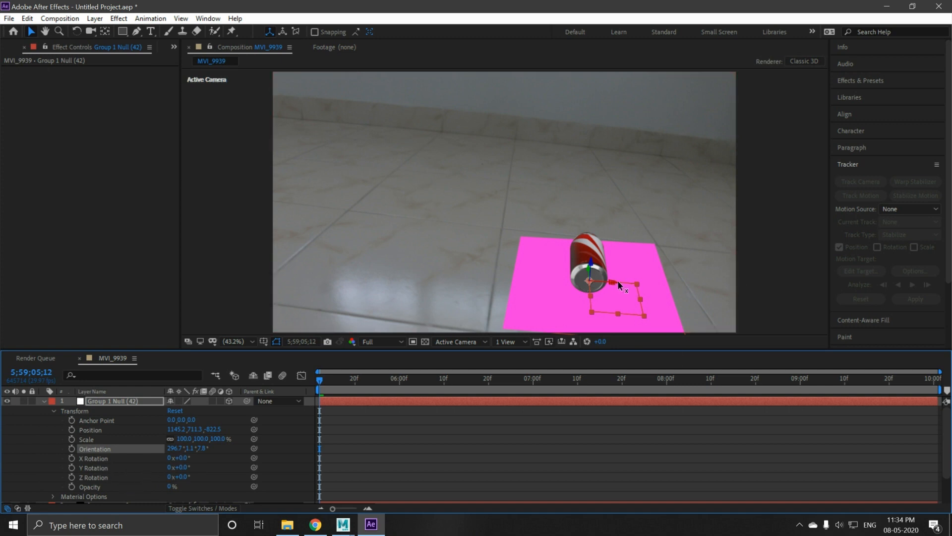
{"action": "left_click", "coordinate": [182, 457]}
{"action": "type", "text": "90"}
{"action": "key", "text": "Return"}
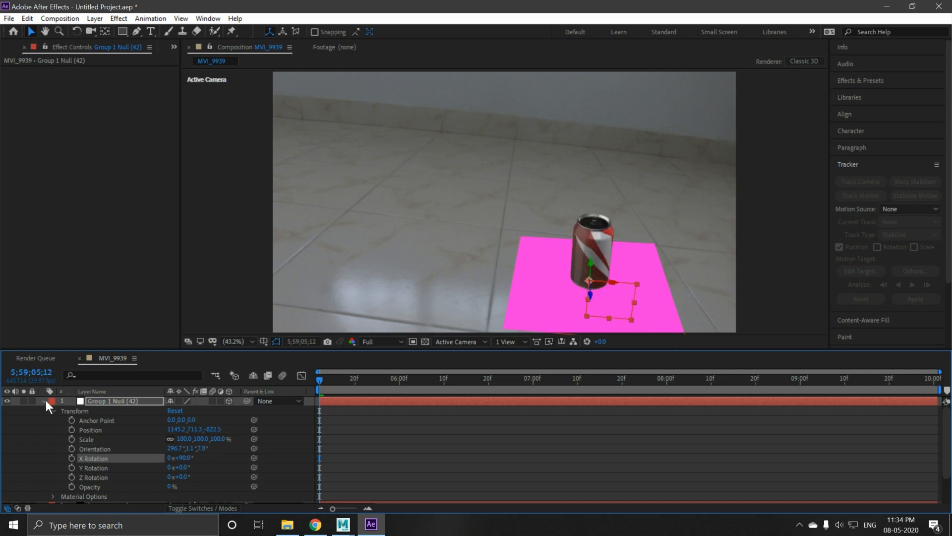
{"action": "left_click", "coordinate": [44, 401]}
Preview the can across the clip, and hide the Group 1 null and Track Solid 1 layers
{"action": "left_click", "coordinate": [103, 483]}
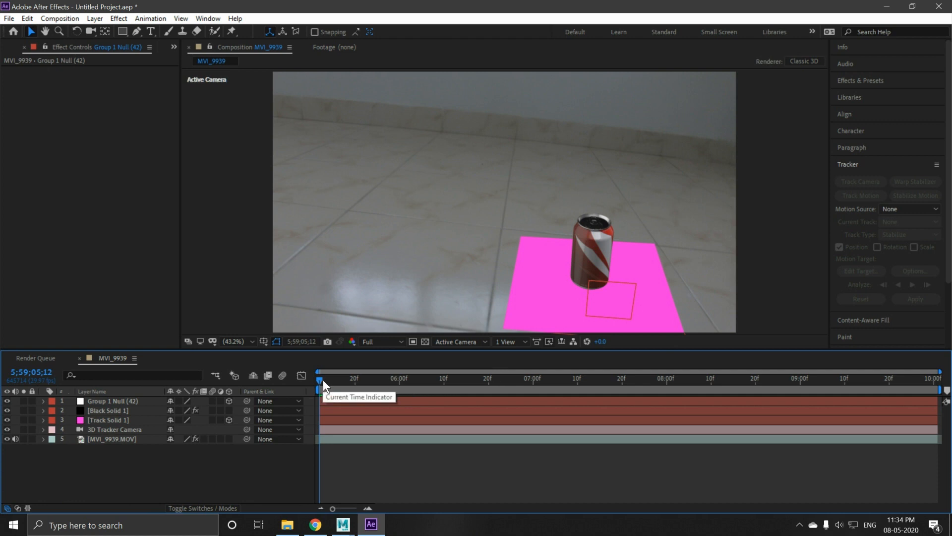
{"action": "left_click_drag", "start_coordinate": [323, 379], "coordinate": [279, 465]}
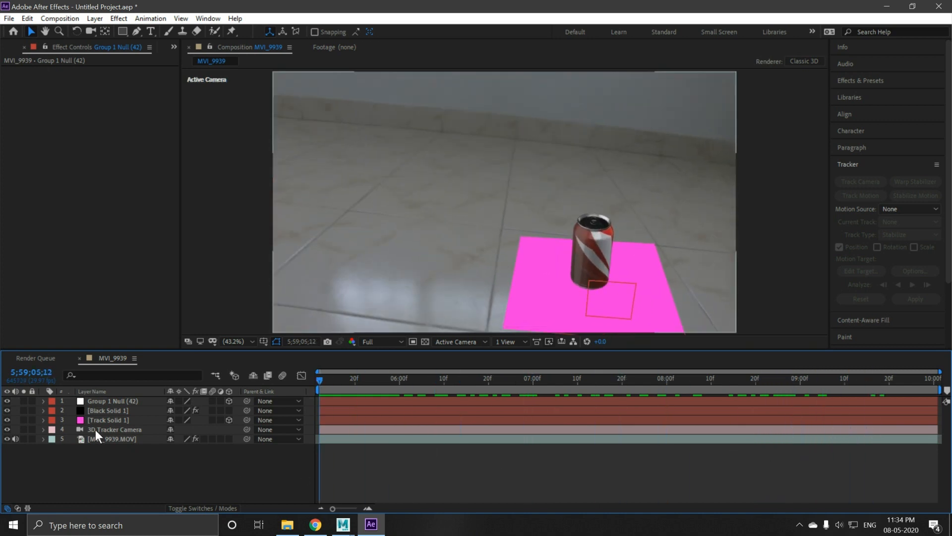
{"action": "left_click", "coordinate": [8, 401]}
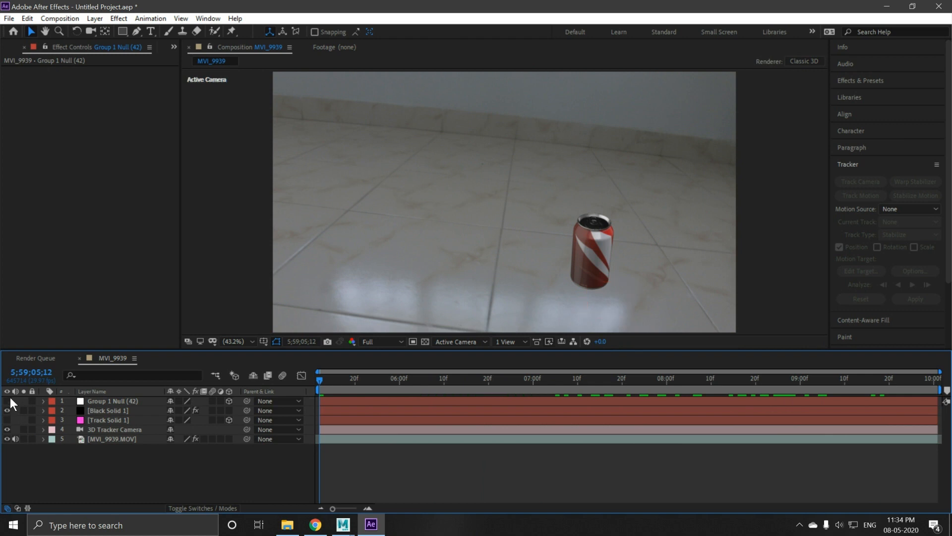
Reopen the Scene Setup of the black solid's Element effect and create a plane model under the can
{"action": "left_click", "coordinate": [107, 411]}
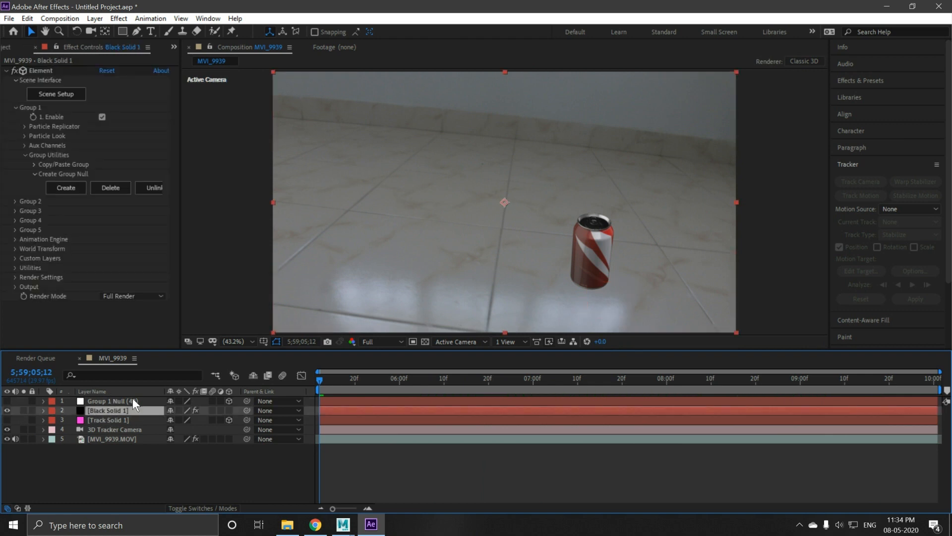
{"action": "left_click", "coordinate": [67, 93]}
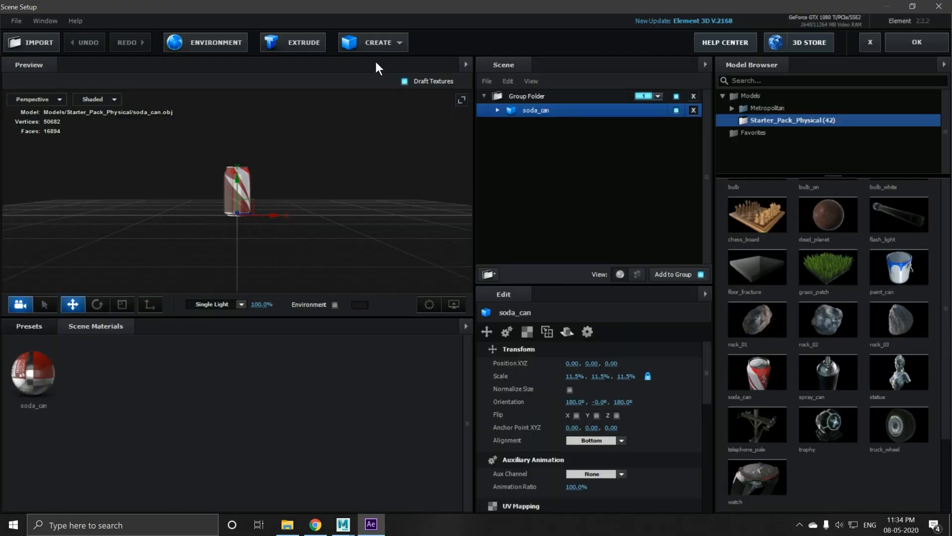
{"action": "left_click", "coordinate": [401, 44]}
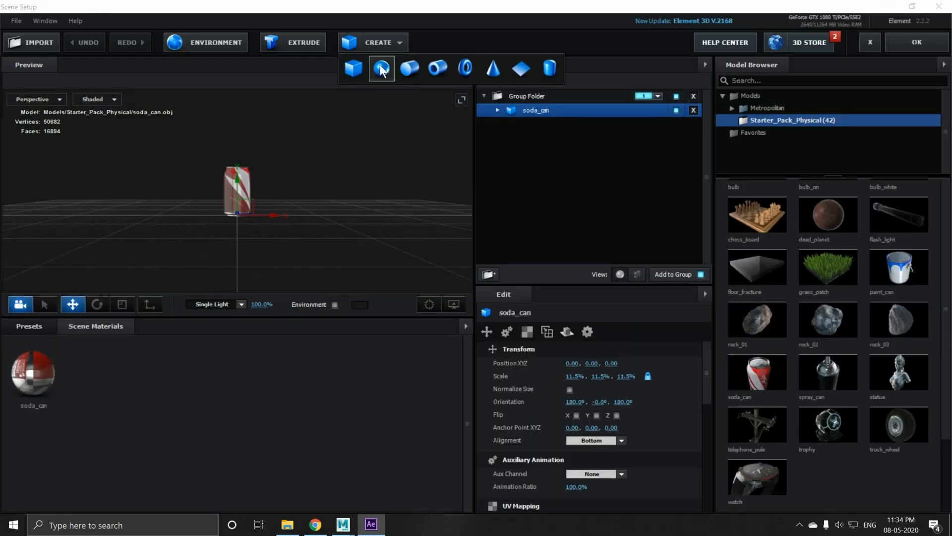
{"action": "left_click", "coordinate": [521, 71]}
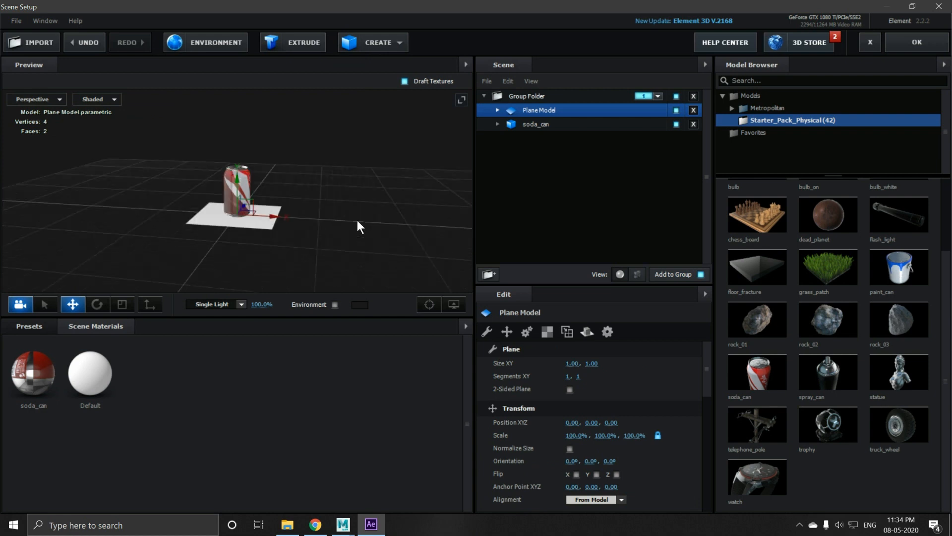
Scale the plane model up uniformly to about 1255% so it forms a wide floor around the can
{"action": "key", "text": "r"}
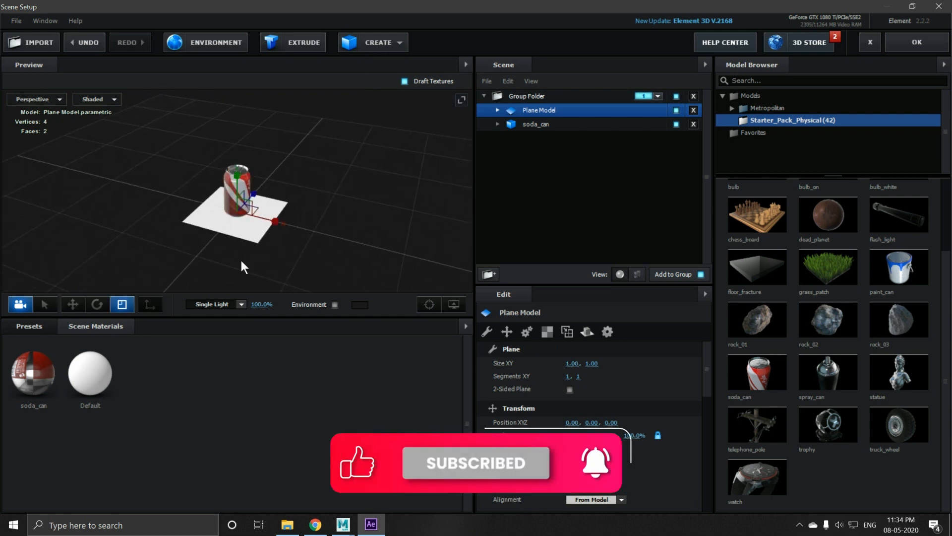
{"action": "left_click_drag", "start_coordinate": [239, 211], "coordinate": [302, 217]}
{"action": "left_click_drag", "start_coordinate": [240, 210], "coordinate": [264, 207]}
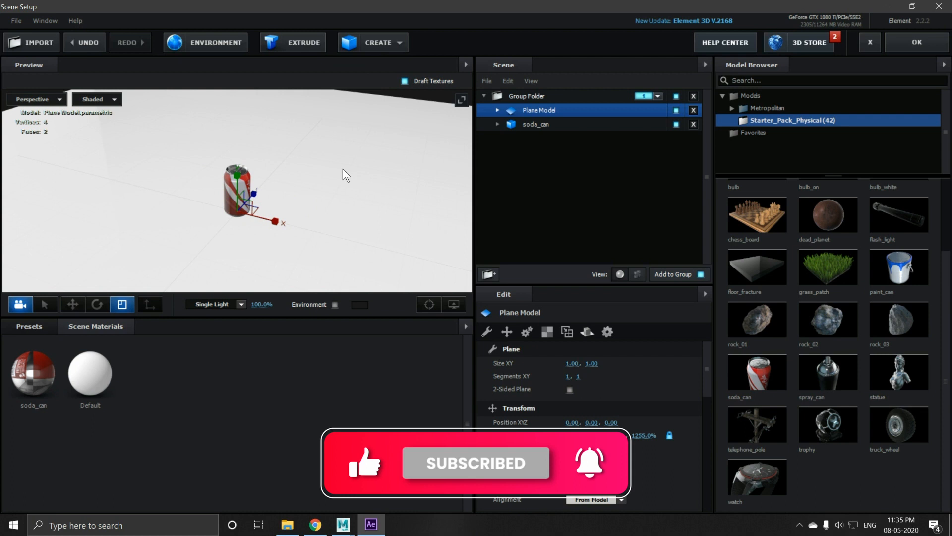
Set the plane model's Reflect Mode to Mirror Surface
{"action": "left_click", "coordinate": [532, 124]}
{"action": "left_click", "coordinate": [498, 124]}
{"action": "left_click", "coordinate": [498, 124]}
{"action": "left_click", "coordinate": [514, 108]}
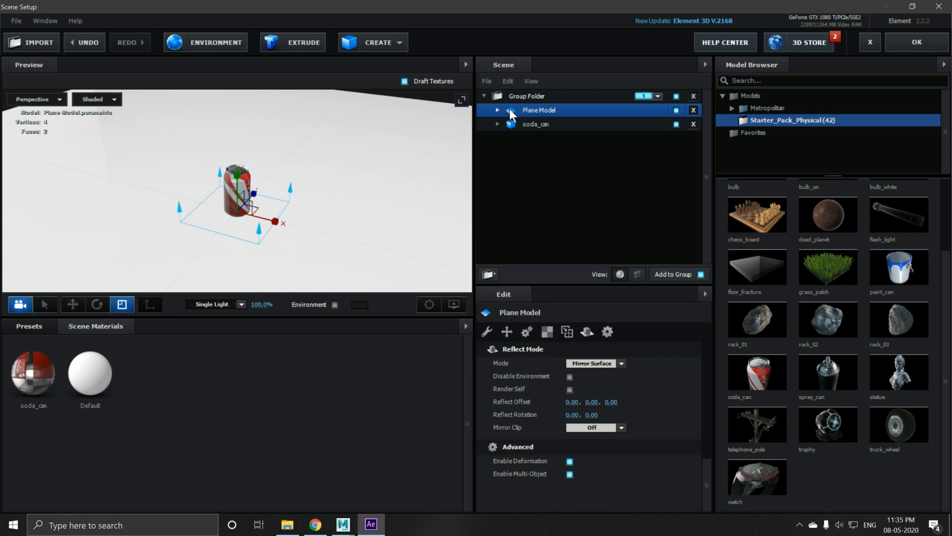
{"action": "left_click", "coordinate": [621, 363]}
{"action": "left_click", "coordinate": [606, 390]}
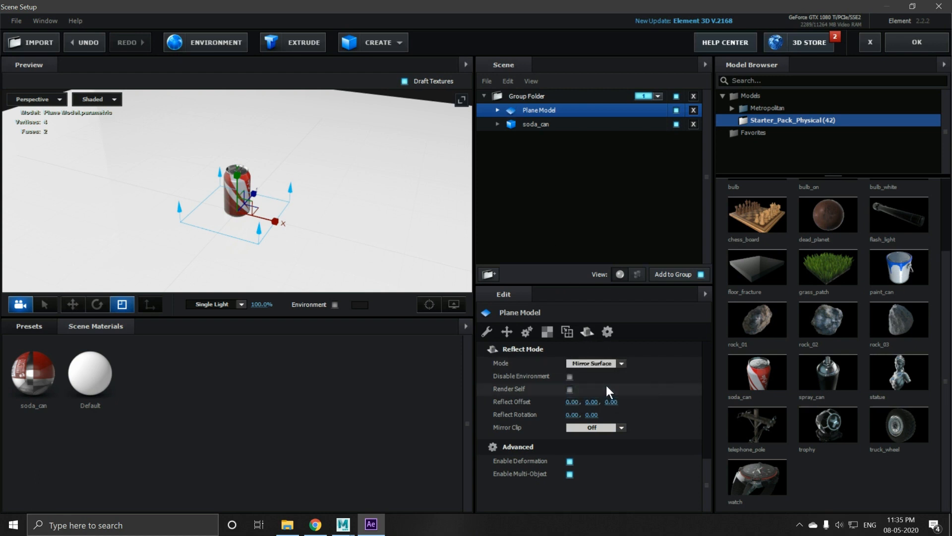
Turn on Matte Shadow and turn off Visible to Reflections for the plane model's Default material, and apply the scene setup
{"action": "left_click", "coordinate": [498, 109]}
{"action": "left_click", "coordinate": [524, 124]}
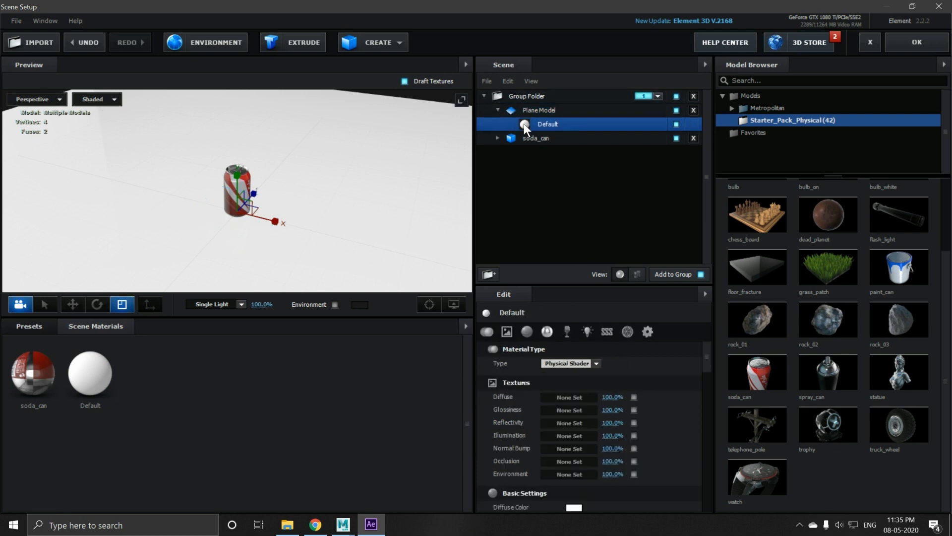
{"action": "left_click", "coordinate": [649, 332]}
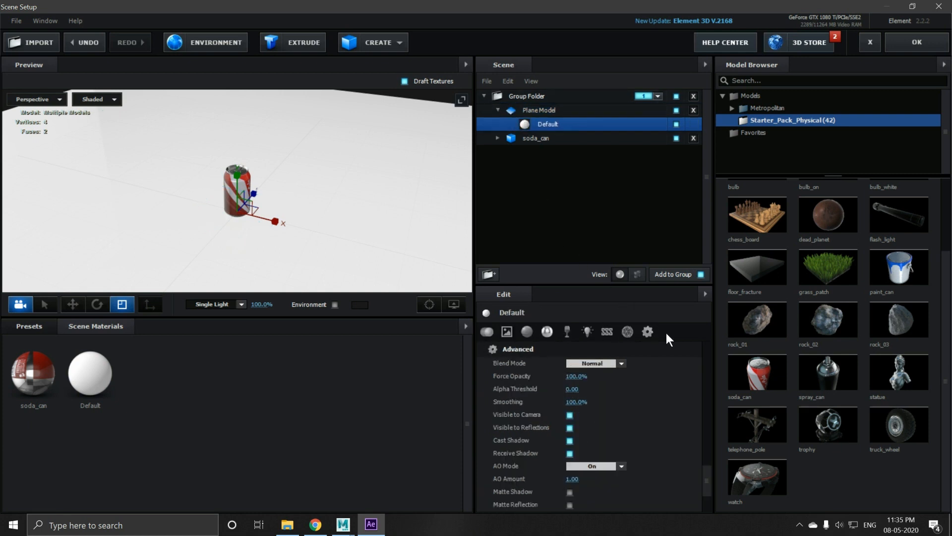
{"action": "left_click", "coordinate": [570, 493]}
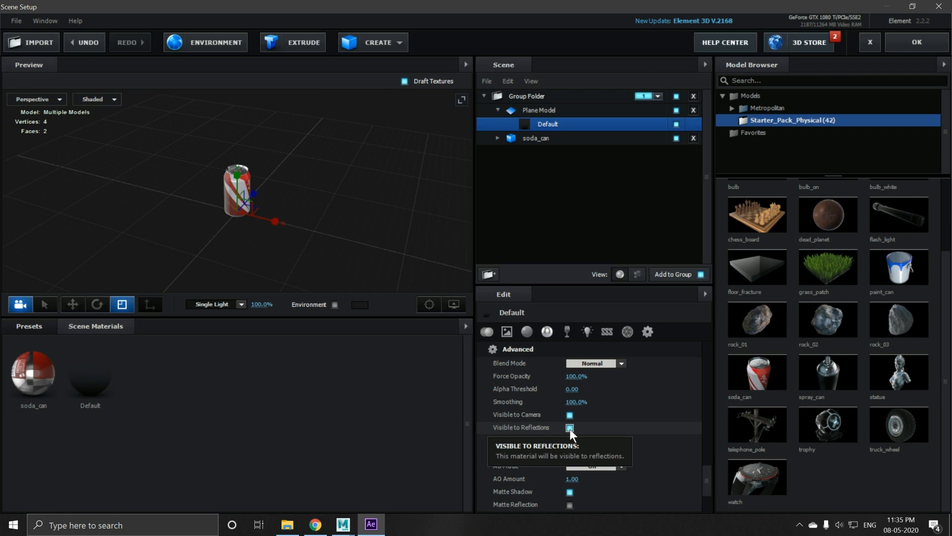
{"action": "left_click", "coordinate": [570, 427]}
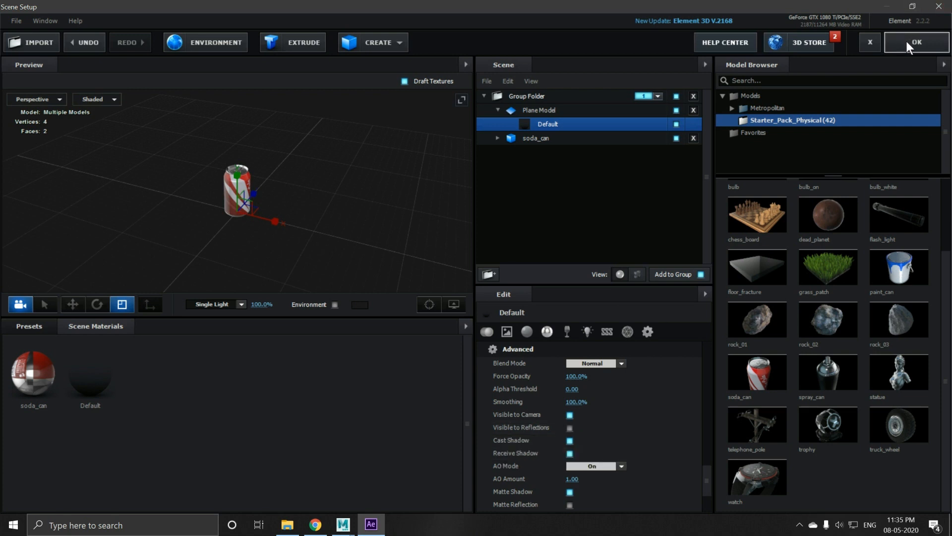
{"action": "left_click", "coordinate": [907, 40]}
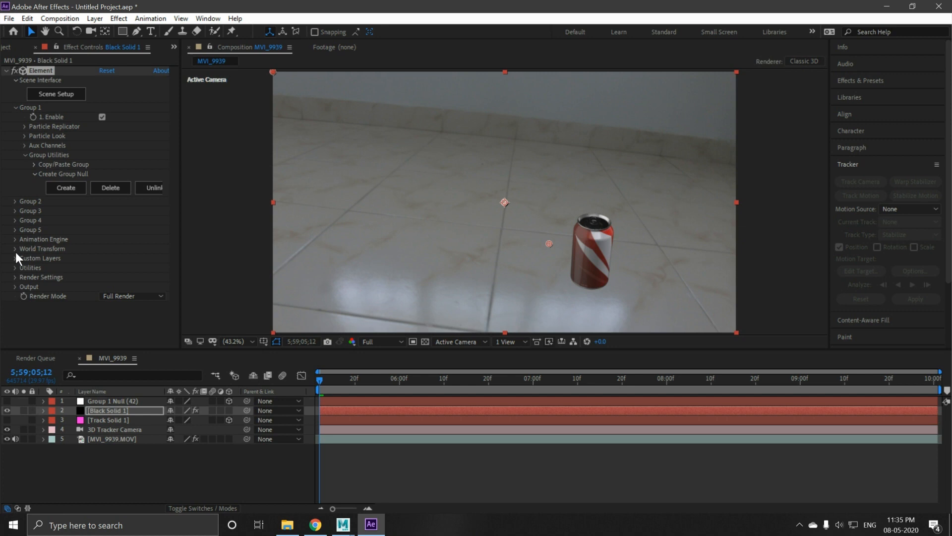
Enable shadows in the render settings of the black solid's Element effect
{"action": "left_click", "coordinate": [16, 276]}
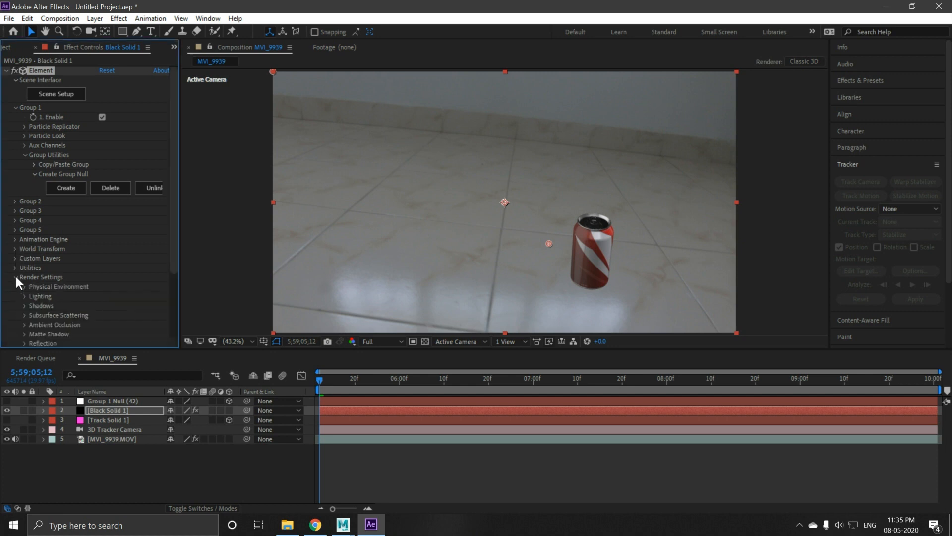
{"action": "scroll", "coordinate": [87, 281], "scroll_direction": "down", "scroll_amount": 3}
{"action": "left_click", "coordinate": [25, 219]}
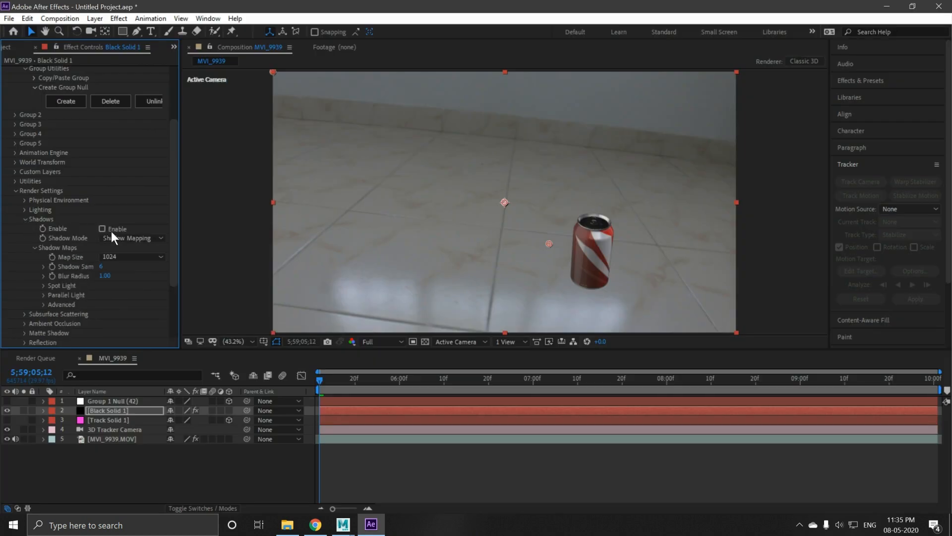
Add a new spot light layer to the composition with the light settings left as they are
{"action": "right_click", "coordinate": [107, 444]}
{"action": "mouse_move", "coordinate": [162, 320]}
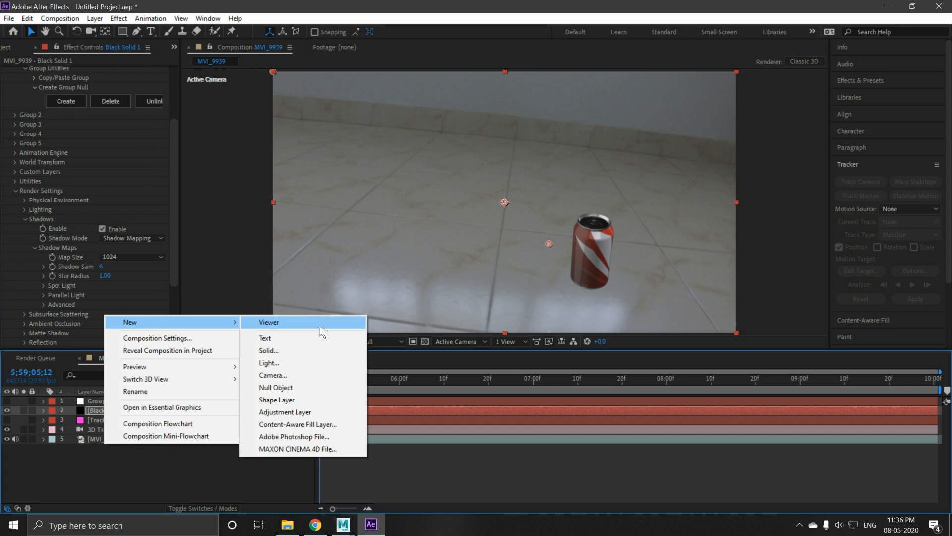
{"action": "left_click", "coordinate": [279, 362]}
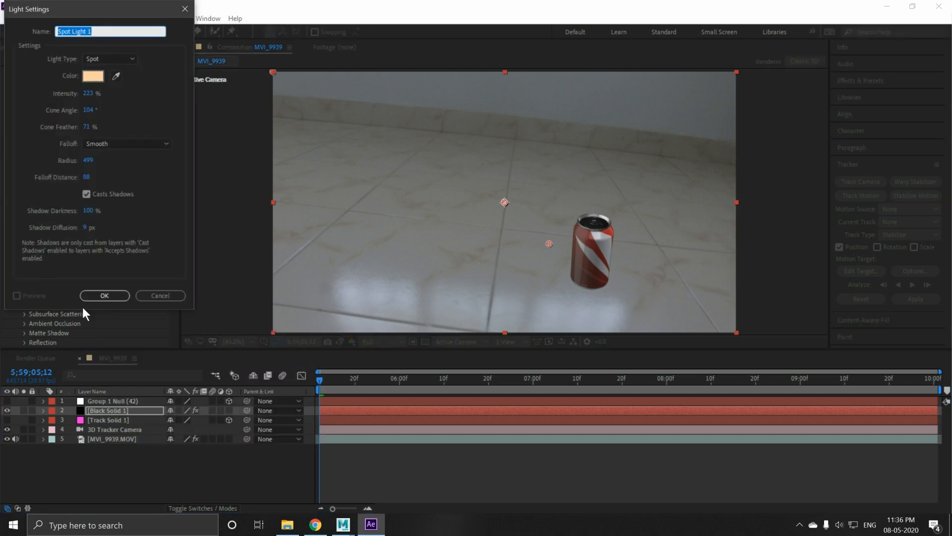
{"action": "left_click", "coordinate": [96, 296]}
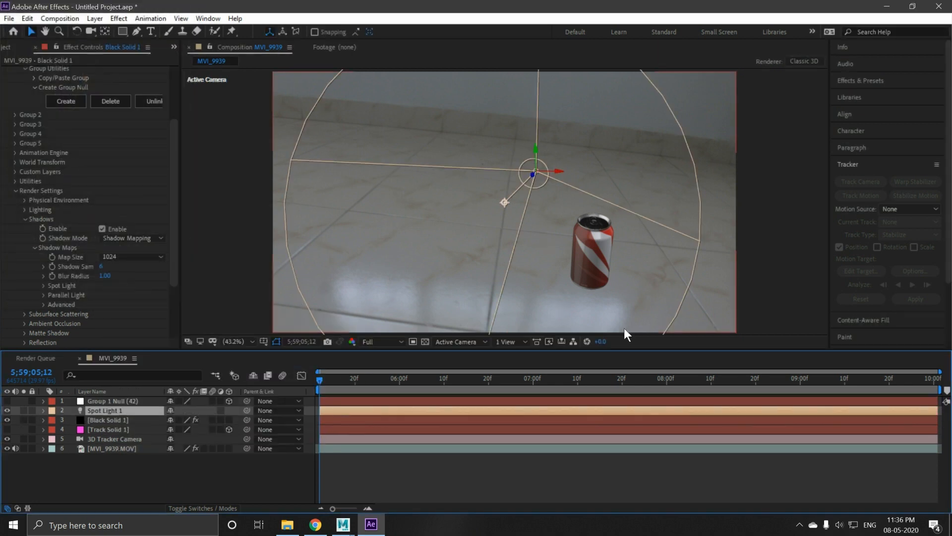
Rotate the spot light about its X axis so it points down at the floor, dismissing the auto-orientation warning
{"action": "left_click", "coordinate": [76, 30]}
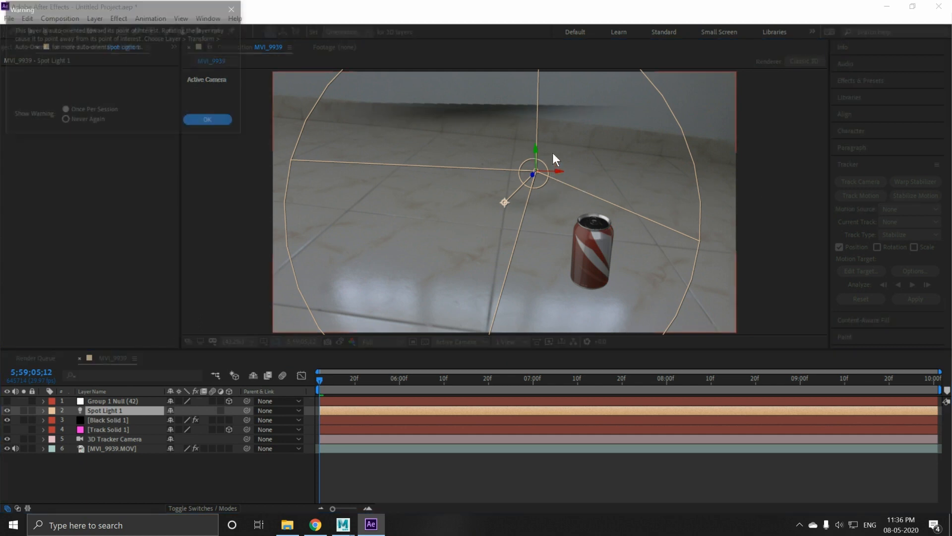
{"action": "left_click", "coordinate": [206, 120]}
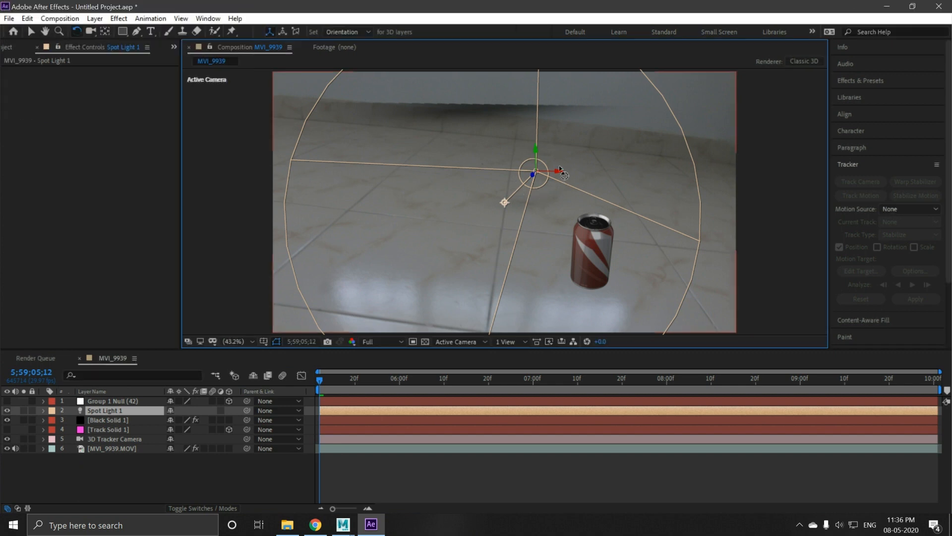
{"action": "left_click_drag", "start_coordinate": [559, 170], "coordinate": [554, 142]}
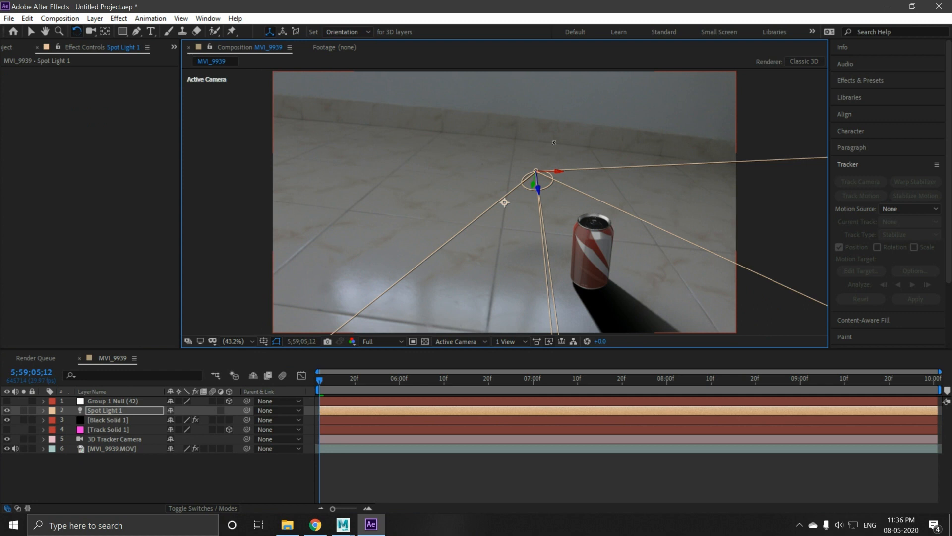
Move the spot light up and behind the soda can so the can's shadow falls forward on the floor
{"action": "left_click", "coordinate": [31, 32]}
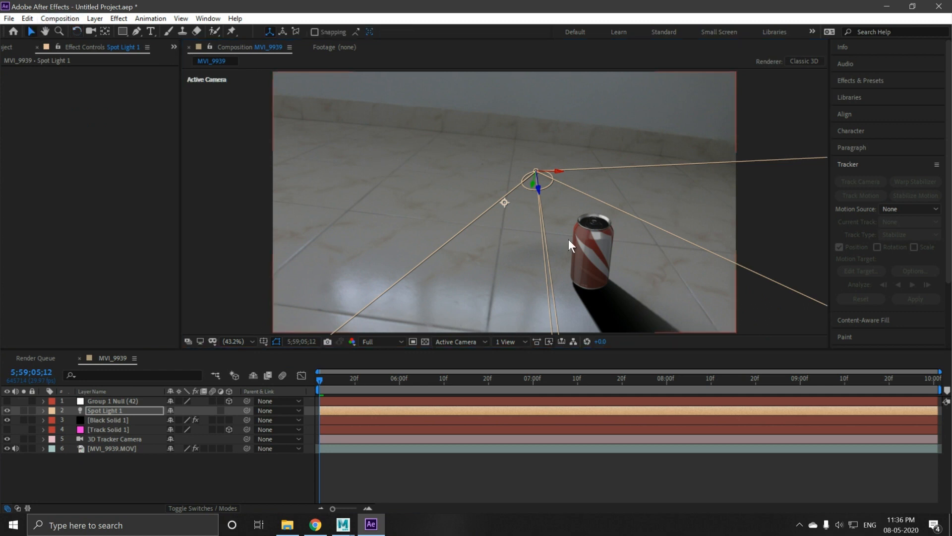
{"action": "left_click_drag", "start_coordinate": [536, 199], "coordinate": [537, 228]}
{"action": "left_click_drag", "start_coordinate": [528, 104], "coordinate": [619, 112]}
{"action": "left_click_drag", "start_coordinate": [643, 210], "coordinate": [559, 210]}
{"action": "left_click_drag", "start_coordinate": [518, 125], "coordinate": [509, 96]}
{"action": "left_click_drag", "start_coordinate": [583, 317], "coordinate": [596, 240]}
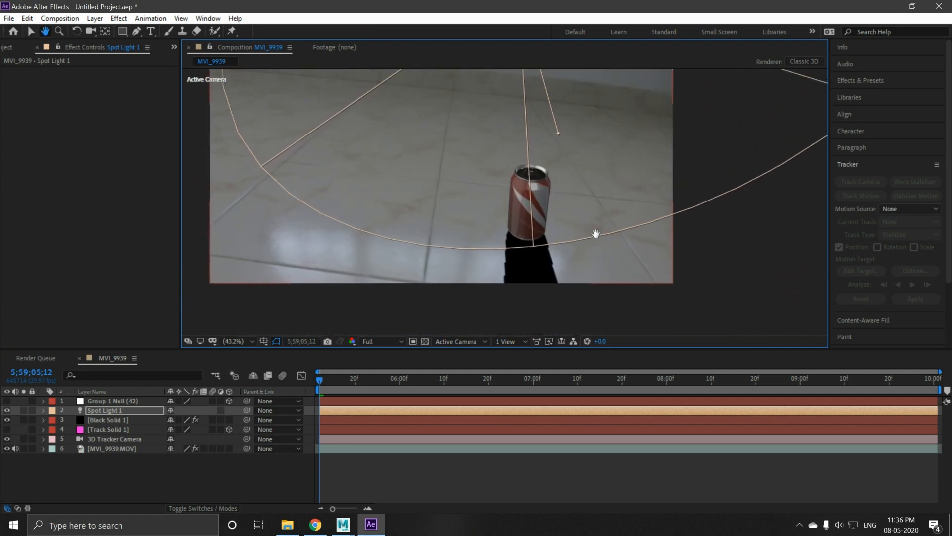
Set the Element effect's shadow map size to 2048 and its blur radius to 0
{"action": "left_click", "coordinate": [105, 420]}
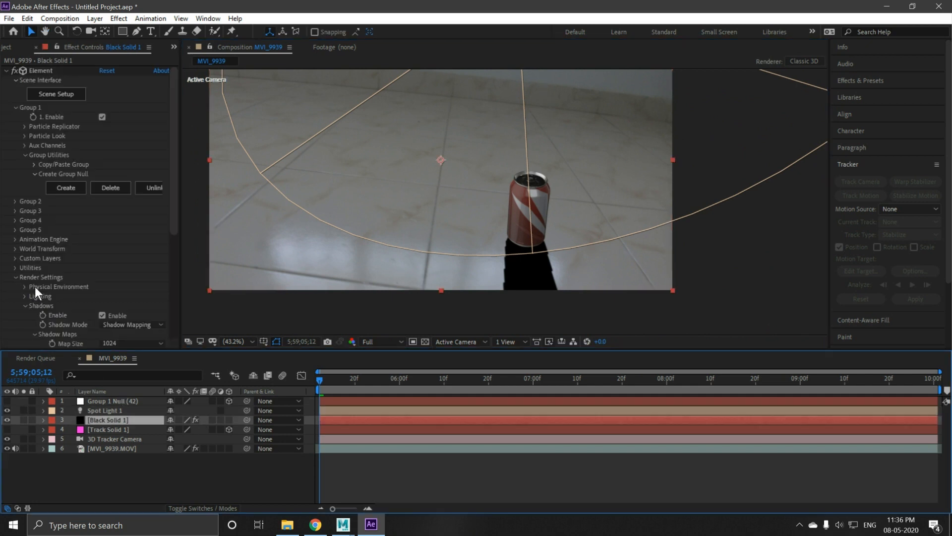
{"action": "scroll", "coordinate": [35, 287], "scroll_direction": "down", "scroll_amount": 4}
{"action": "left_click", "coordinate": [129, 244]}
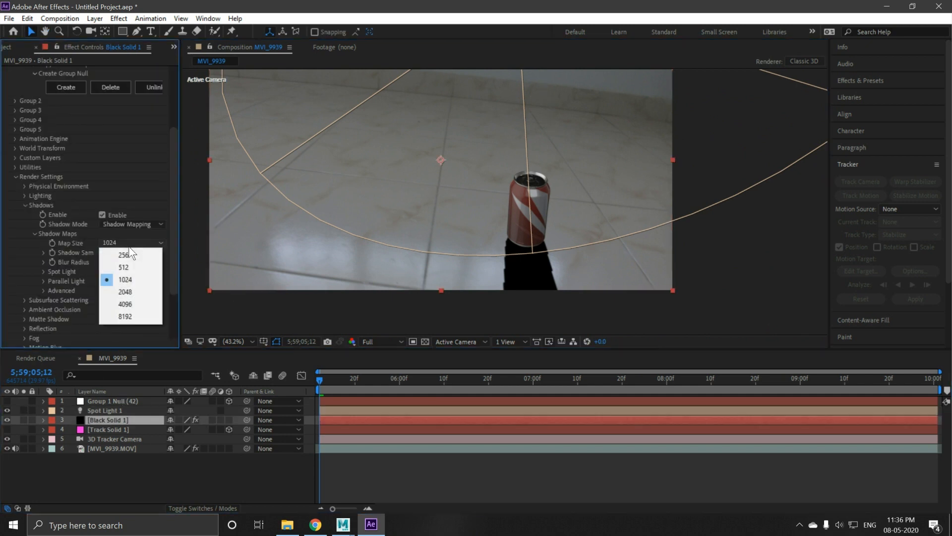
{"action": "left_click", "coordinate": [132, 294]}
{"action": "left_click_drag", "start_coordinate": [106, 262], "coordinate": [42, 264]}
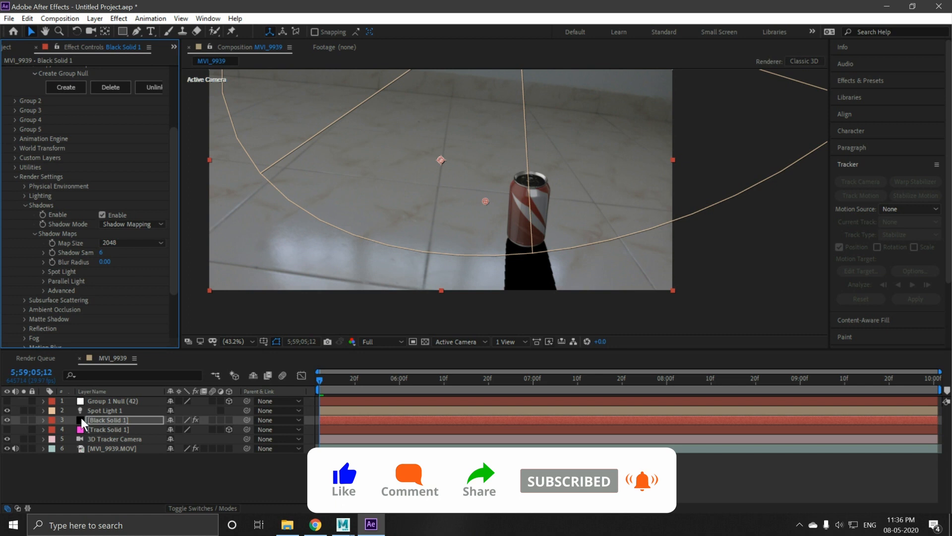
Set the spot light's Shadow Darkness to 27% and Shadow Diffusion to 252 pixels
{"action": "left_click", "coordinate": [96, 411]}
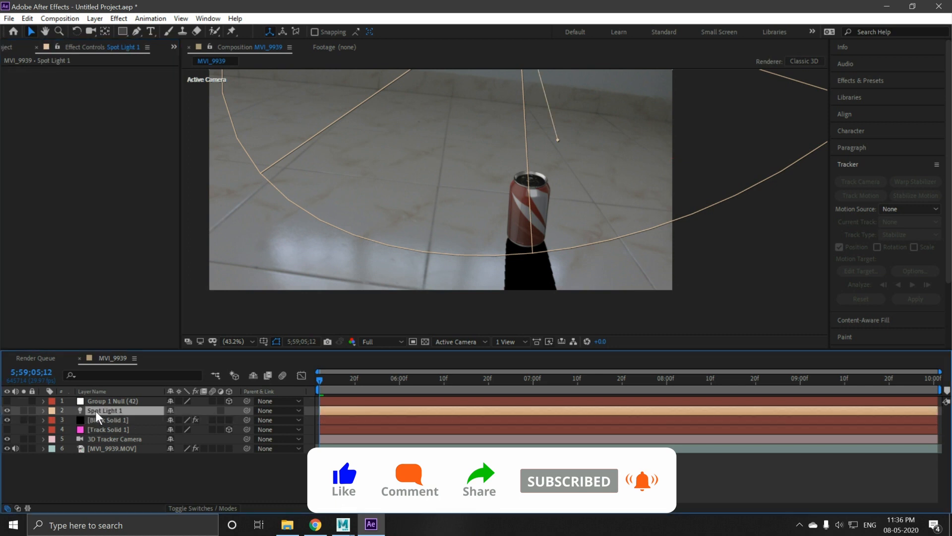
{"action": "left_click", "coordinate": [43, 410]}
{"action": "left_click", "coordinate": [54, 430]}
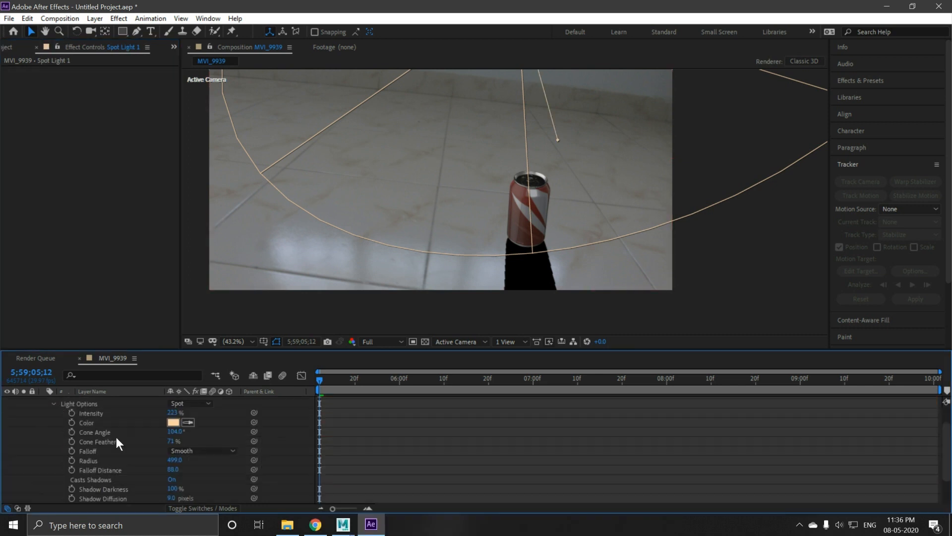
{"action": "scroll", "coordinate": [166, 447], "scroll_direction": "down", "scroll_amount": 3}
{"action": "left_click_drag", "start_coordinate": [173, 453], "coordinate": [291, 442]}
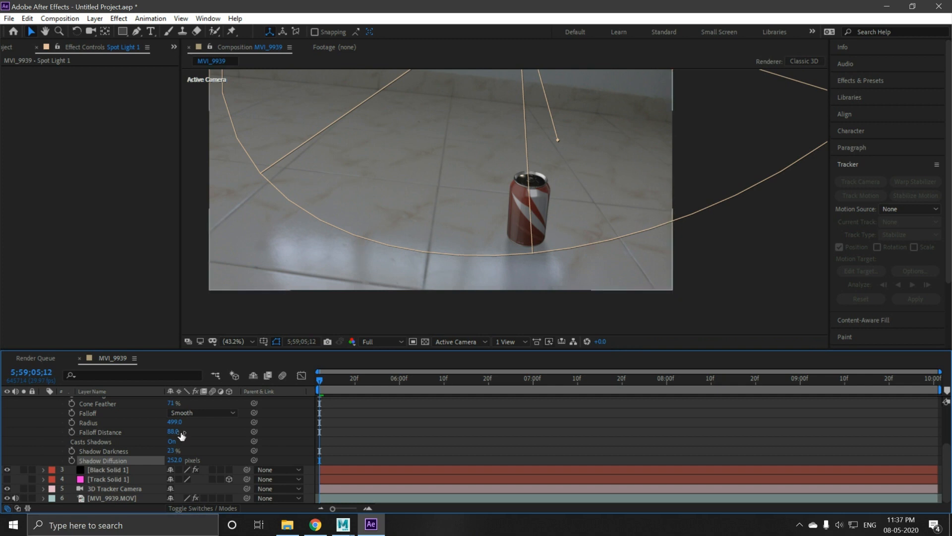
{"action": "left_click_drag", "start_coordinate": [171, 451], "coordinate": [174, 452]}
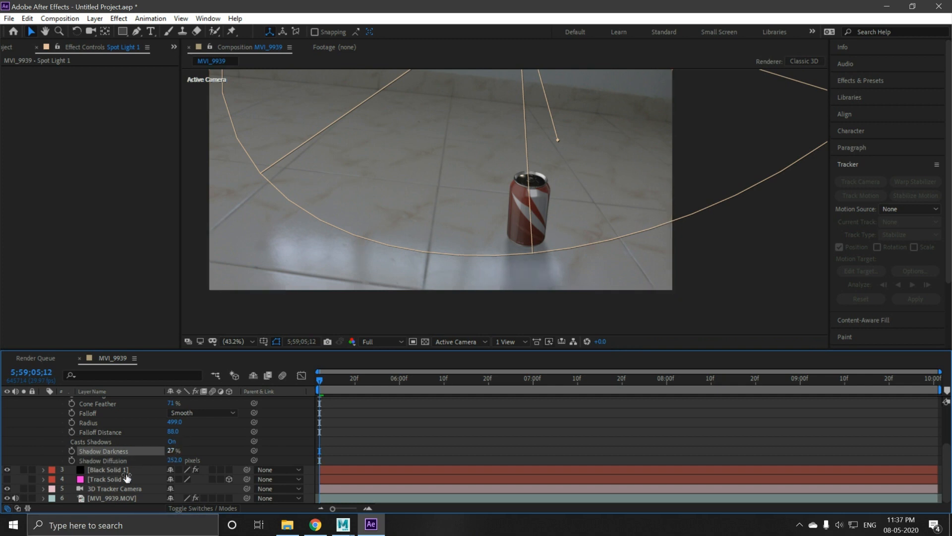
{"action": "scroll", "coordinate": [67, 424], "scroll_direction": "up", "scroll_amount": 3}
{"action": "left_click", "coordinate": [52, 430]}
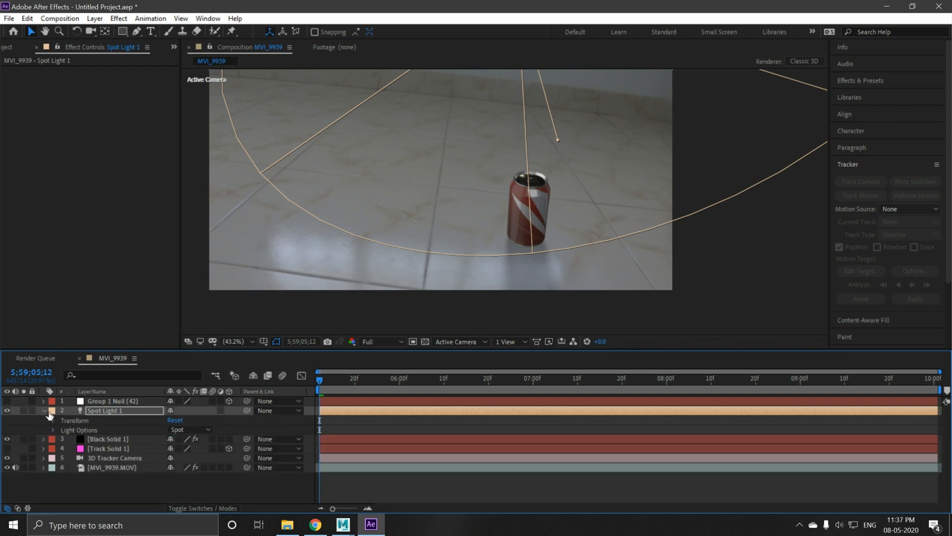
{"action": "left_click", "coordinate": [44, 410]}
Scrub the start of the clip to check the can's shadow, and minimize After Effects
{"action": "left_click", "coordinate": [263, 459]}
{"action": "left_click_drag", "start_coordinate": [329, 378], "coordinate": [330, 425]}
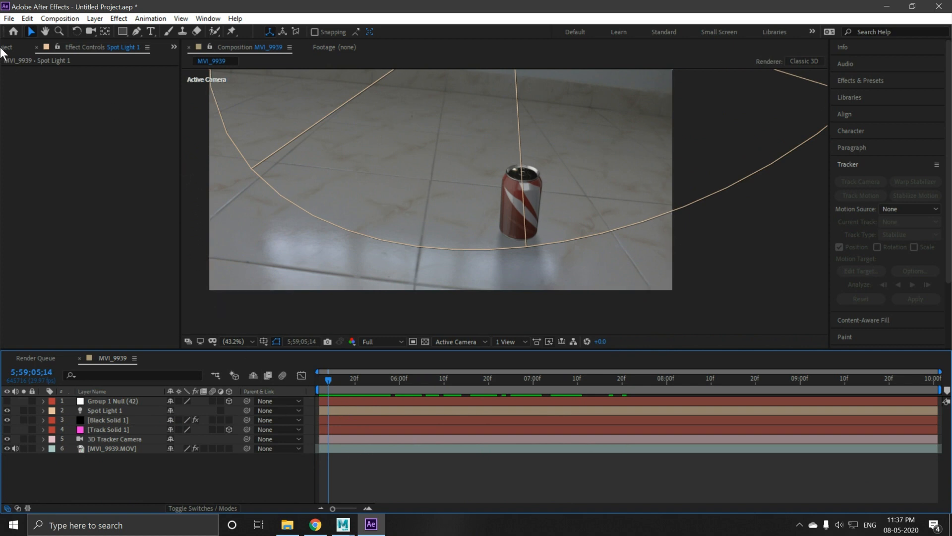
{"action": "left_click", "coordinate": [885, 7]}
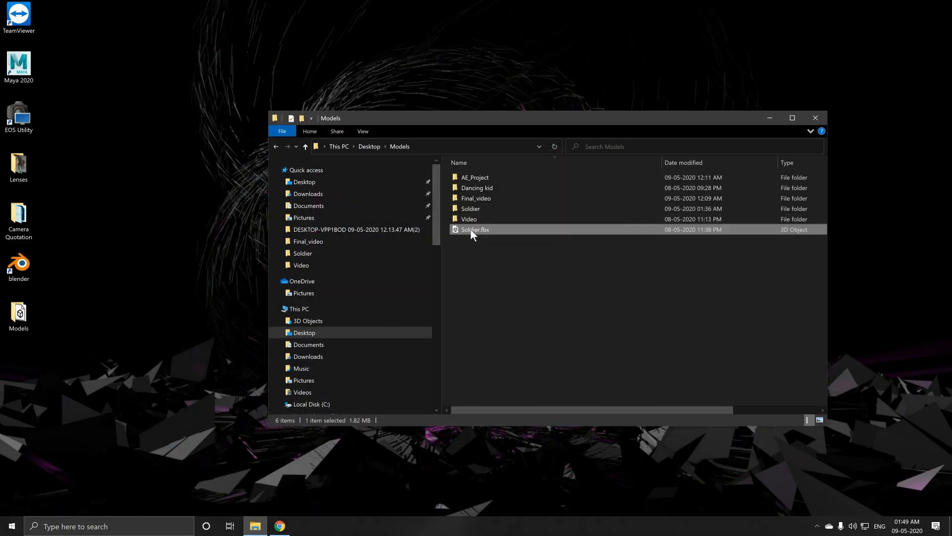
Locate and select Soldier.fbx in the desktop's Models folder
{"action": "left_click", "coordinate": [471, 230]}
{"action": "left_click", "coordinate": [516, 264]}
{"action": "left_click", "coordinate": [469, 229]}
Switch to Blender, start from a General file and delete the default cube
{"action": "double_click", "coordinate": [20, 265]}
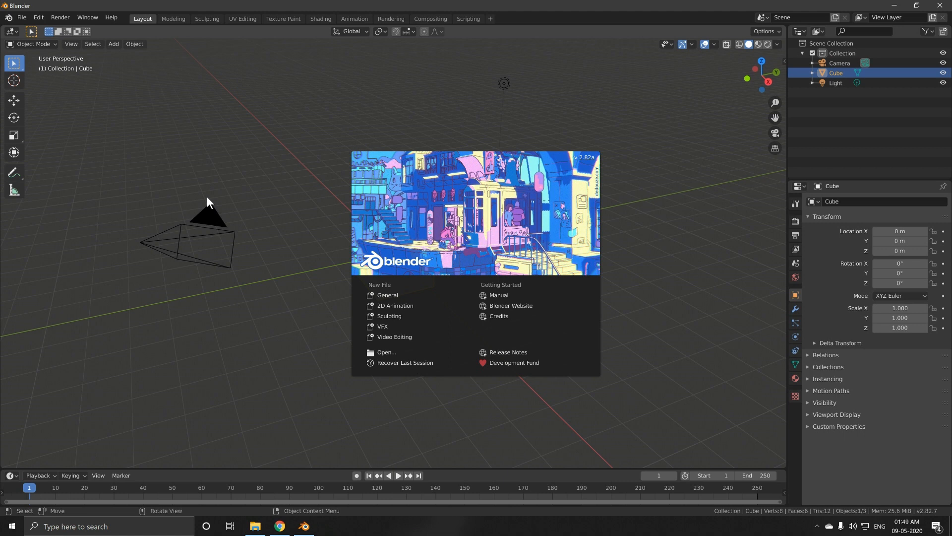
{"action": "left_click", "coordinate": [386, 294]}
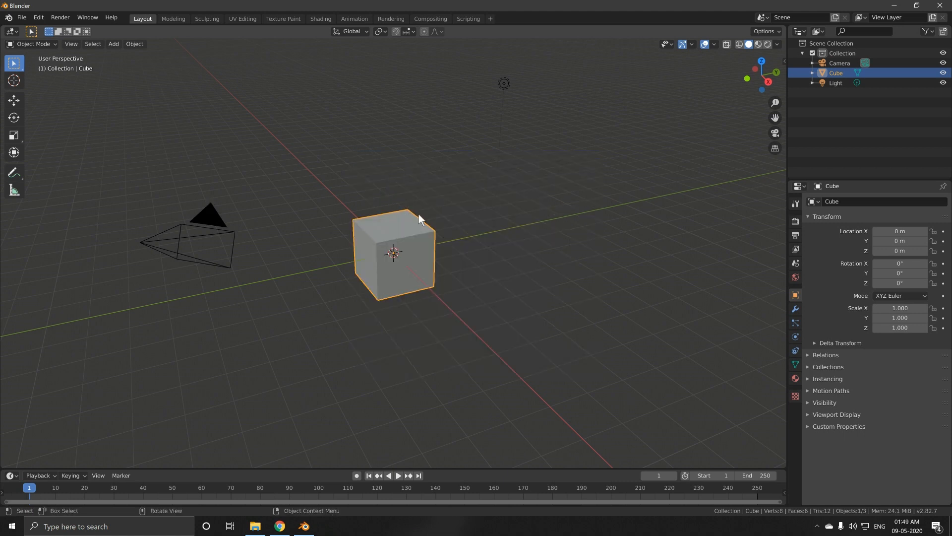
{"action": "key", "text": "Delete"}
Import Soldier.fbx from the desktop's Models folder as an FBX model
{"action": "left_click", "coordinate": [22, 17]}
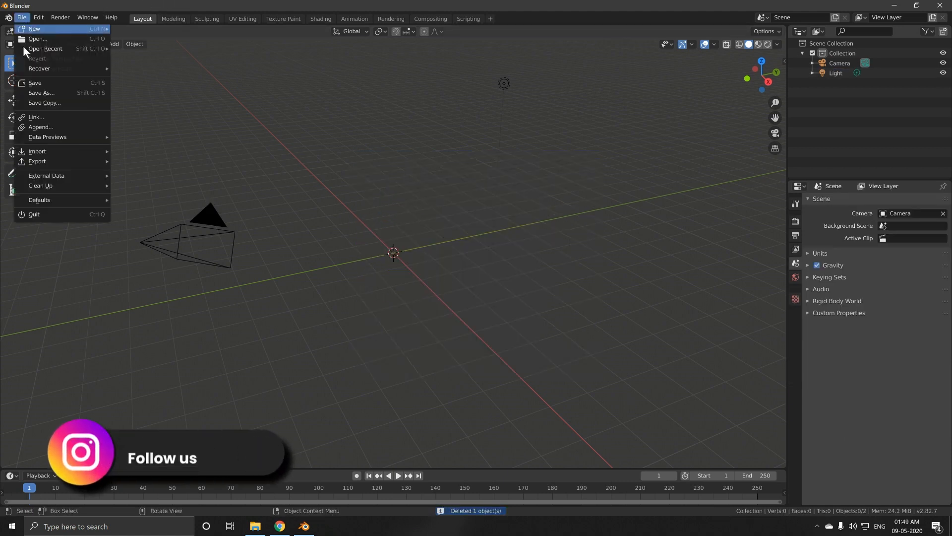
{"action": "mouse_move", "coordinate": [49, 159]}
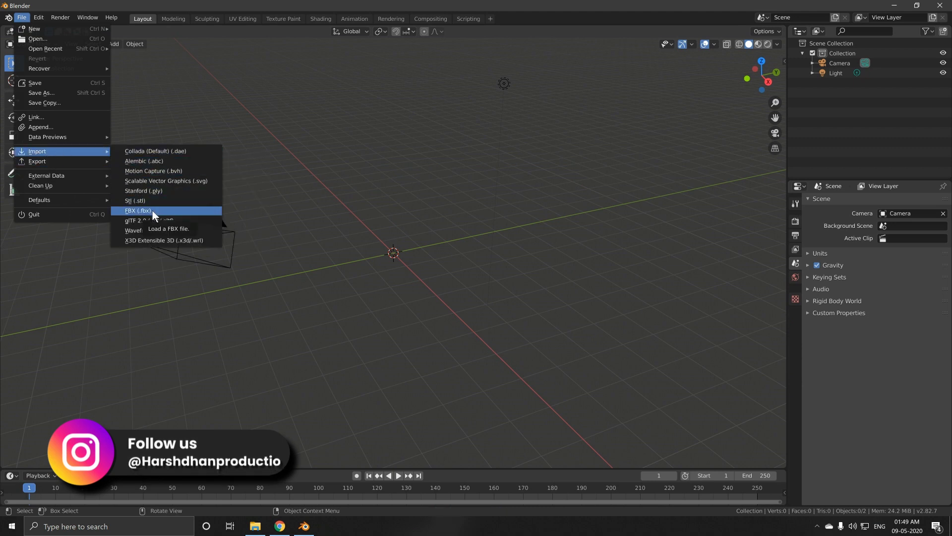
{"action": "left_click", "coordinate": [153, 210]}
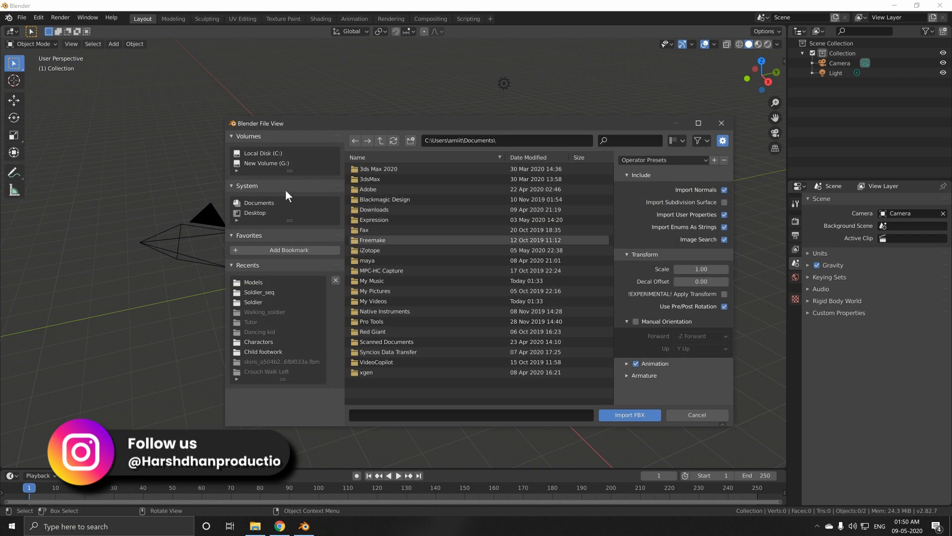
{"action": "left_click", "coordinate": [258, 211]}
{"action": "double_click", "coordinate": [375, 298]}
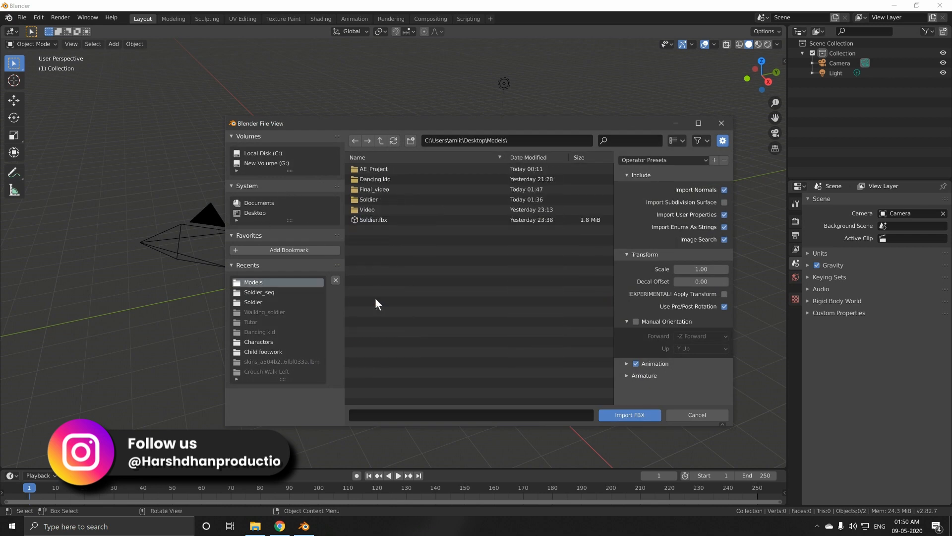
{"action": "left_click", "coordinate": [369, 220]}
{"action": "left_click", "coordinate": [621, 414]}
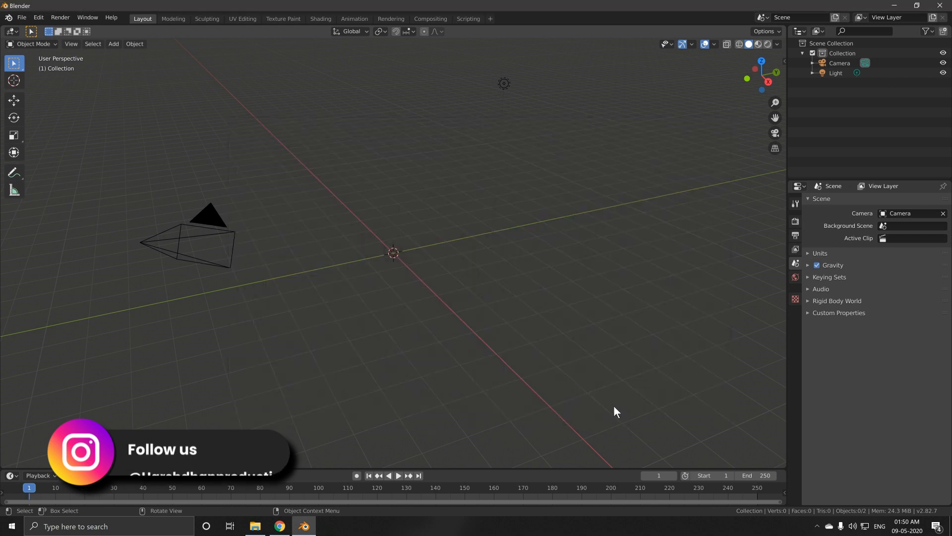
Select the imported soldier's armature and show the viewport in Material Preview shading
{"action": "scroll", "coordinate": [427, 230], "scroll_direction": "up", "scroll_amount": 4}
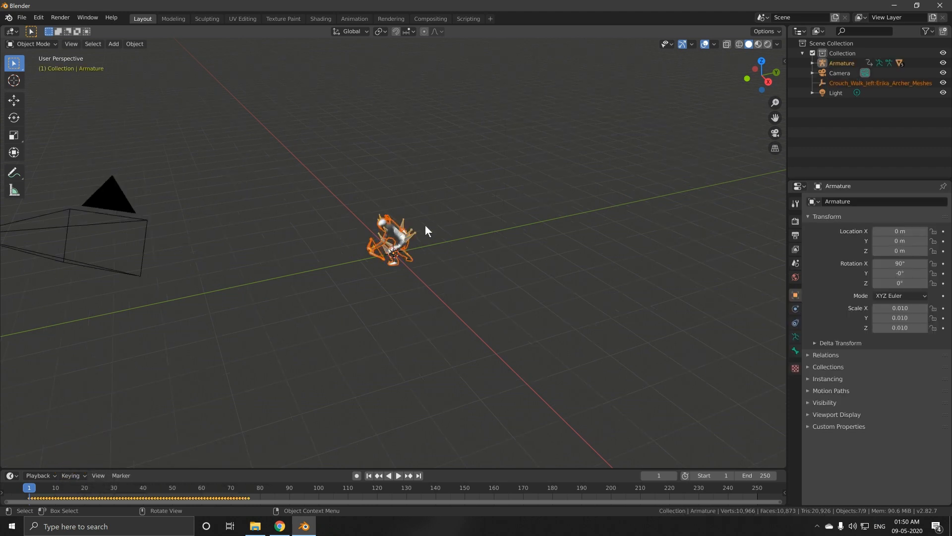
{"action": "left_click_drag", "start_coordinate": [450, 219], "coordinate": [451, 191]}
{"action": "left_click", "coordinate": [452, 195]}
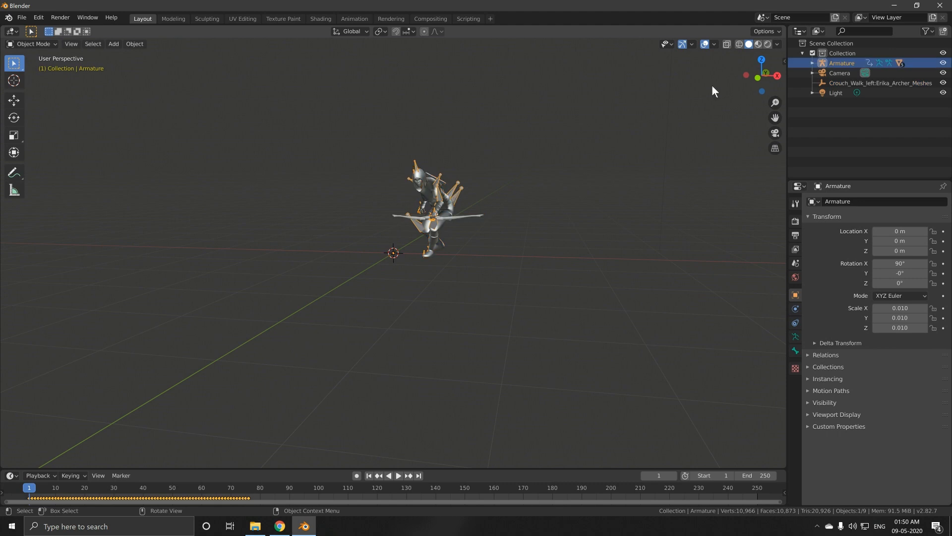
{"action": "left_click", "coordinate": [757, 45]}
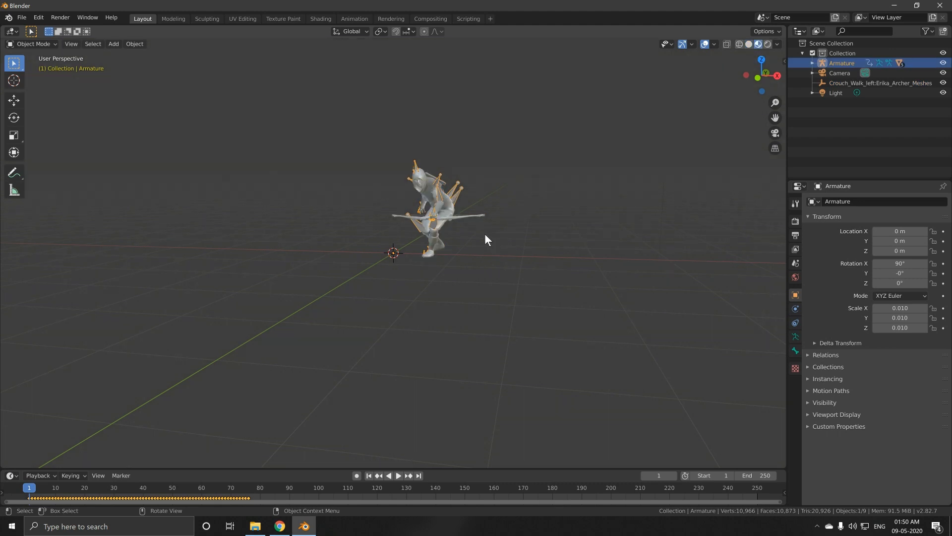
Play the soldier's walk animation and set the scene's end frame to 76
{"action": "key", "text": "space"}
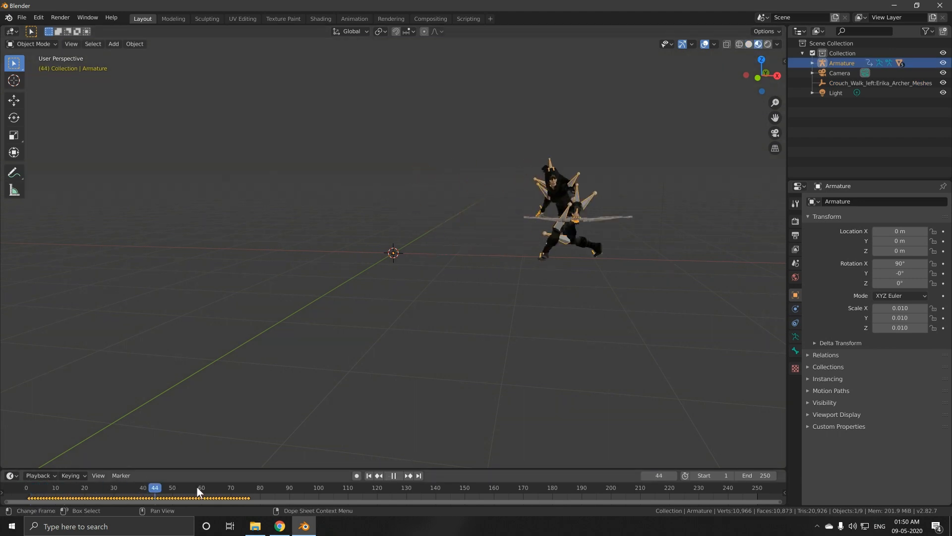
{"action": "key", "text": "space"}
{"action": "left_click", "coordinate": [761, 475]}
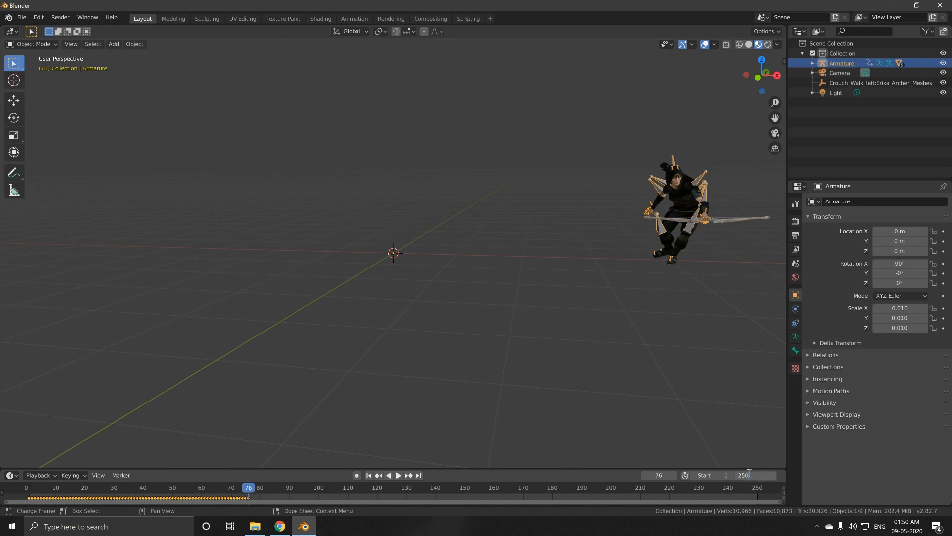
{"action": "type", "text": "76"}
{"action": "key", "text": "Return"}
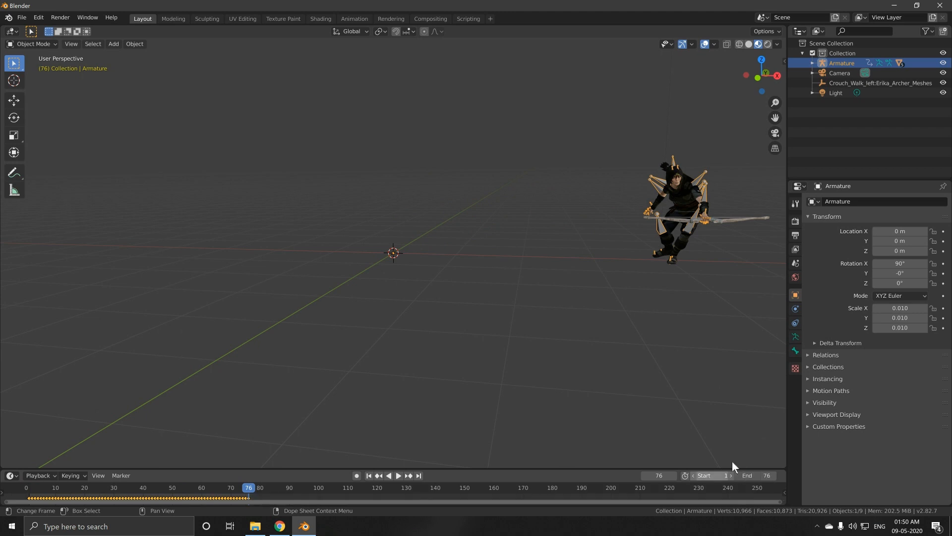
Start a Wavefront OBJ export and choose the Soldier folder inside the desktop's Models folder
{"action": "left_click", "coordinate": [23, 18]}
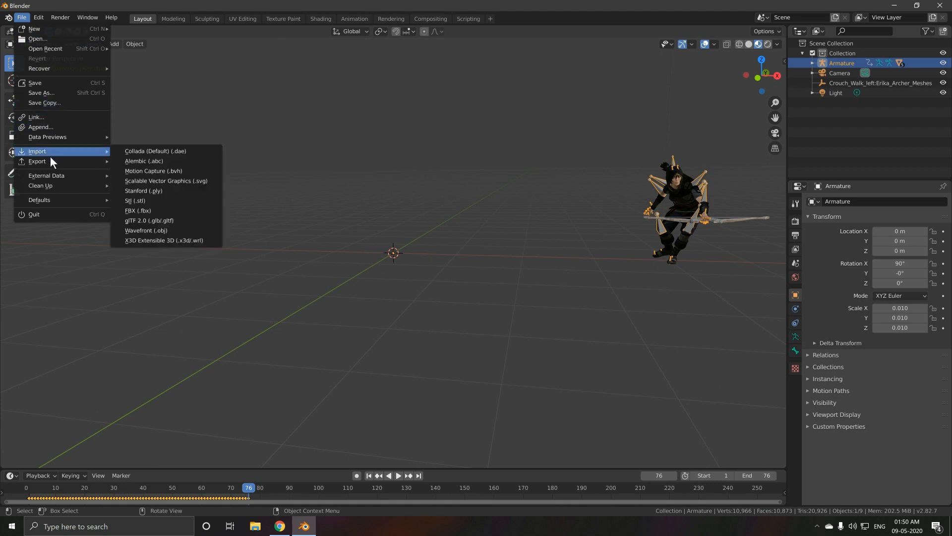
{"action": "mouse_move", "coordinate": [55, 161]}
{"action": "left_click", "coordinate": [167, 240]}
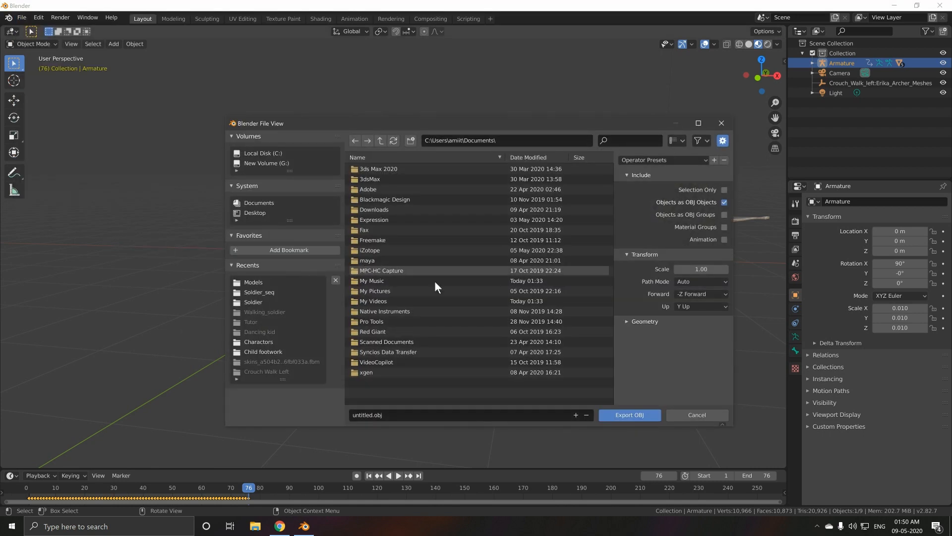
{"action": "double_click", "coordinate": [373, 301]}
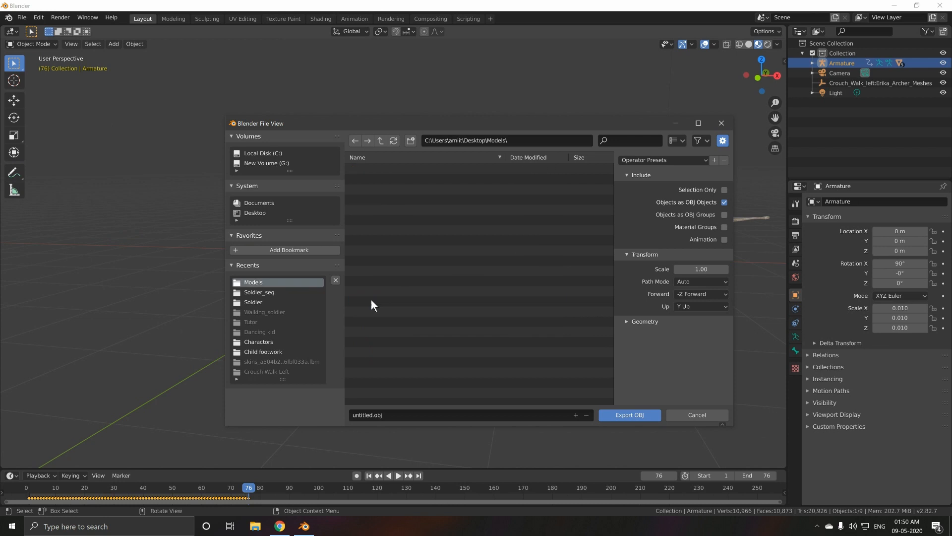
{"action": "double_click", "coordinate": [377, 199]}
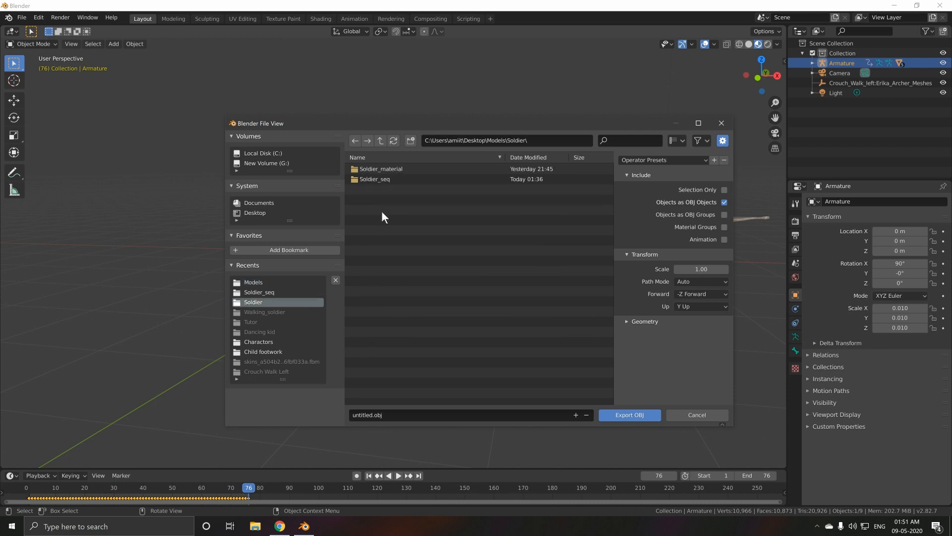
Export the animation as Soldier_seq.obj with Objects as OBJ Groups, Material Groups and Animation enabled
{"action": "left_click", "coordinate": [404, 415]}
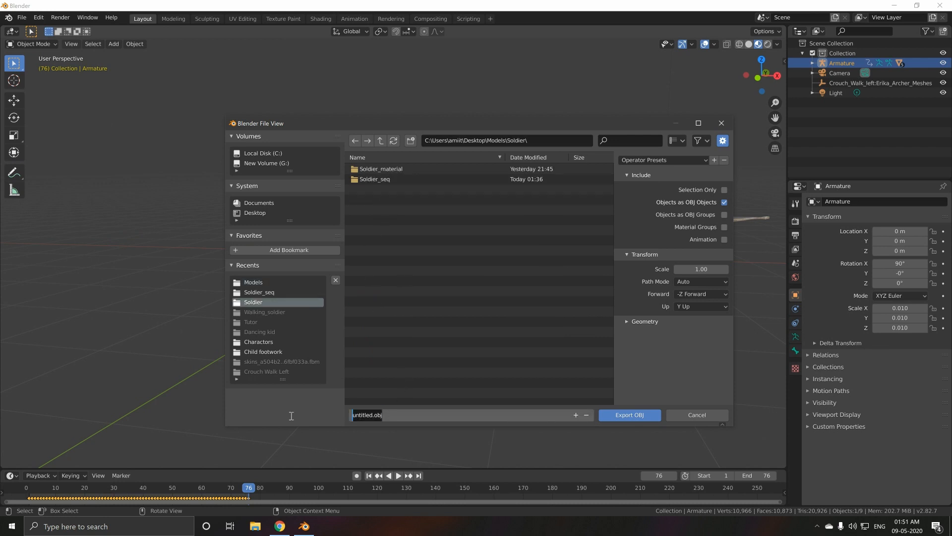
{"action": "type", "text": "Soldier_seq"}
{"action": "left_click", "coordinate": [726, 213]}
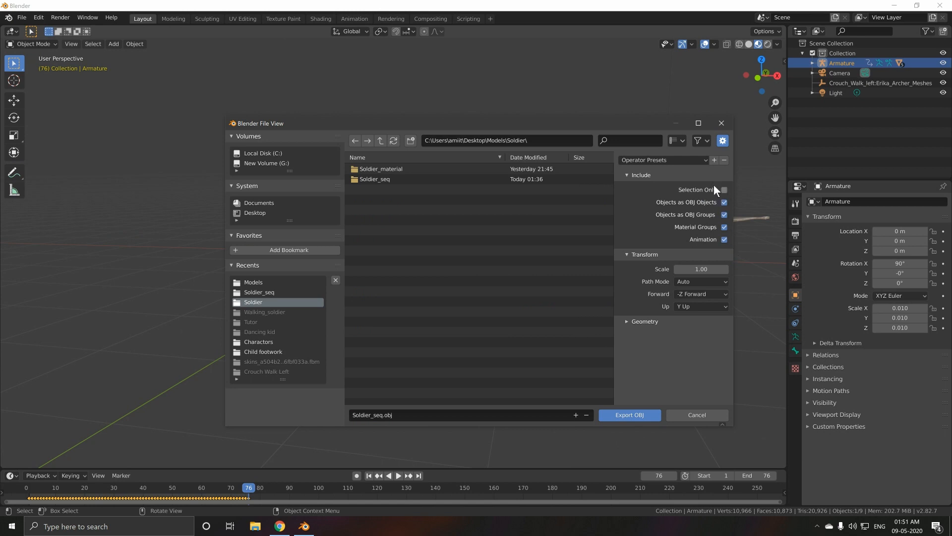
{"action": "left_click", "coordinate": [633, 415]}
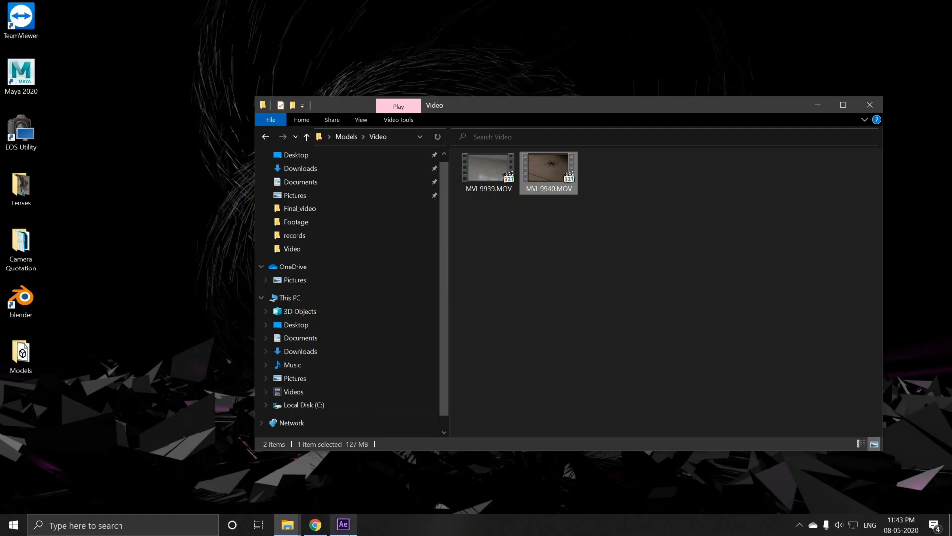
Switch to After Effects and open the Element Scene Setup of the Black Solid 1 layer
{"action": "left_click", "coordinate": [345, 526]}
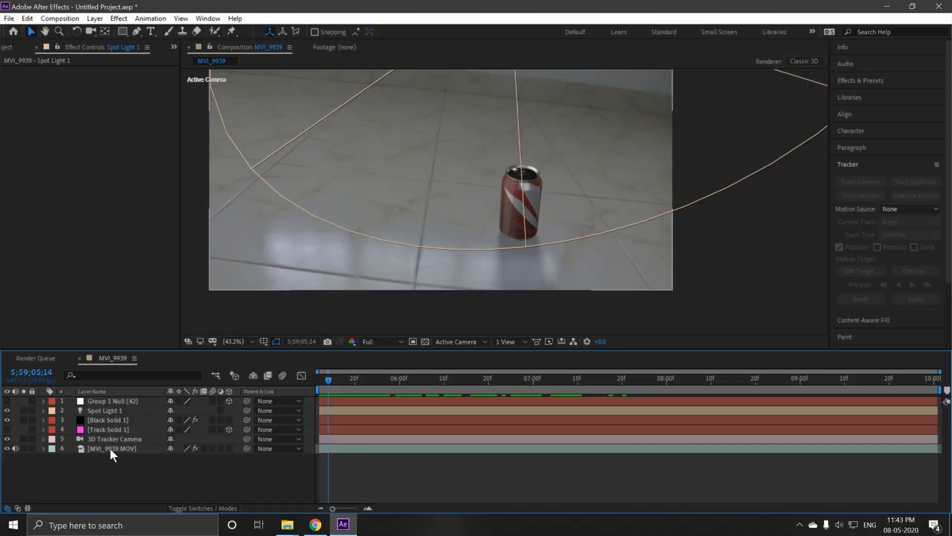
{"action": "left_click", "coordinate": [107, 421]}
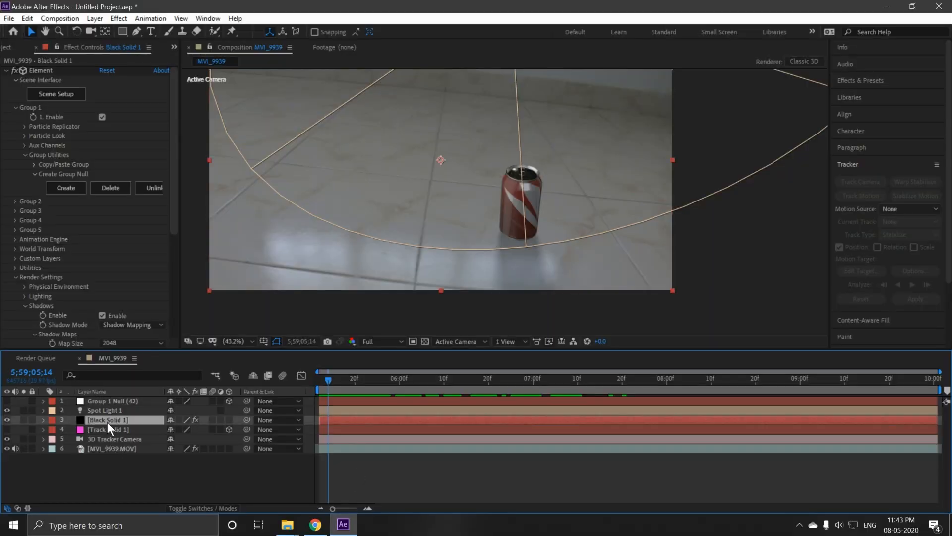
{"action": "left_click", "coordinate": [66, 99]}
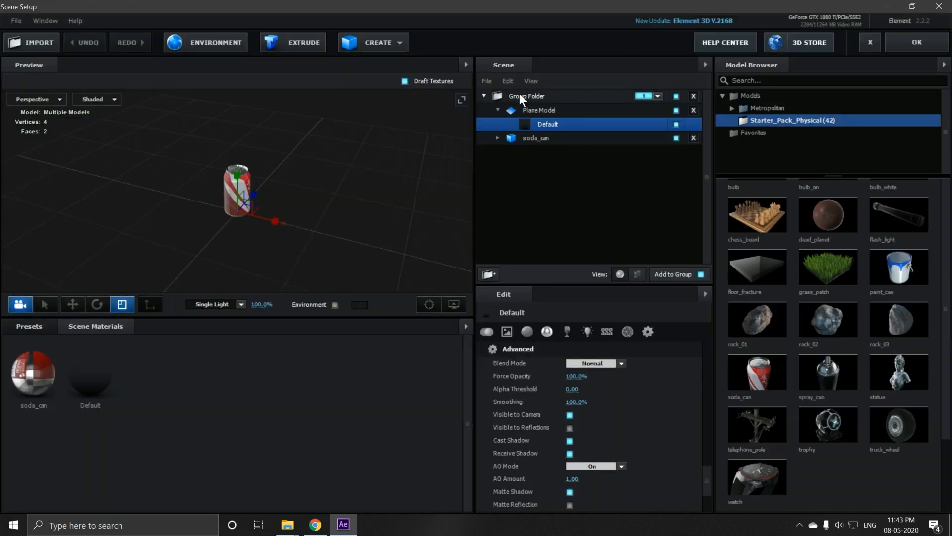
Open Soldier_seq_000001.obj from the desktop's Models\Soldier folder as a 3D sequence
{"action": "left_click", "coordinate": [24, 21]}
{"action": "mouse_move", "coordinate": [27, 34]}
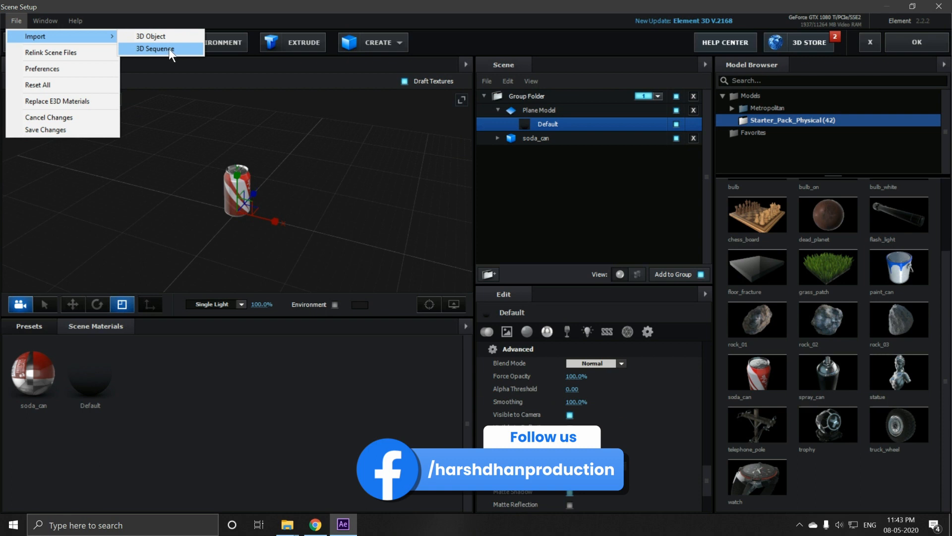
{"action": "left_click", "coordinate": [169, 48]}
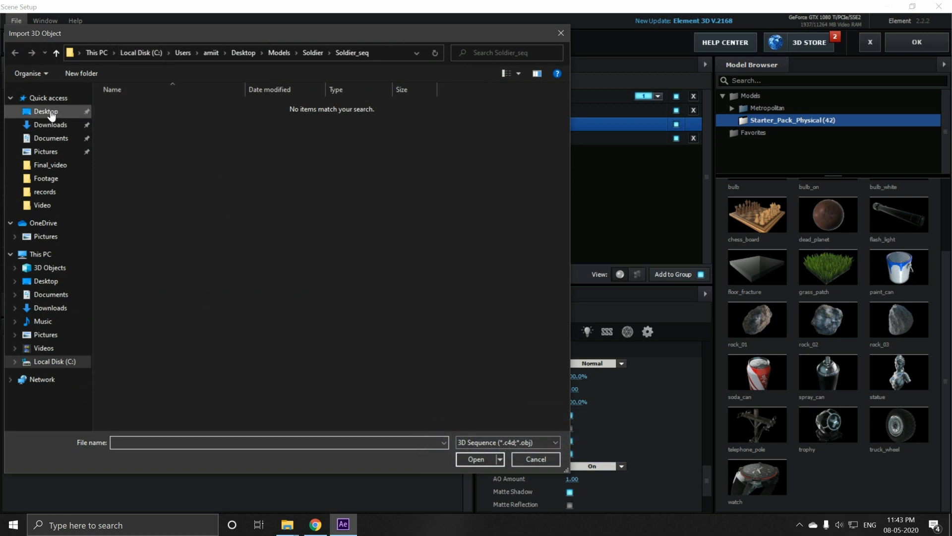
{"action": "left_click", "coordinate": [50, 112]}
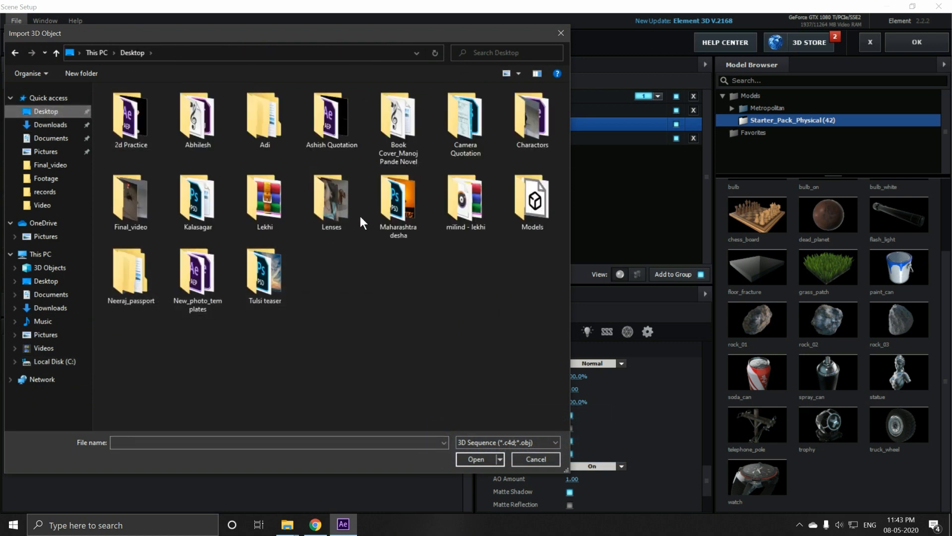
{"action": "double_click", "coordinate": [532, 203]}
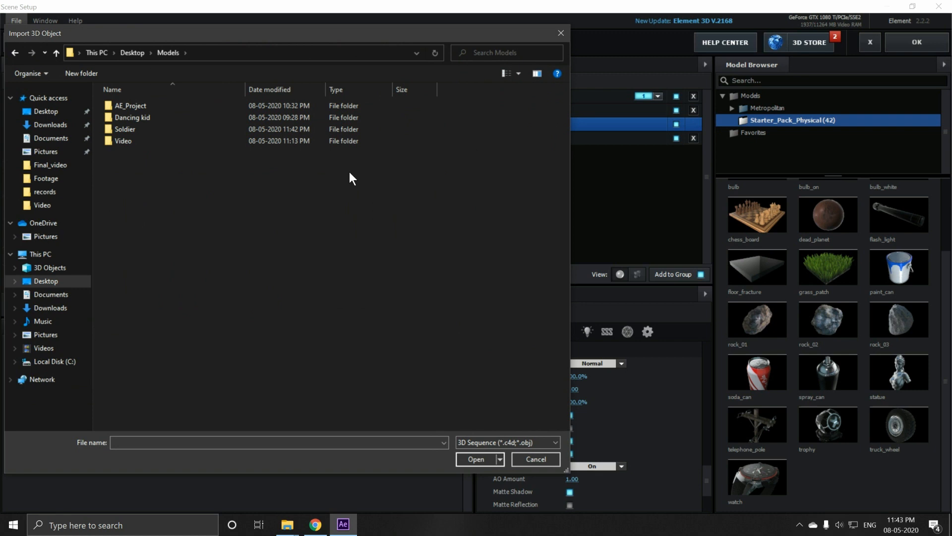
{"action": "double_click", "coordinate": [129, 129]}
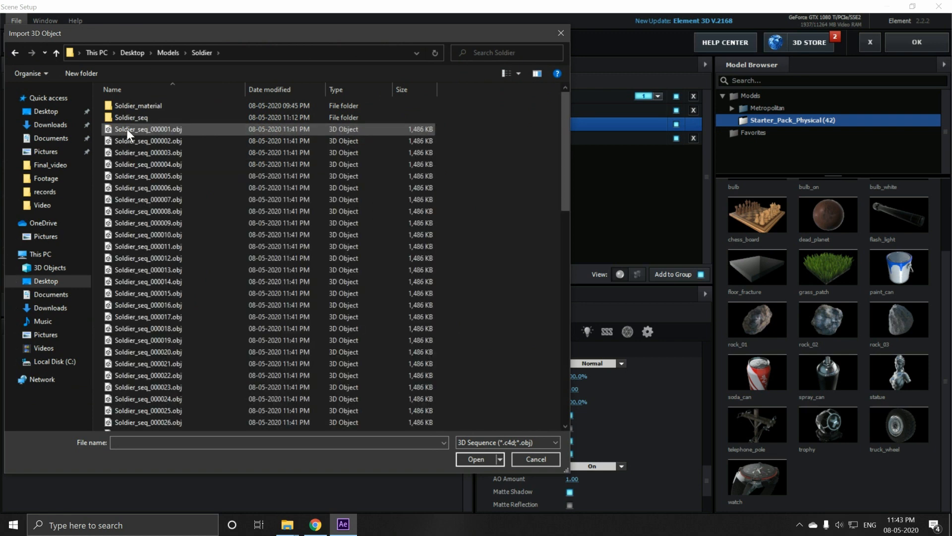
{"action": "left_click", "coordinate": [148, 130]}
{"action": "left_click", "coordinate": [474, 459]}
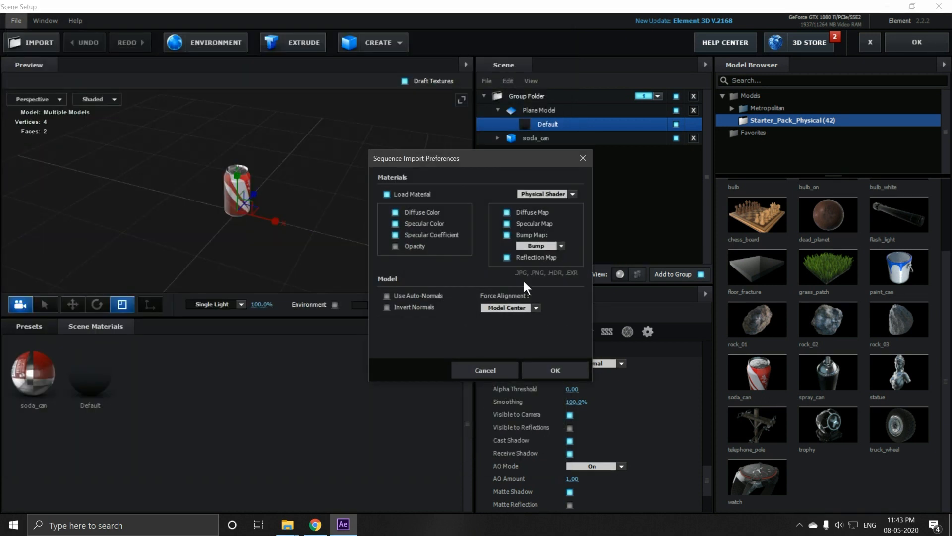
Set the sequence's Force Alignment to Bottom and complete the import
{"action": "left_click", "coordinate": [536, 307]}
{"action": "left_click", "coordinate": [504, 349]}
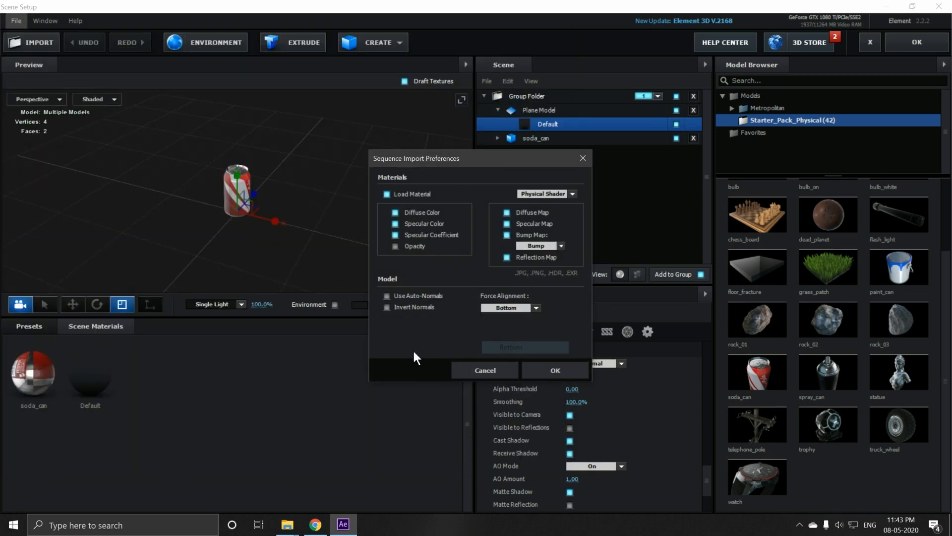
{"action": "left_click", "coordinate": [555, 370]}
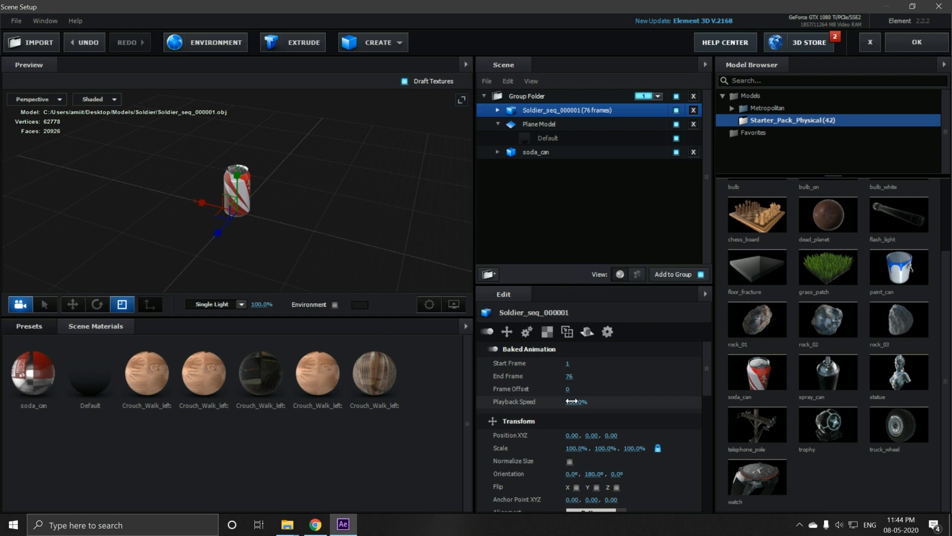
Enable Normalize Size for the soldier sequence and hide the soda_can model in the scene
{"action": "scroll", "coordinate": [585, 403], "scroll_direction": "down", "scroll_amount": 3}
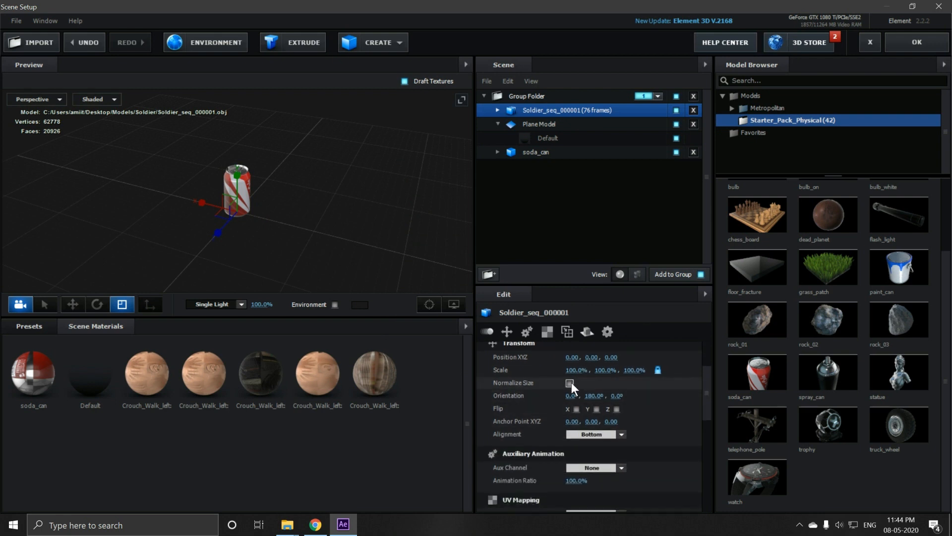
{"action": "left_click", "coordinate": [570, 383]}
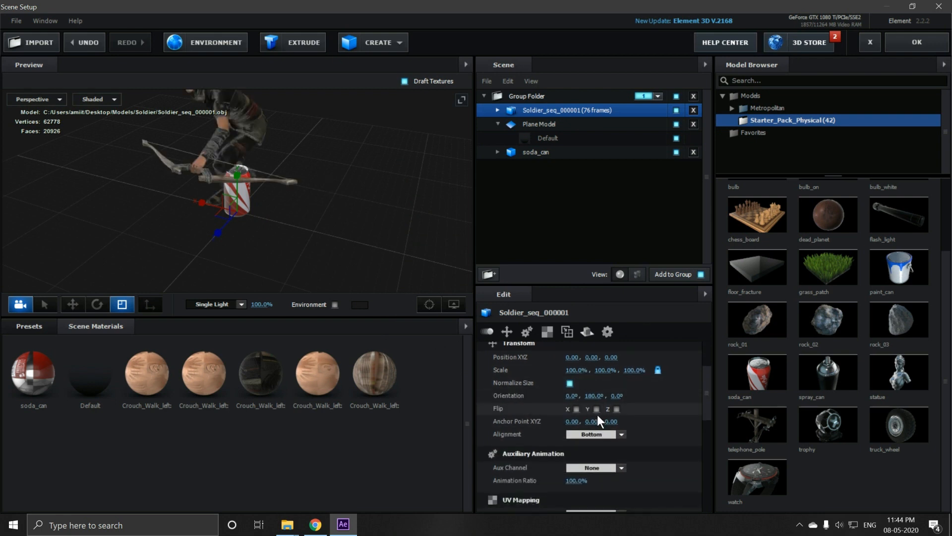
{"action": "scroll", "coordinate": [597, 415], "scroll_direction": "up", "scroll_amount": 2}
{"action": "left_click_drag", "start_coordinate": [170, 215], "coordinate": [254, 221]}
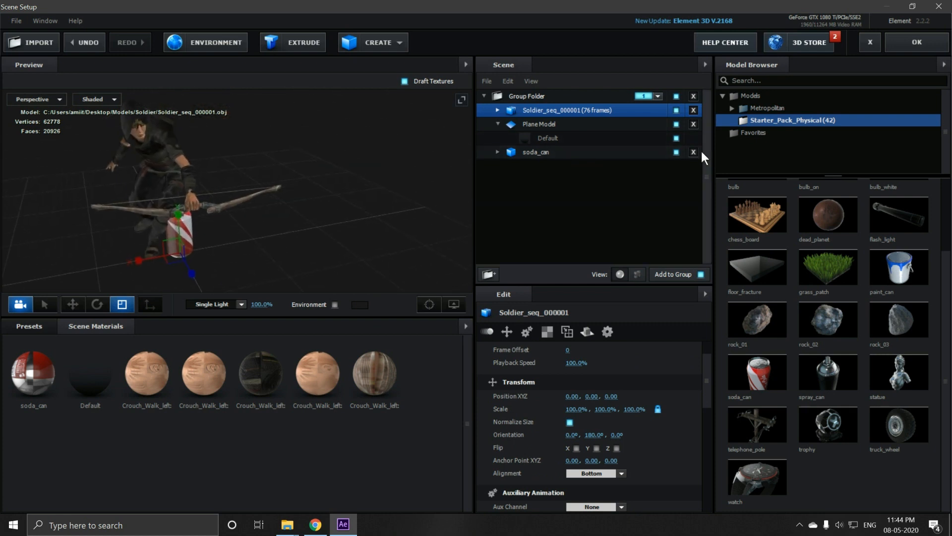
{"action": "left_click", "coordinate": [676, 152]}
{"action": "left_click_drag", "start_coordinate": [271, 238], "coordinate": [198, 241]}
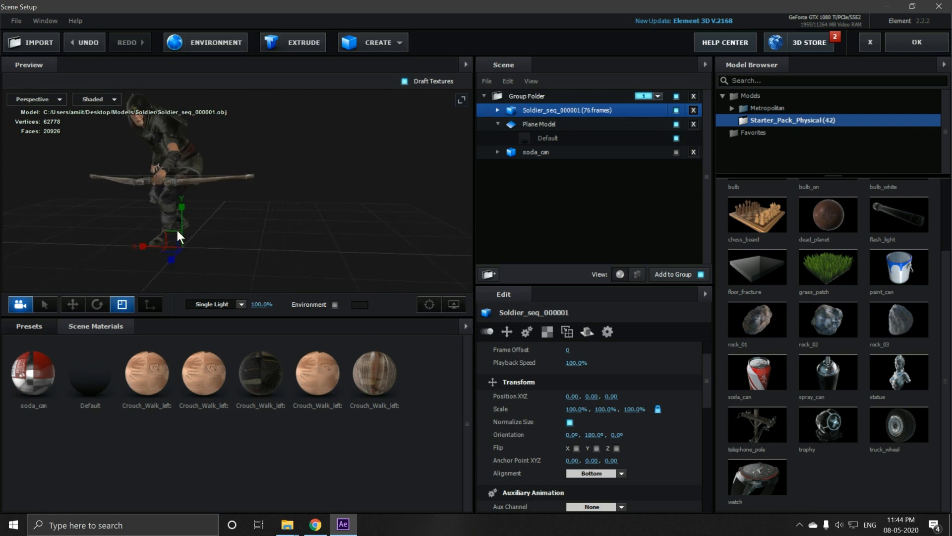
Move the soldier along X to a position of about -0.80 and apply the scene setup
{"action": "key", "text": "w"}
{"action": "left_click_drag", "start_coordinate": [226, 246], "coordinate": [159, 254]}
{"action": "left_click", "coordinate": [911, 45]}
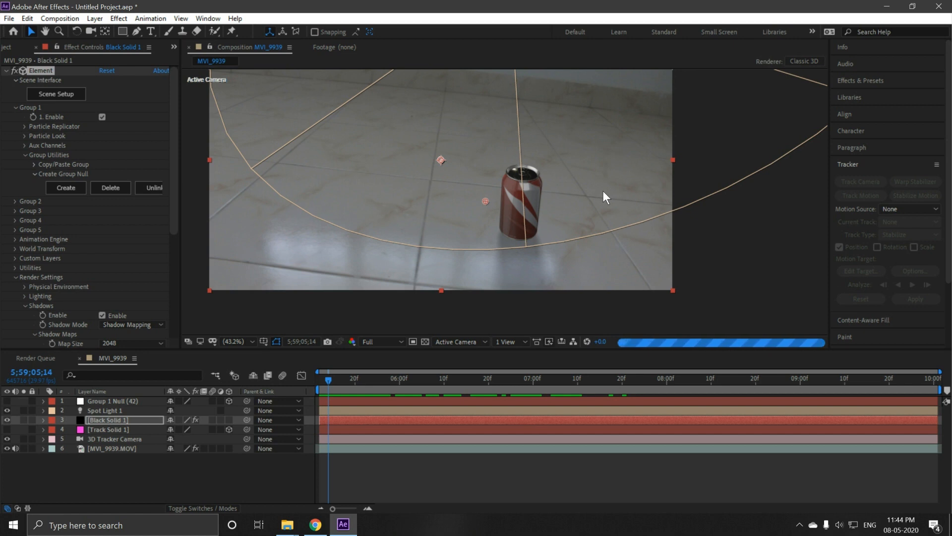
Set Group 1's Particle Size to 5.00 in the Particle Look settings
{"action": "left_click", "coordinate": [25, 135]}
{"action": "left_click", "coordinate": [107, 145]}
{"action": "type", "text": "5"}
{"action": "key", "text": "Return"}
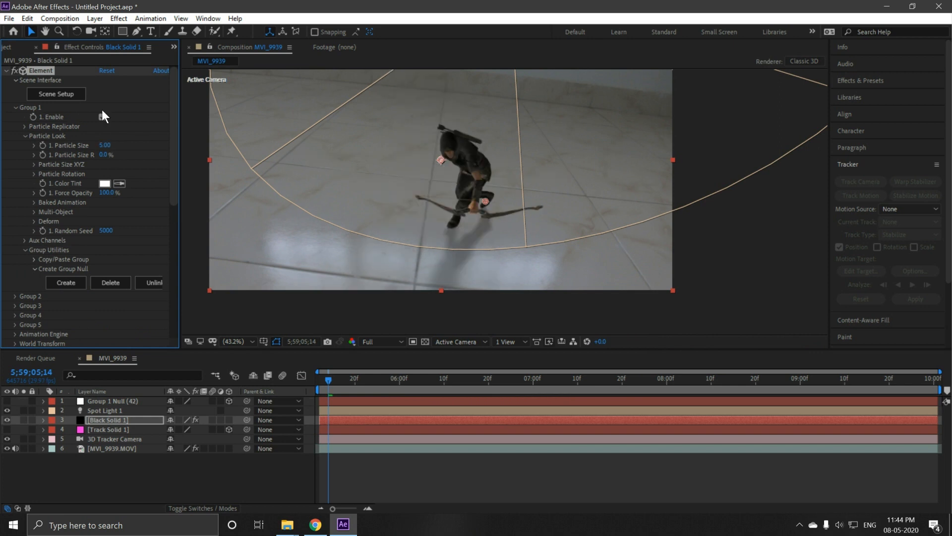
{"action": "left_click", "coordinate": [109, 146]}
{"action": "left_click_drag", "start_coordinate": [347, 164], "coordinate": [370, 193]}
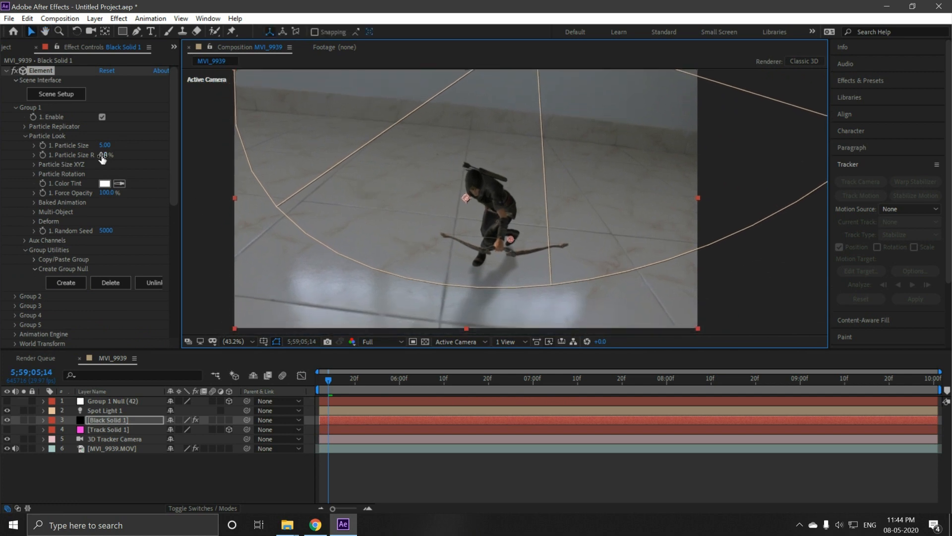
Shift Group 1's Particle Replicator to an X position of about 1049.2
{"action": "left_click", "coordinate": [23, 126]}
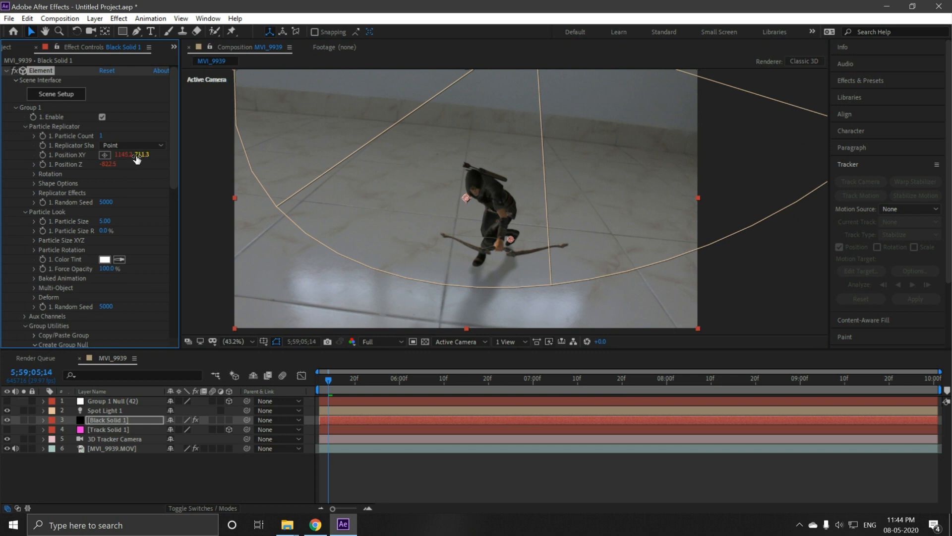
{"action": "left_click_drag", "start_coordinate": [124, 157], "coordinate": [71, 164]}
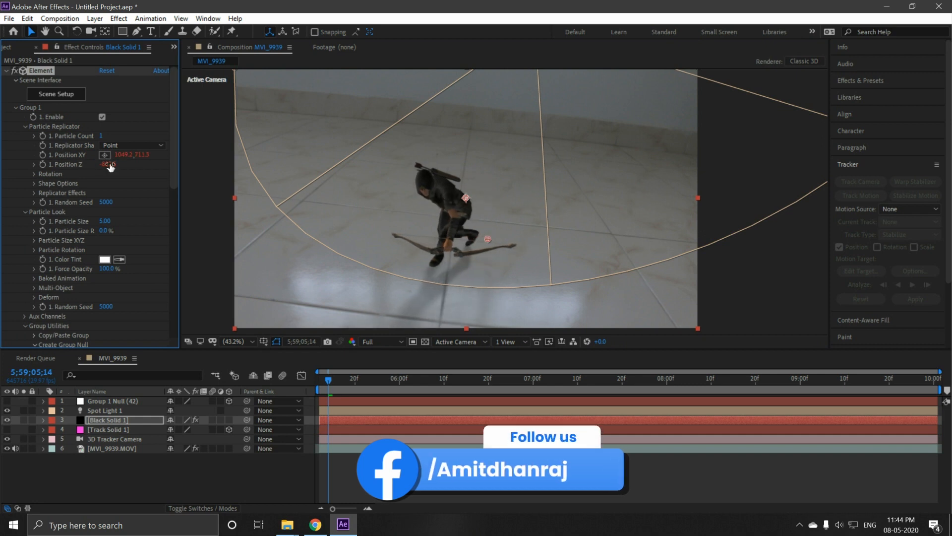
{"action": "left_click_drag", "start_coordinate": [148, 156], "coordinate": [143, 155]}
Reopen the Scene Setup, move the soldier along Z to about 1.31 and apply the change
{"action": "left_click", "coordinate": [65, 99]}
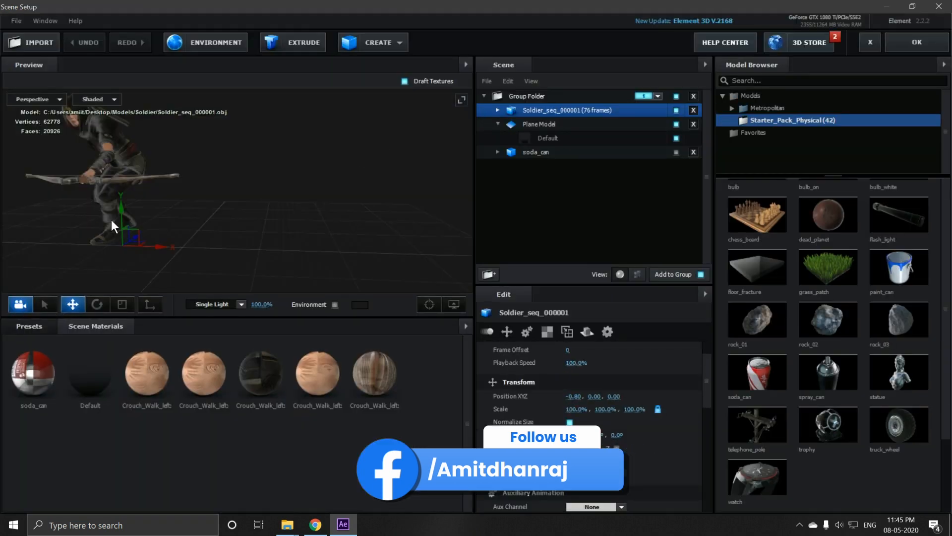
{"action": "left_click_drag", "start_coordinate": [192, 216], "coordinate": [295, 195]}
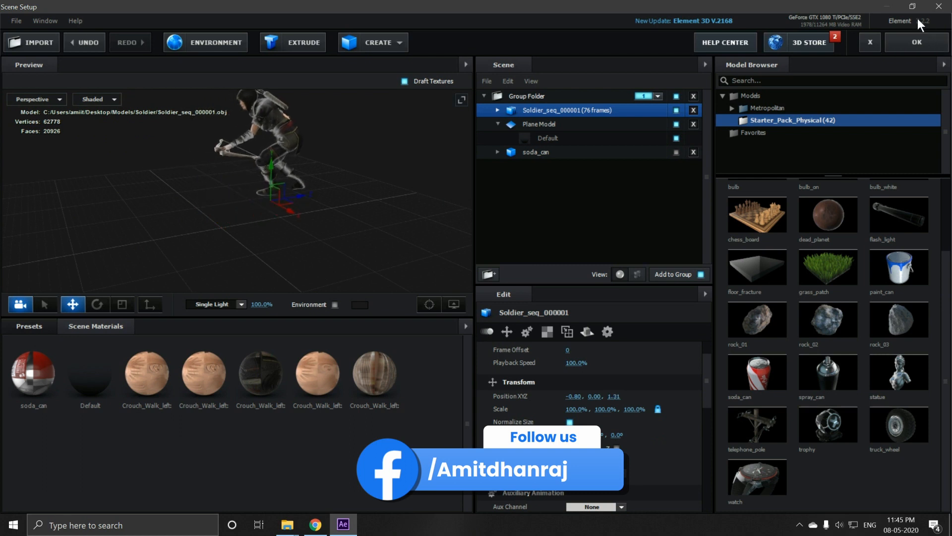
{"action": "left_click", "coordinate": [919, 36]}
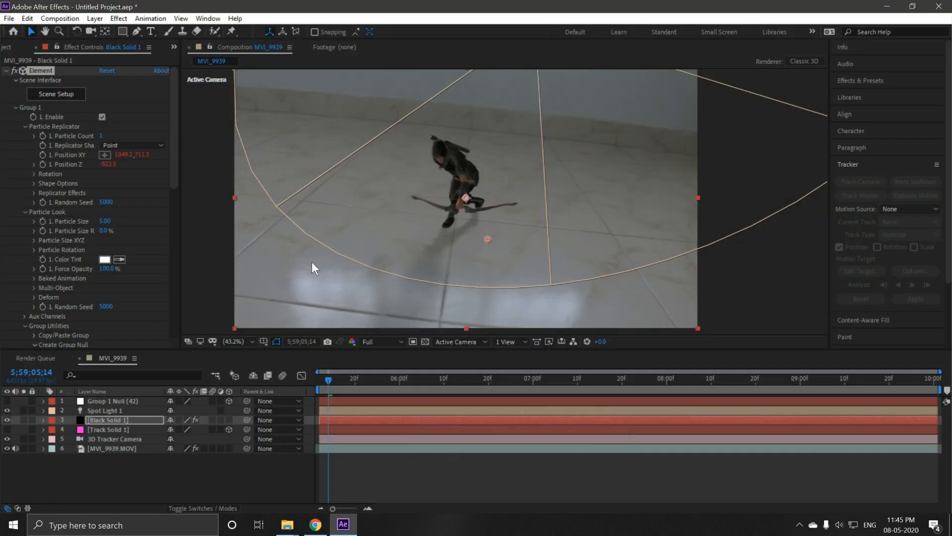
Scrub the timeline to 5;59;07;27, end the work area there and preview the composition from its start
{"action": "left_click_drag", "start_coordinate": [332, 377], "coordinate": [656, 398]}
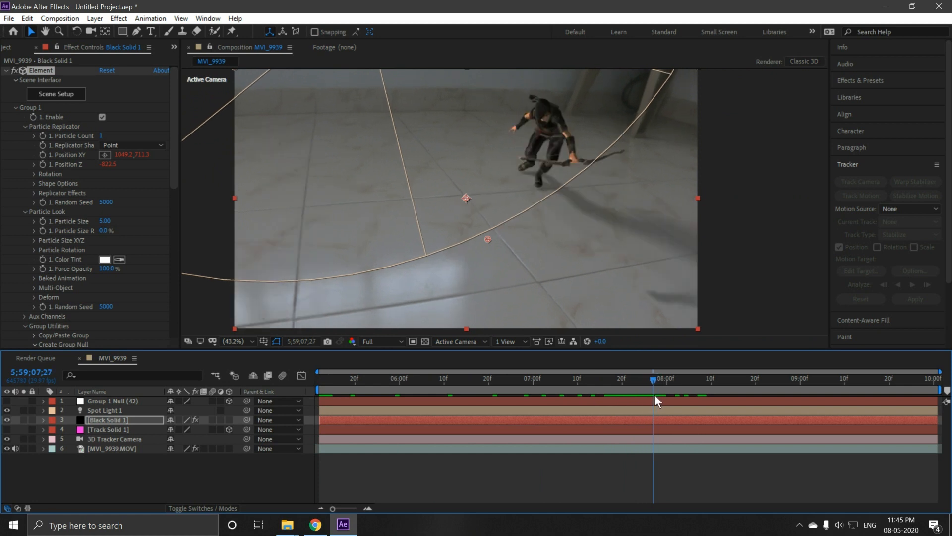
{"action": "left_click_drag", "start_coordinate": [941, 390], "coordinate": [290, 365]}
{"action": "key", "text": "space"}
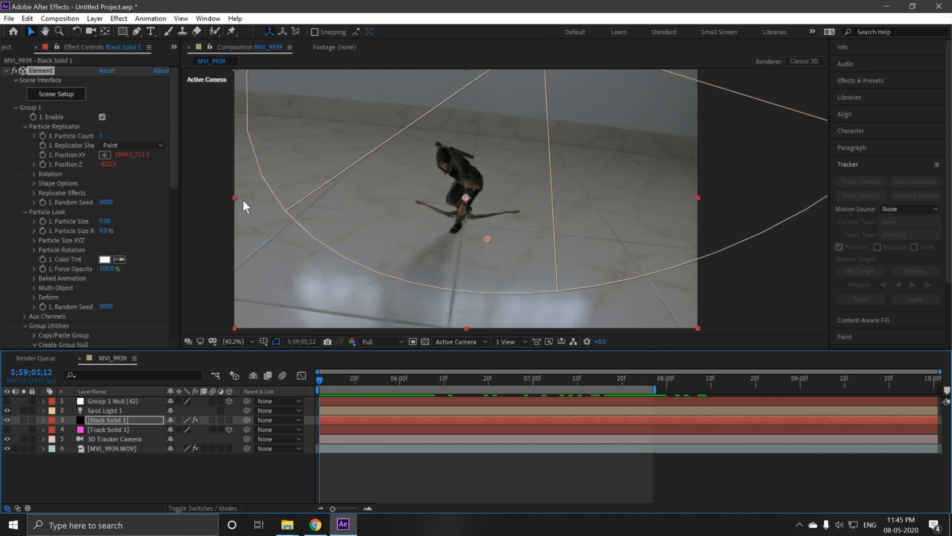
Preview the composition up to about 5;59;07;21 and enable Ambient Occlusion in Element's Render Settings
{"action": "key", "text": "space"}
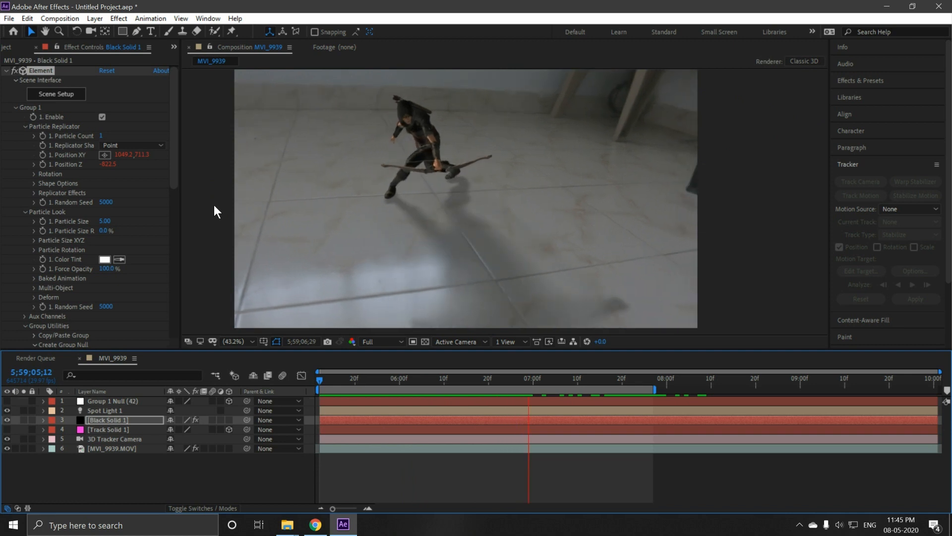
{"action": "key", "text": "space"}
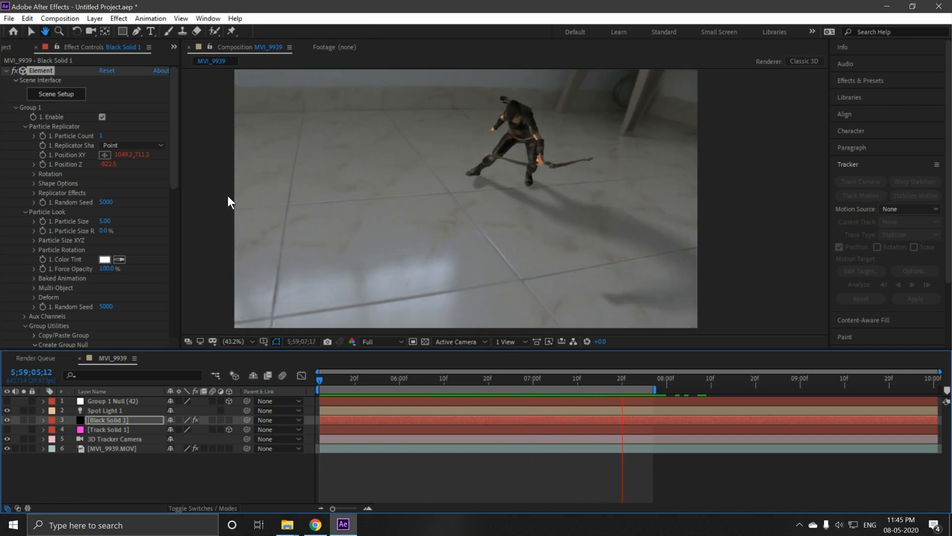
{"action": "left_click", "coordinate": [25, 126]}
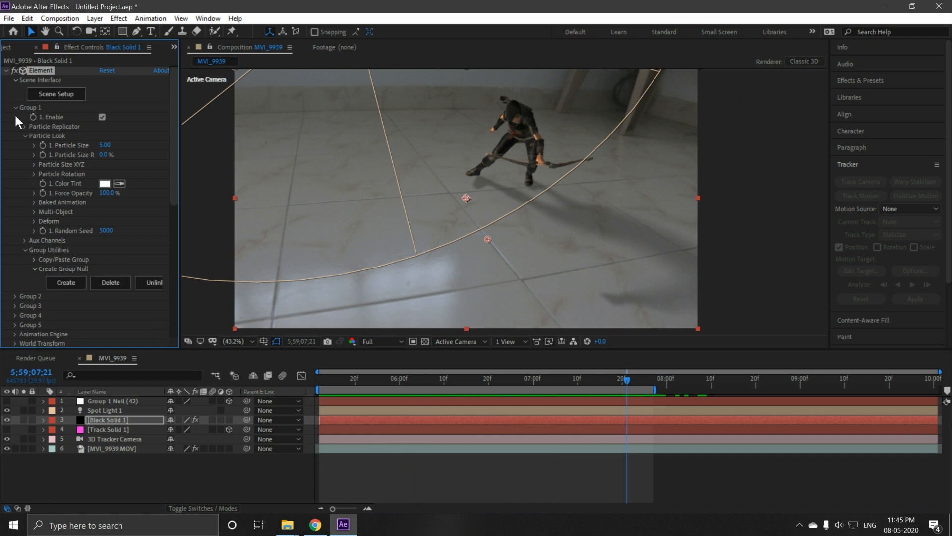
{"action": "left_click", "coordinate": [16, 108]}
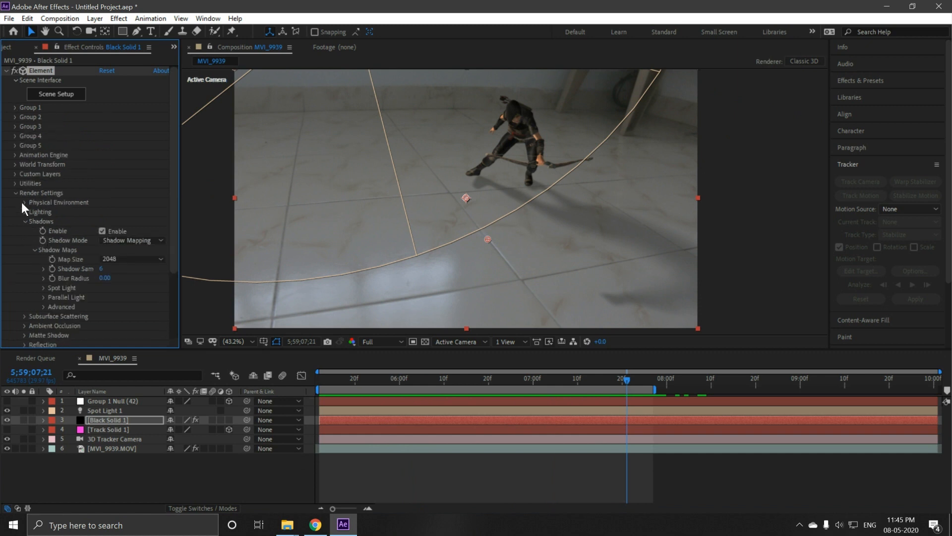
{"action": "left_click", "coordinate": [26, 221]}
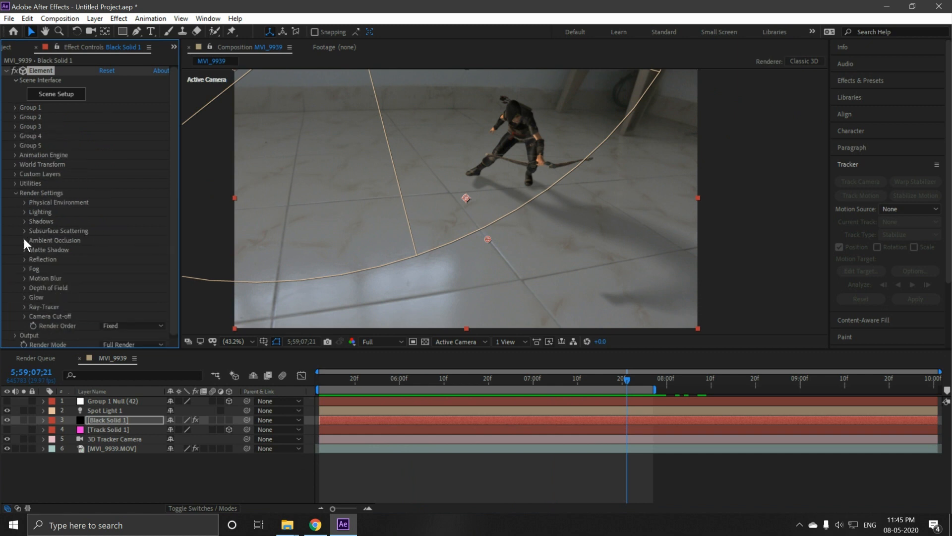
{"action": "left_click", "coordinate": [24, 240]}
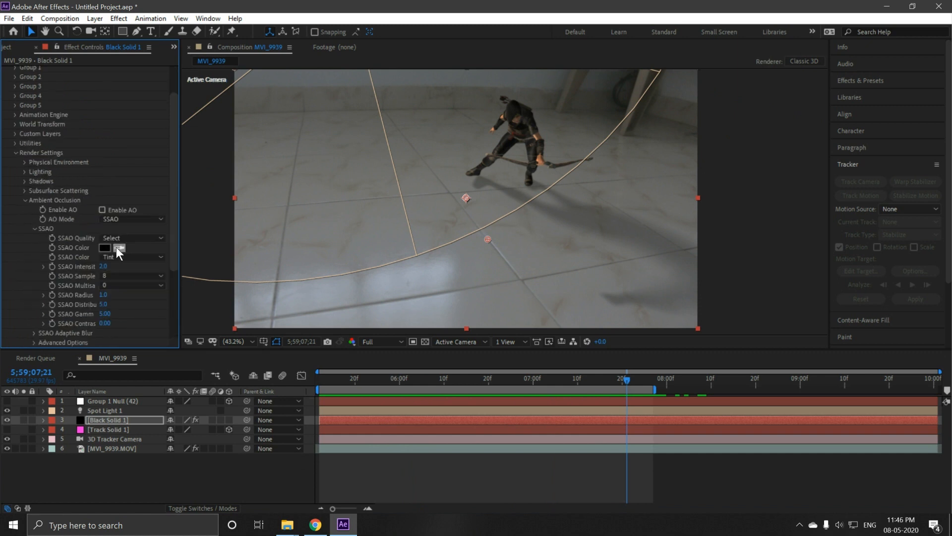
{"action": "left_click", "coordinate": [102, 210]}
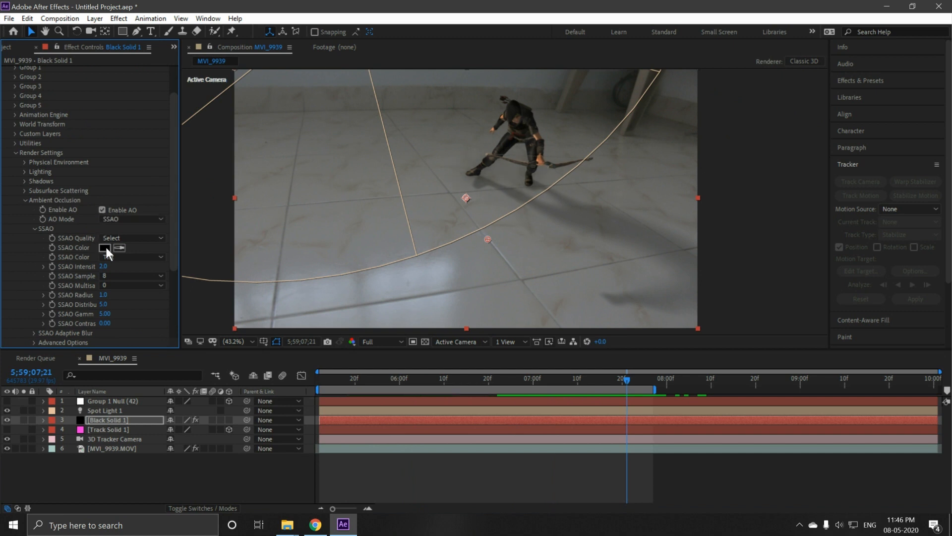
Set the SSAO intensity to 4.0 and the SSAO samples to 16
{"action": "left_click", "coordinate": [104, 267]}
{"action": "type", "text": "4"}
{"action": "key", "text": "Return"}
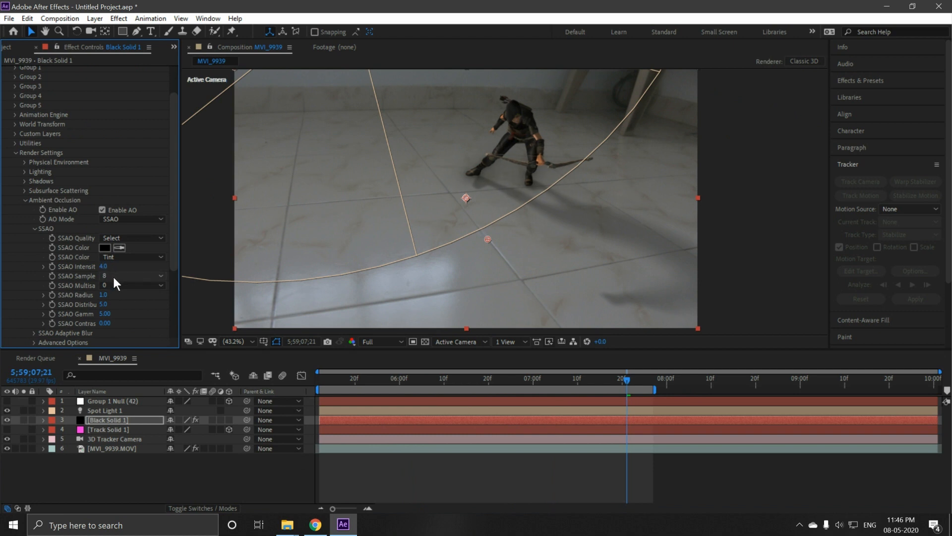
{"action": "left_click", "coordinate": [112, 275]}
{"action": "left_click", "coordinate": [123, 300]}
Change the SSAO intensity to 3.0 and raise the SSAO radius to about 3.9
{"action": "left_click", "coordinate": [104, 266]}
{"action": "type", "text": "3"}
{"action": "key", "text": "Return"}
{"action": "left_click", "coordinate": [119, 238]}
{"action": "left_click", "coordinate": [141, 231]}
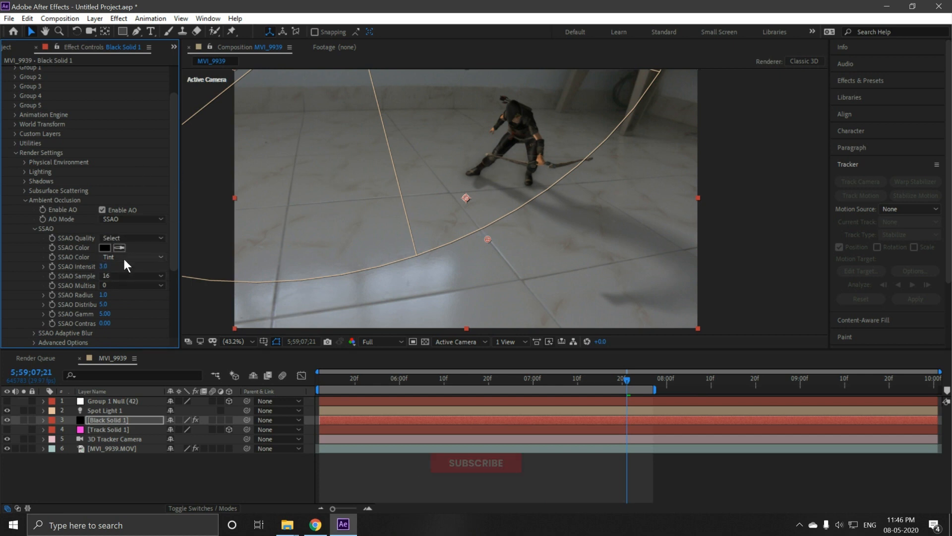
{"action": "left_click_drag", "start_coordinate": [105, 295], "coordinate": [119, 294]}
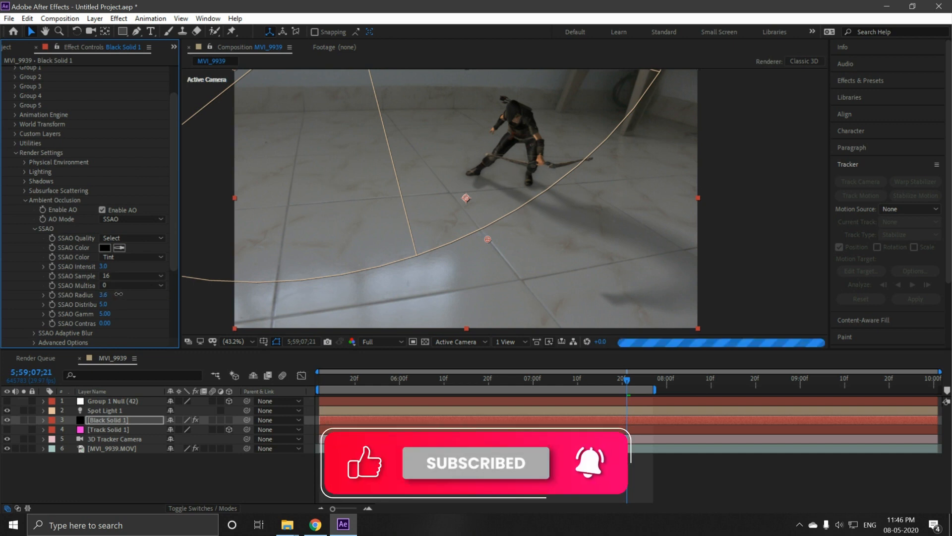
Switch Element's Ambient Occlusion off and back on to compare its effect on the soldier
{"action": "scroll", "coordinate": [16, 153], "scroll_direction": "up", "scroll_amount": 2}
{"action": "left_click", "coordinate": [15, 193]}
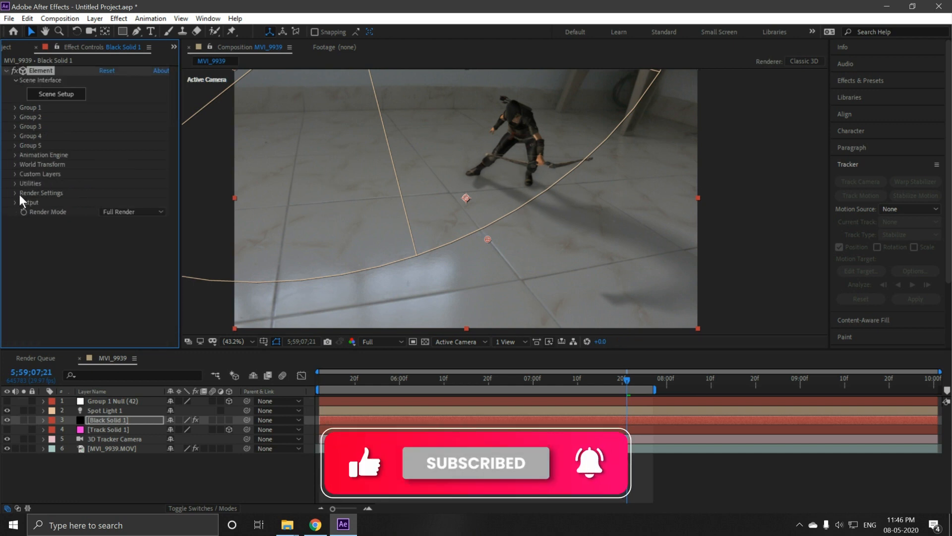
{"action": "left_click", "coordinate": [16, 193]}
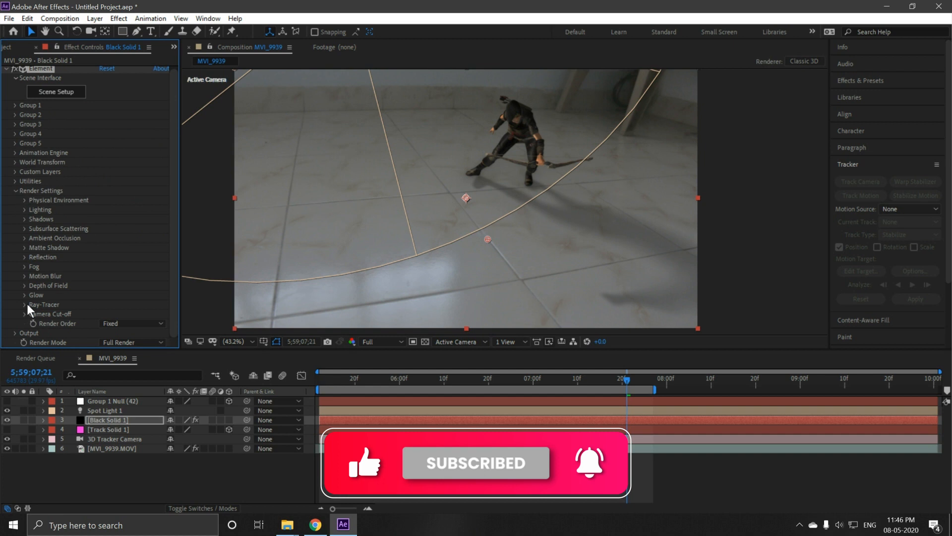
{"action": "left_click", "coordinate": [25, 238]}
{"action": "scroll", "coordinate": [87, 245], "scroll_direction": "down", "scroll_amount": 1}
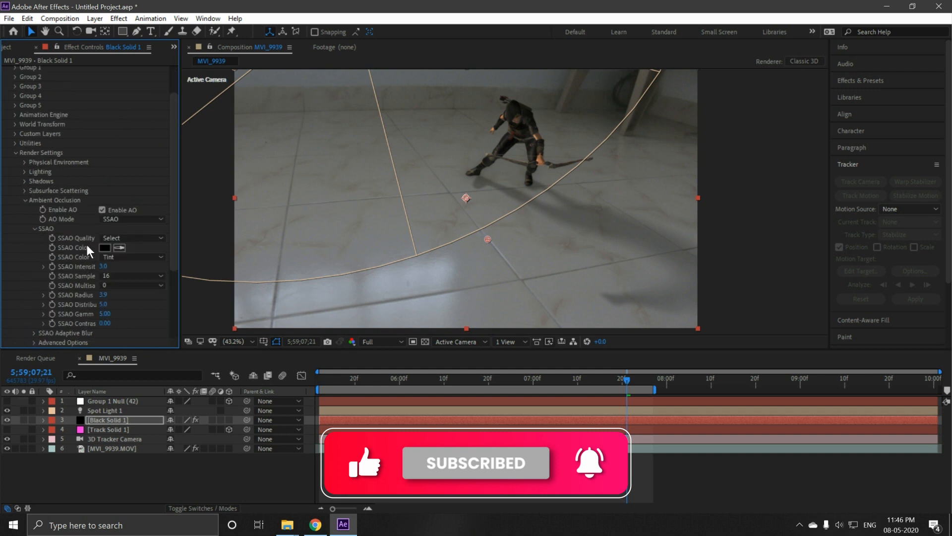
{"action": "left_click", "coordinate": [102, 209]}
{"action": "left_click", "coordinate": [102, 210]}
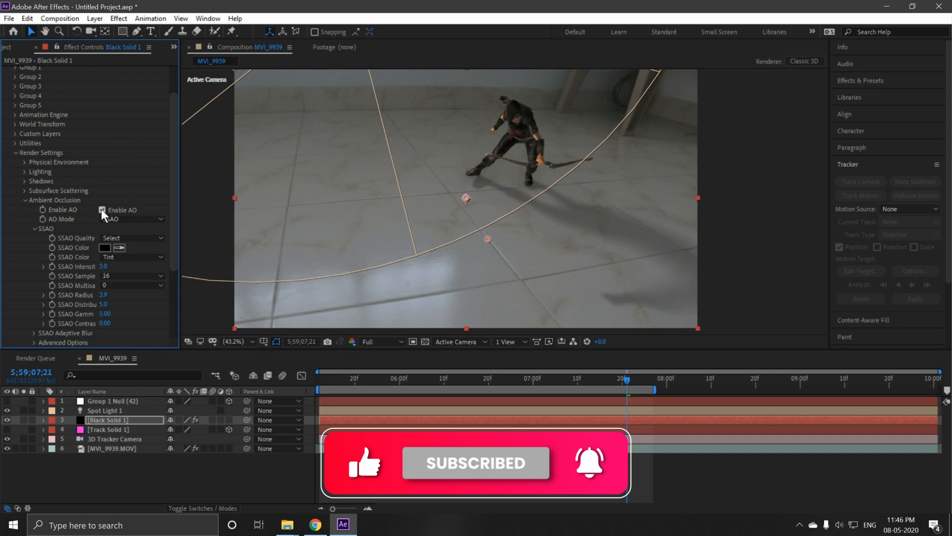
Collapse the Element settings, return to the start of the timeline and preview the finished soldier composite
{"action": "left_click", "coordinate": [26, 201]}
{"action": "scroll", "coordinate": [14, 172], "scroll_direction": "up", "scroll_amount": 1}
{"action": "left_click", "coordinate": [15, 193]}
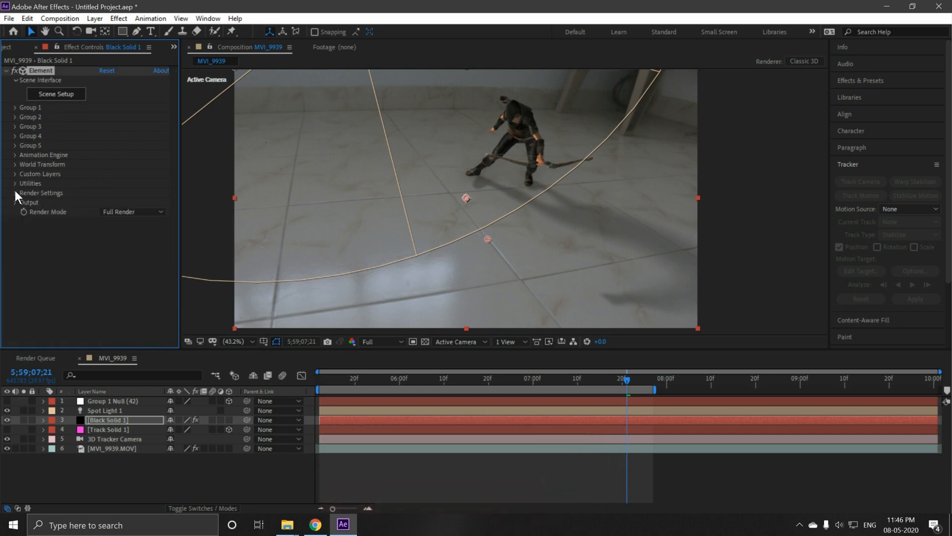
{"action": "left_click", "coordinate": [6, 70]}
{"action": "left_click", "coordinate": [329, 374]}
{"action": "left_click_drag", "start_coordinate": [324, 383], "coordinate": [296, 383]}
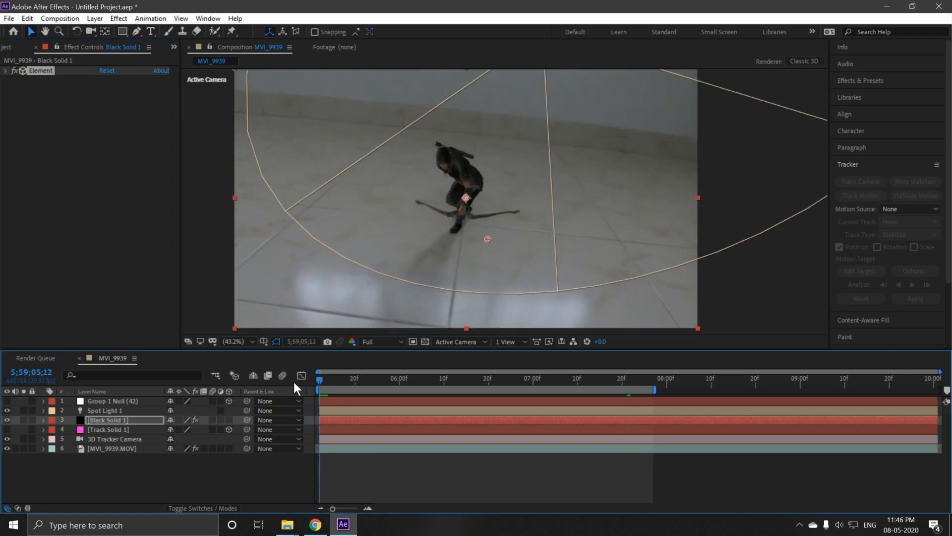
{"action": "key", "text": "space"}
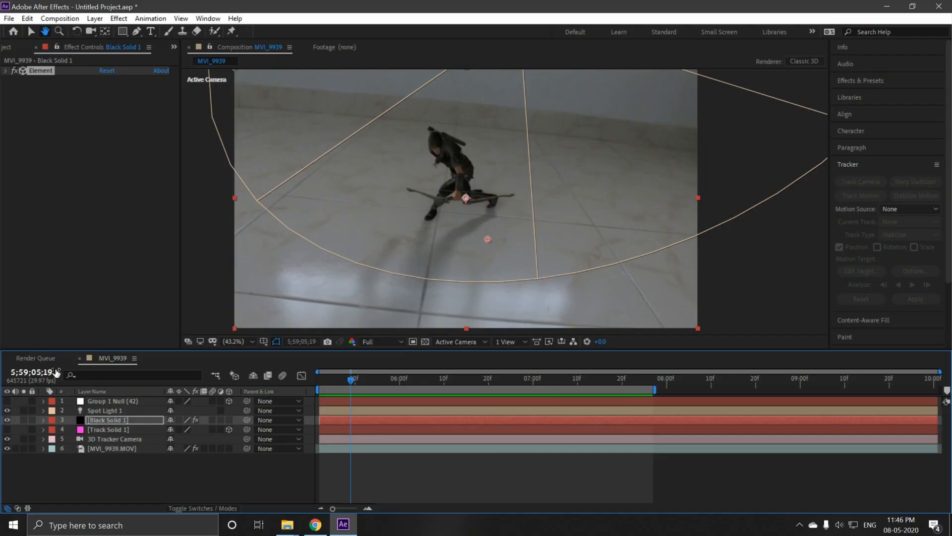
Create a new composition from the MVI_9940.MOV footage and run 3D camera tracking on it
{"action": "key", "text": "v"}
{"action": "left_click", "coordinate": [63, 46]}
{"action": "left_click", "coordinate": [7, 47]}
{"action": "left_click_drag", "start_coordinate": [33, 164], "coordinate": [35, 343]}
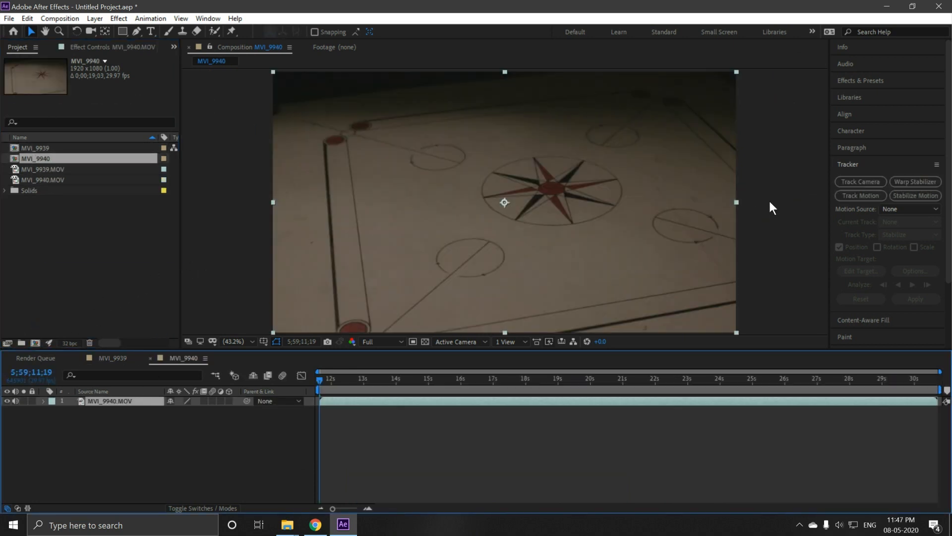
{"action": "left_click", "coordinate": [867, 182]}
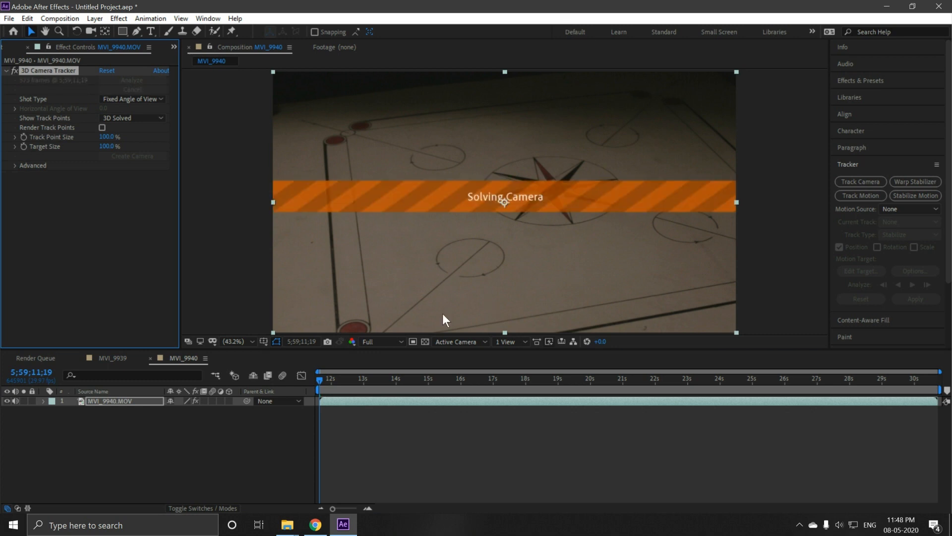
At 5;59;13;14, select four track points around the board's central star and create a solid and camera from them
{"action": "left_click_drag", "start_coordinate": [350, 380], "coordinate": [380, 385]}
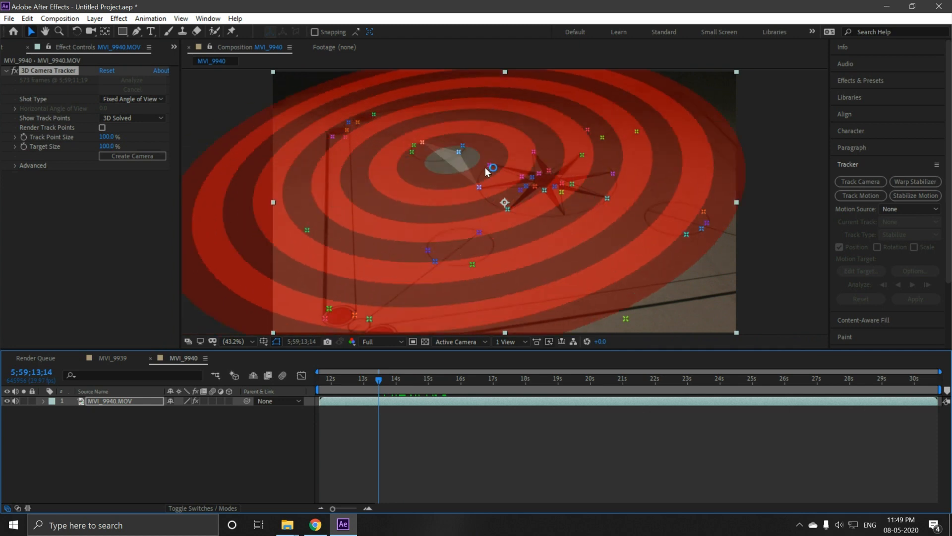
{"action": "left_click", "coordinate": [490, 166]}
{"action": "left_click", "coordinate": [506, 208], "text": "shift"}
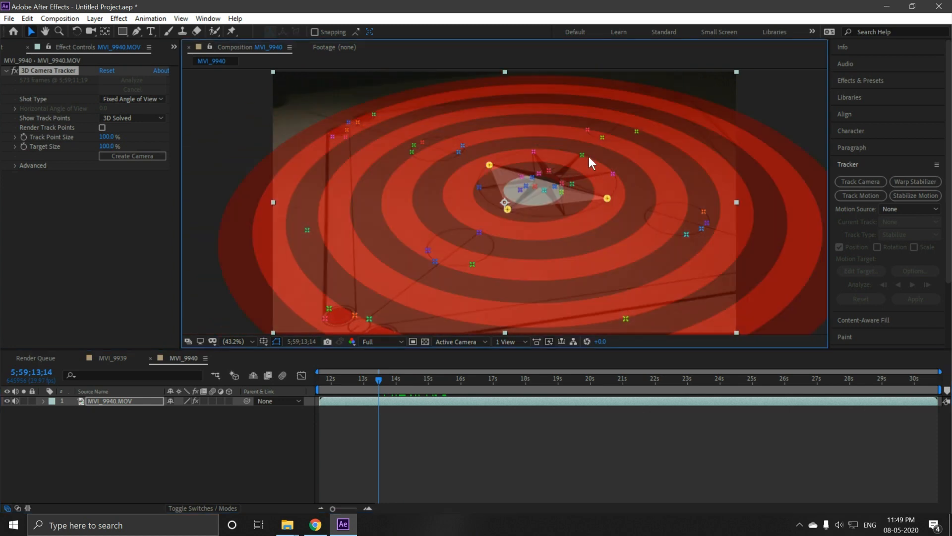
{"action": "left_click", "coordinate": [583, 155], "text": "shift"}
{"action": "right_click", "coordinate": [565, 172]}
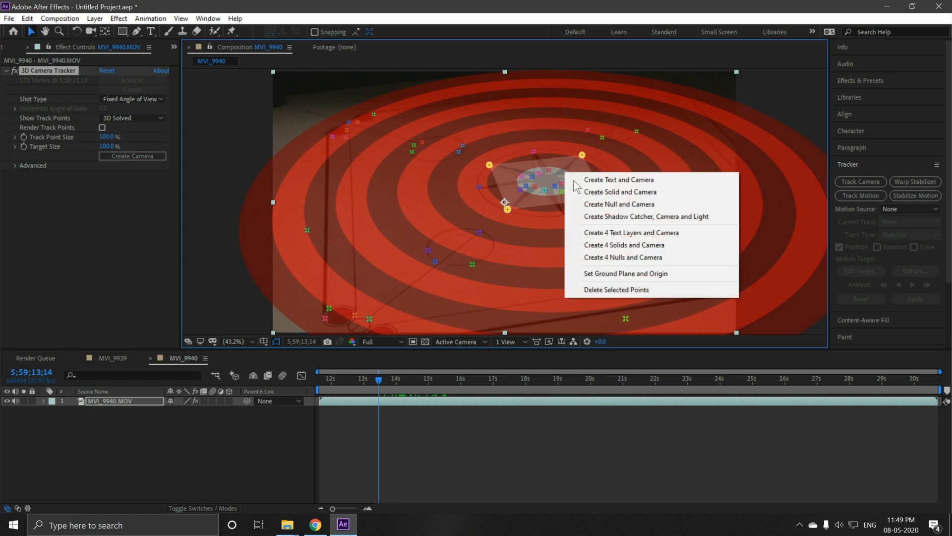
{"action": "left_click", "coordinate": [615, 191]}
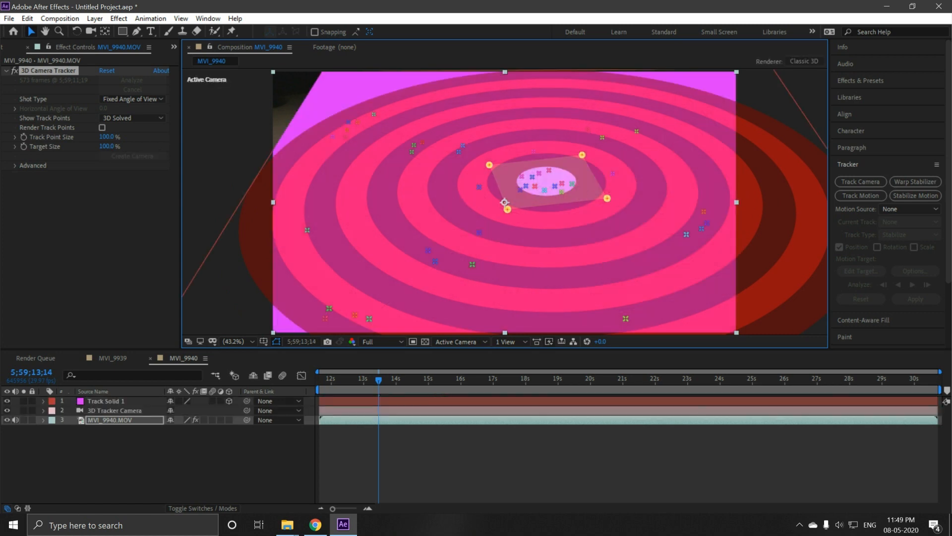
Scale Track Solid 1 to 16%, adjust its rotation about the Z axis and preview how it sticks to the board
{"action": "left_click", "coordinate": [111, 399]}
{"action": "key", "text": "s"}
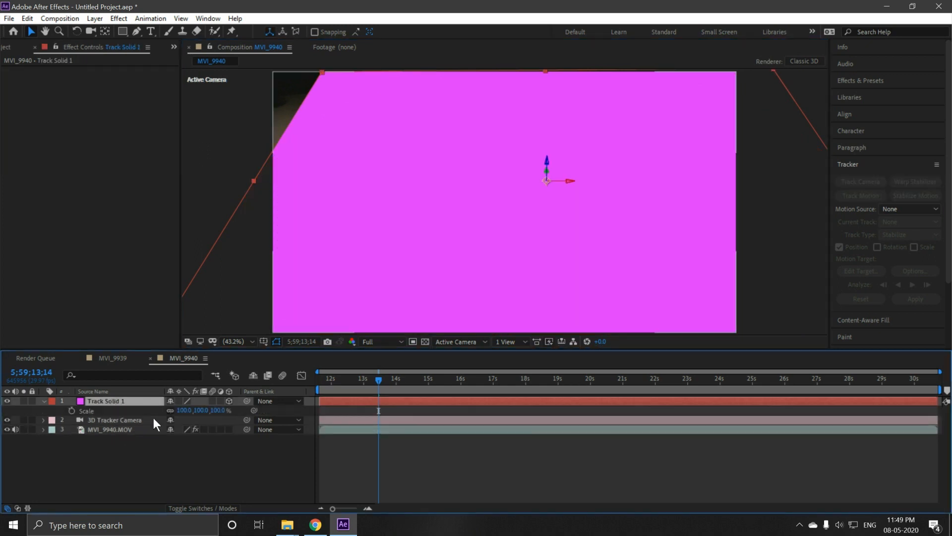
{"action": "left_click_drag", "start_coordinate": [186, 411], "coordinate": [142, 414]}
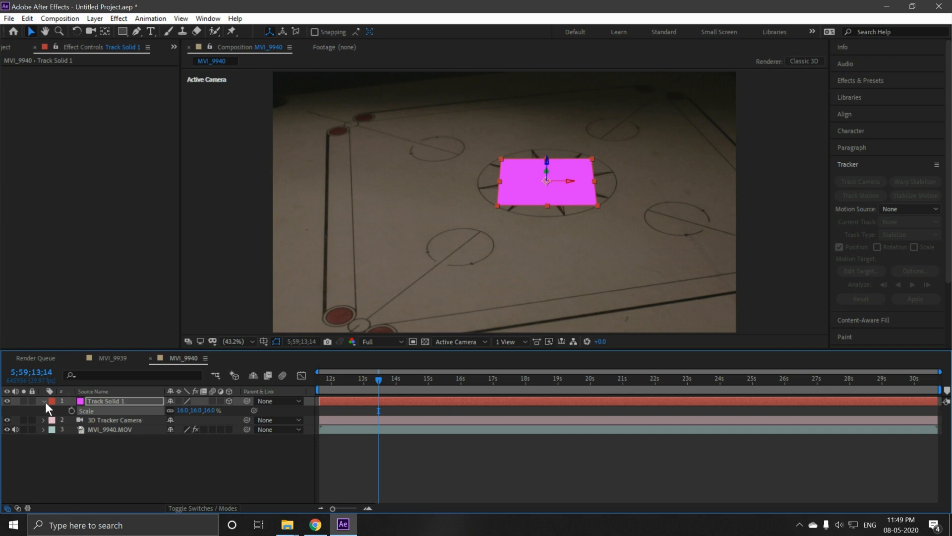
{"action": "left_click", "coordinate": [75, 32]}
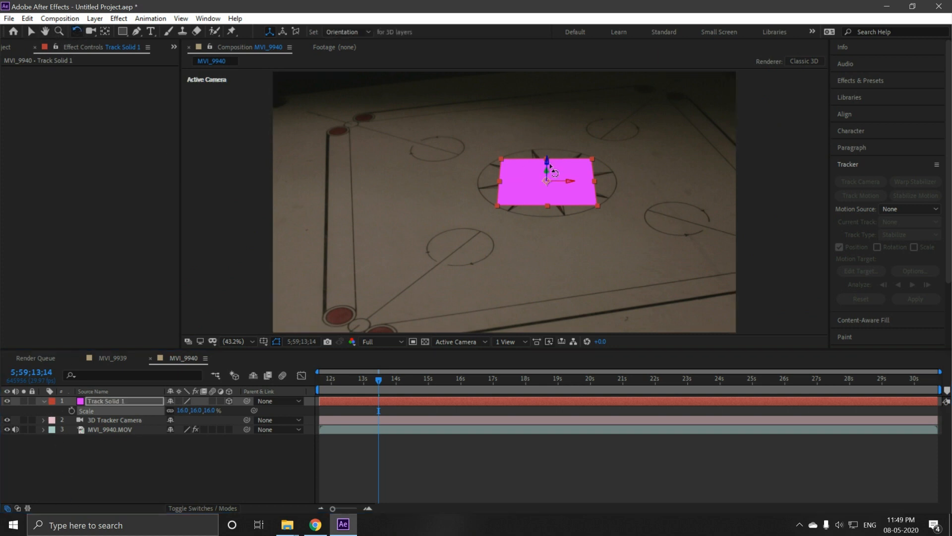
{"action": "left_click_drag", "start_coordinate": [547, 160], "coordinate": [550, 161]}
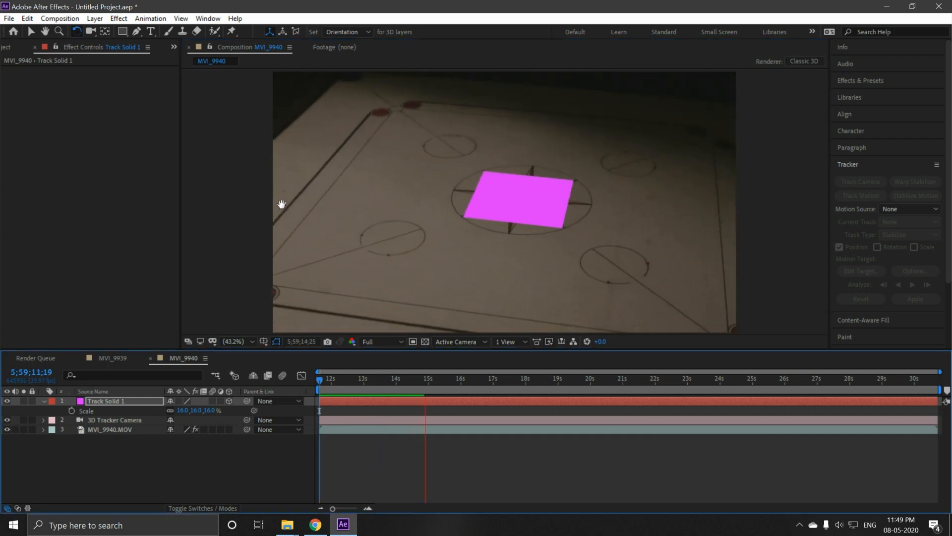
{"action": "key", "text": "space"}
{"action": "left_click", "coordinate": [44, 401]}
Create a new 1920 x 1080 black solid named E3d_practice
{"action": "right_click", "coordinate": [104, 453]}
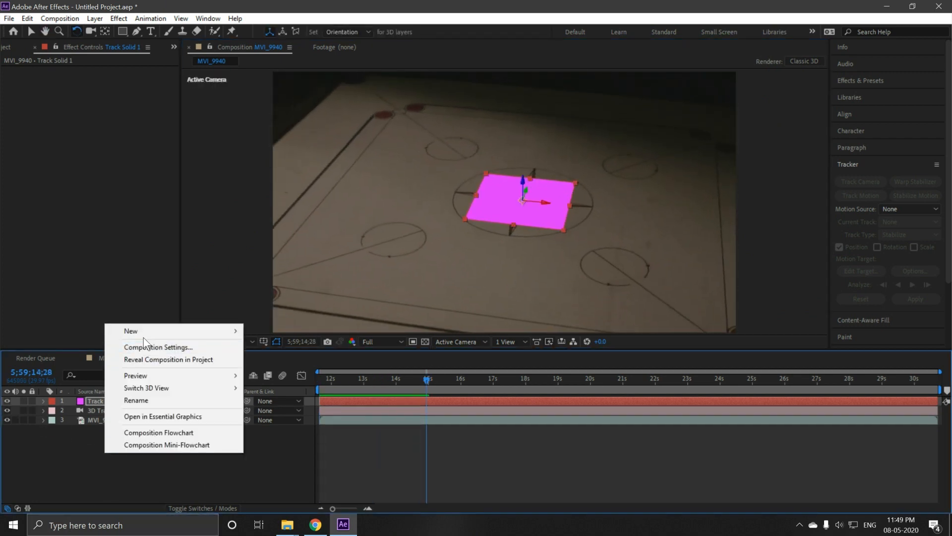
{"action": "mouse_move", "coordinate": [144, 331]}
{"action": "left_click", "coordinate": [272, 363]}
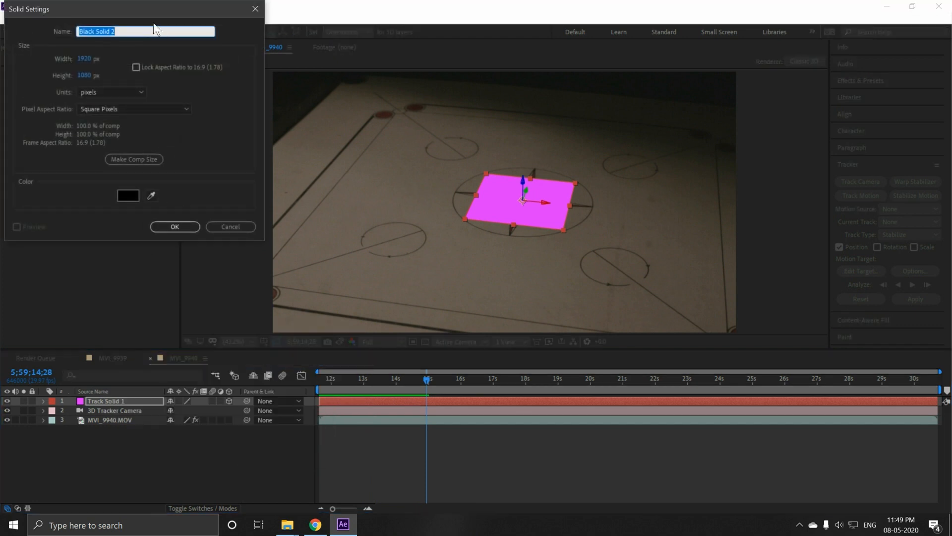
{"action": "type", "text": "E"}
{"action": "type", "text": "3d_practice"}
{"action": "key", "text": "Return"}
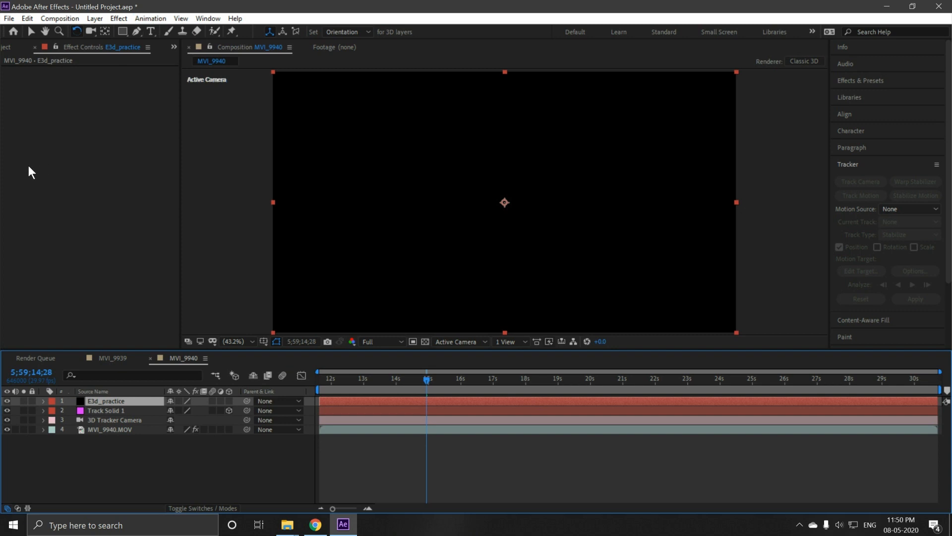
Apply the Video Copilot Element effect to the E3d_practice layer and open its Scene Setup
{"action": "right_click", "coordinate": [120, 400]}
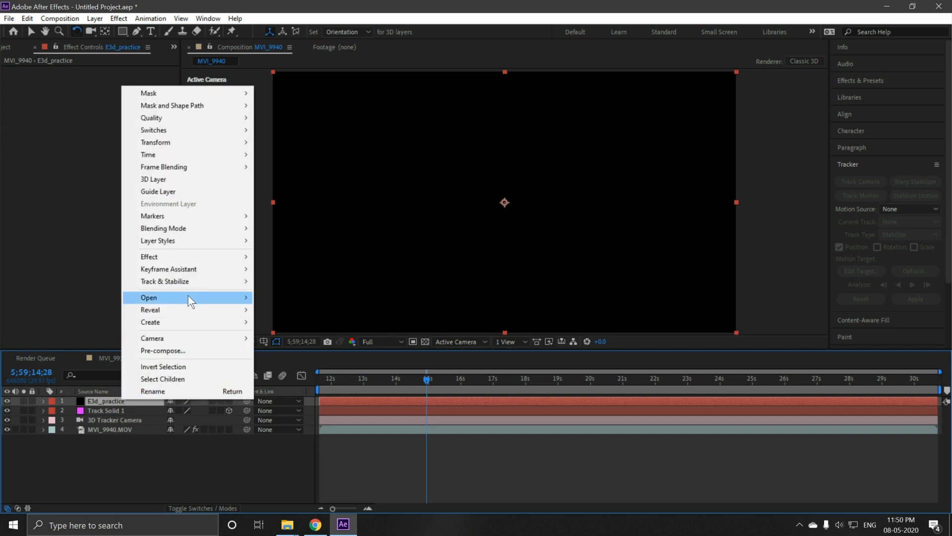
{"action": "mouse_move", "coordinate": [169, 255]}
{"action": "mouse_move", "coordinate": [426, 90]}
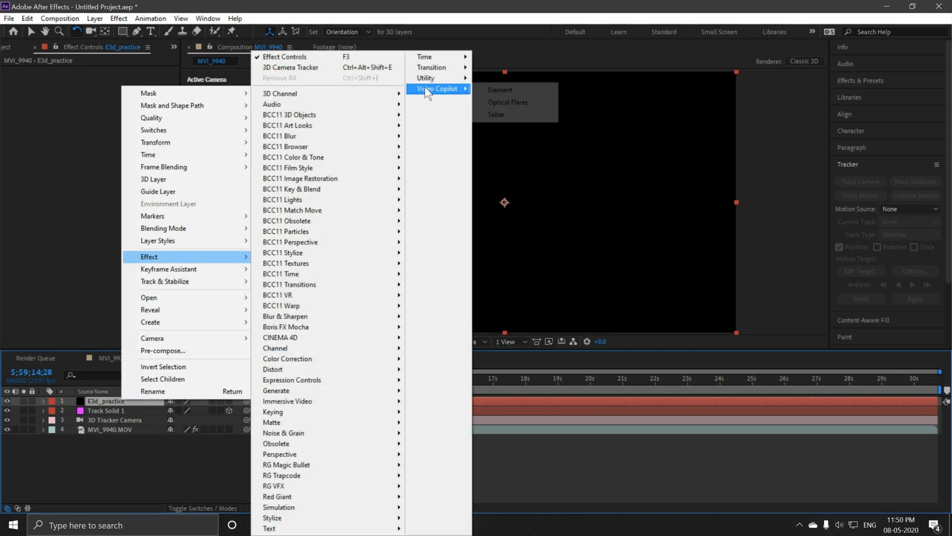
{"action": "left_click", "coordinate": [528, 88]}
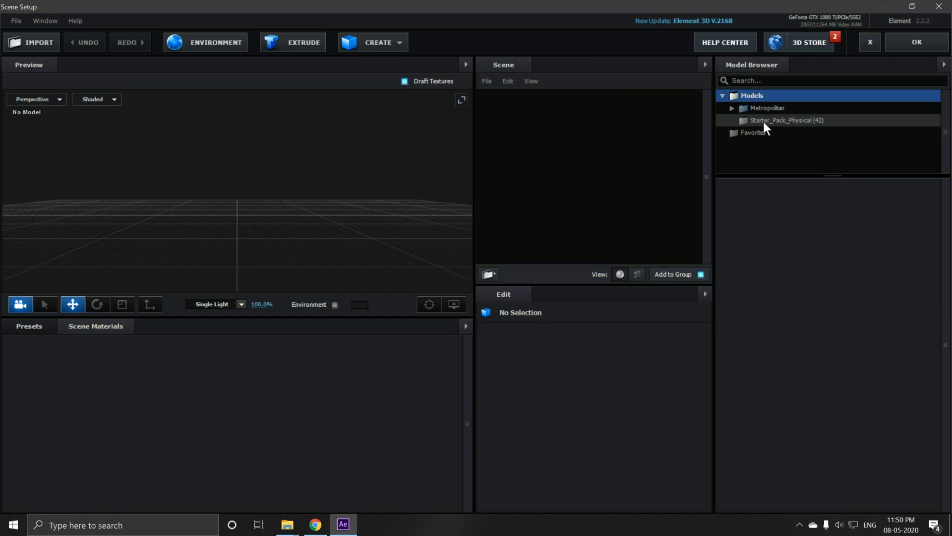
Add the building_02_night model from the Metropolitan collection to the scene and accept the scene setup
{"action": "left_click", "coordinate": [763, 121]}
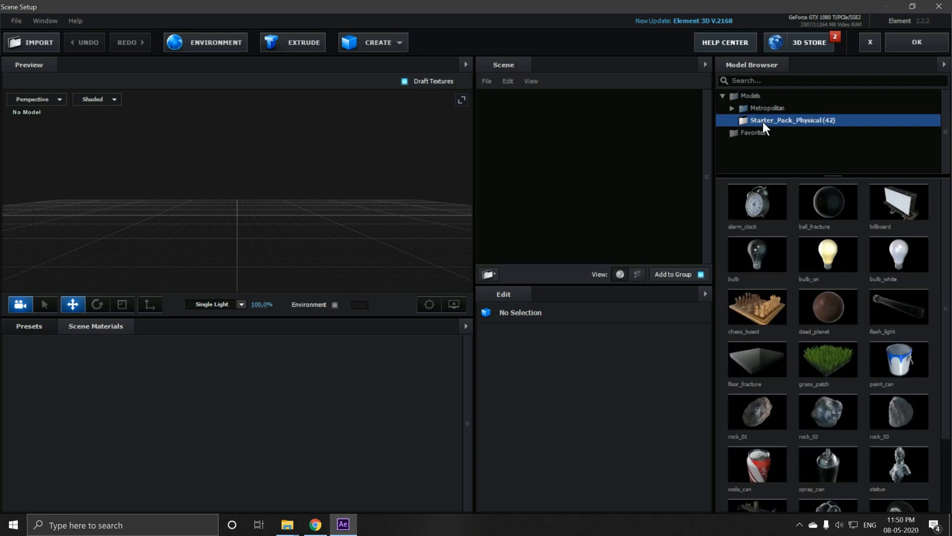
{"action": "double_click", "coordinate": [752, 106]}
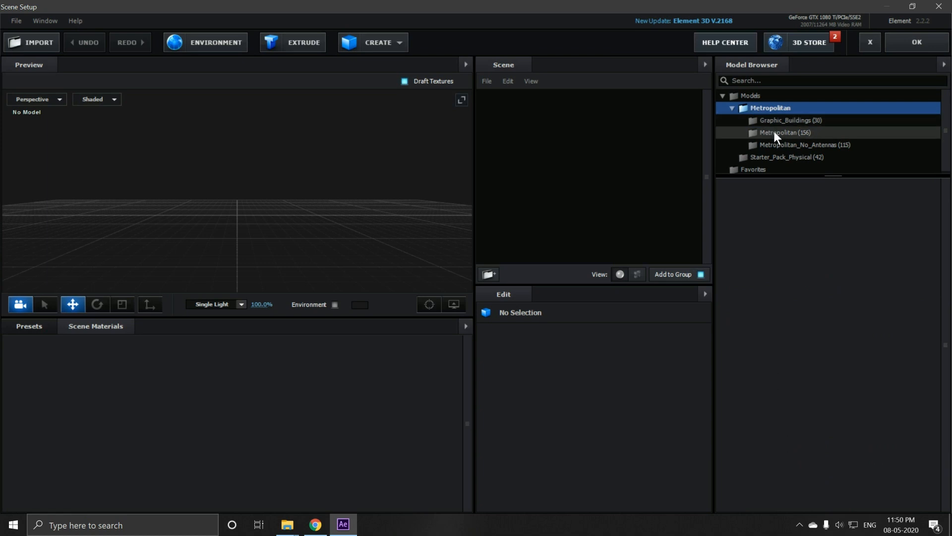
{"action": "left_click", "coordinate": [773, 132]}
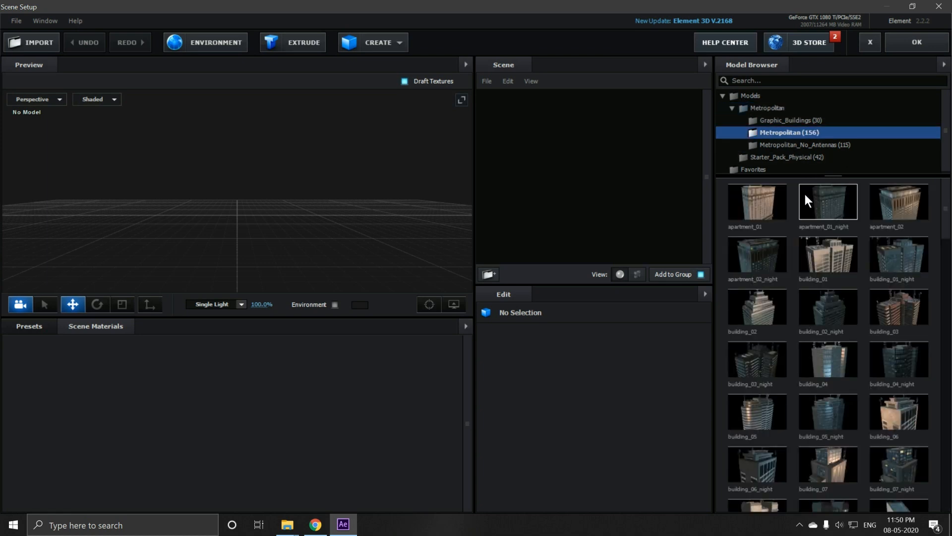
{"action": "left_click", "coordinate": [825, 307]}
{"action": "left_click_drag", "start_coordinate": [271, 237], "coordinate": [274, 268]}
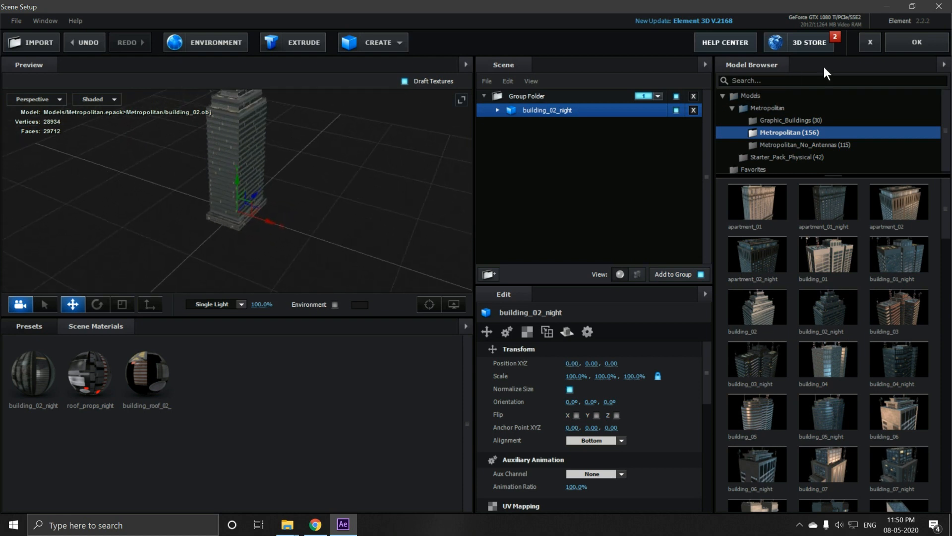
{"action": "left_click", "coordinate": [921, 46]}
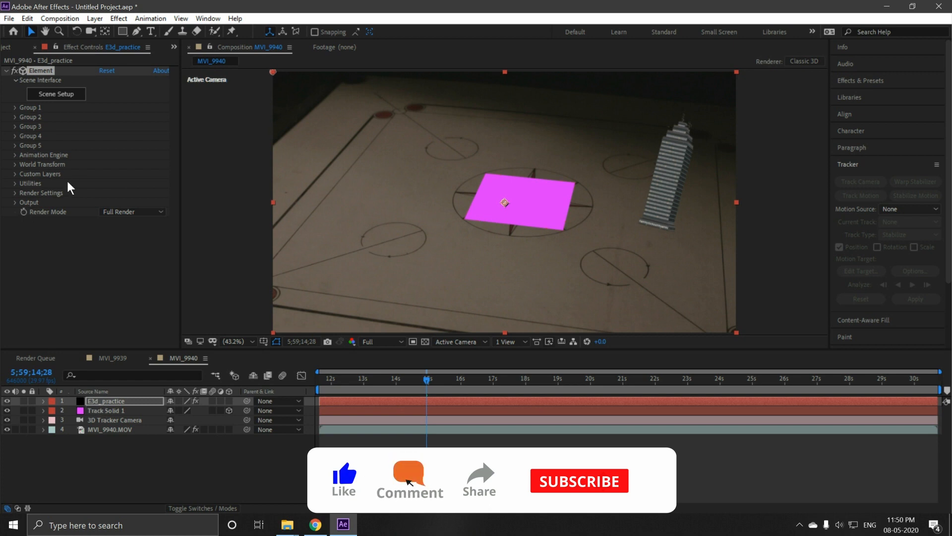
Create a group null for Group 1 of the Element effect
{"action": "left_click", "coordinate": [16, 107]}
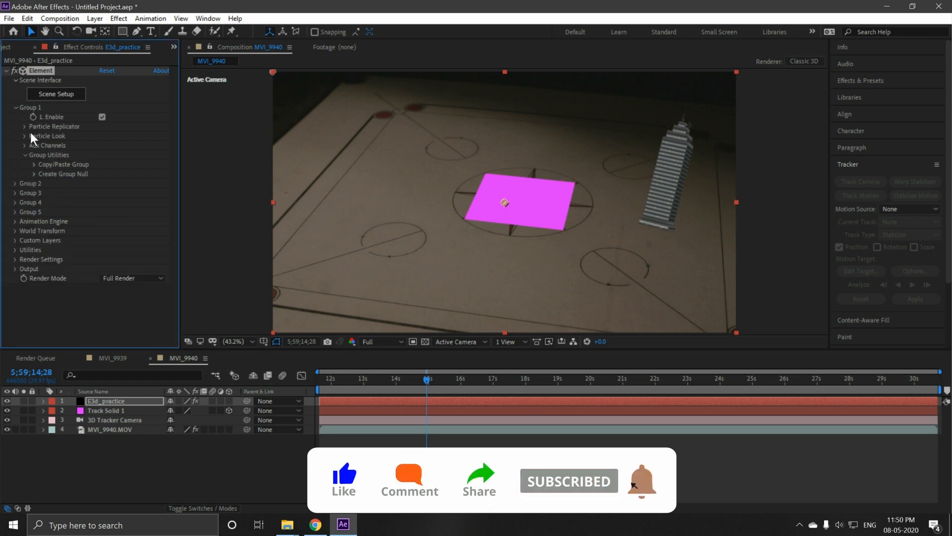
{"action": "left_click", "coordinate": [34, 174]}
{"action": "left_click", "coordinate": [68, 189]}
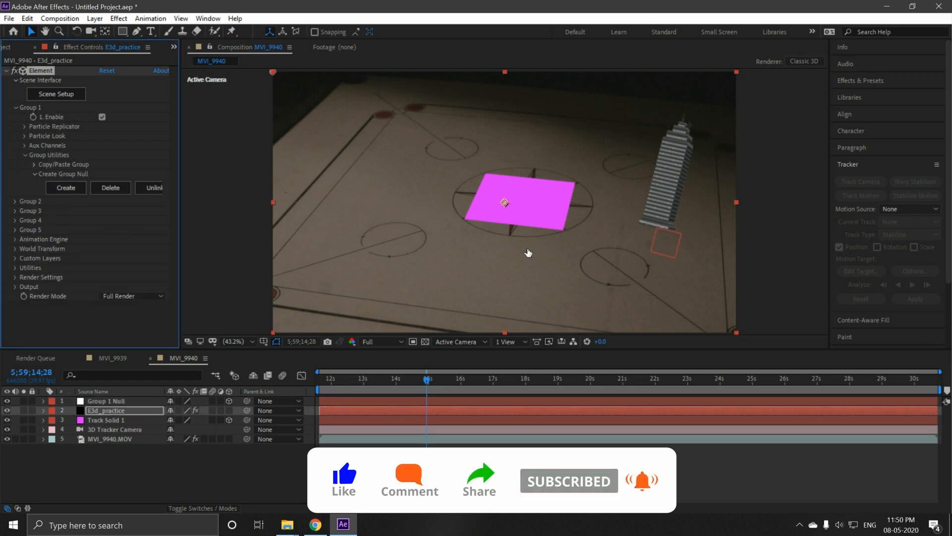
At 5;59;11;19, copy Track Solid 1's position to Group 1 Null so the building moves onto the solid
{"action": "left_click", "coordinate": [110, 420]}
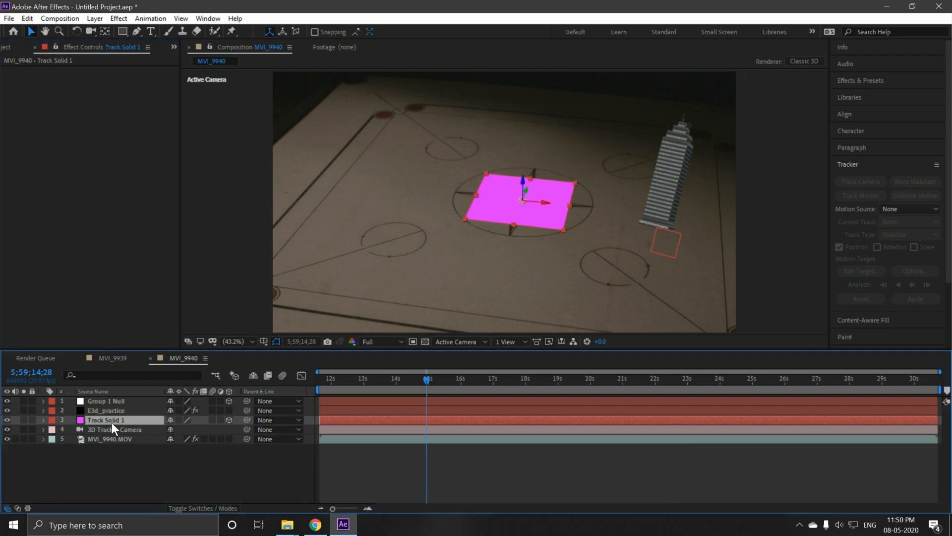
{"action": "left_click_drag", "start_coordinate": [368, 383], "coordinate": [267, 385]}
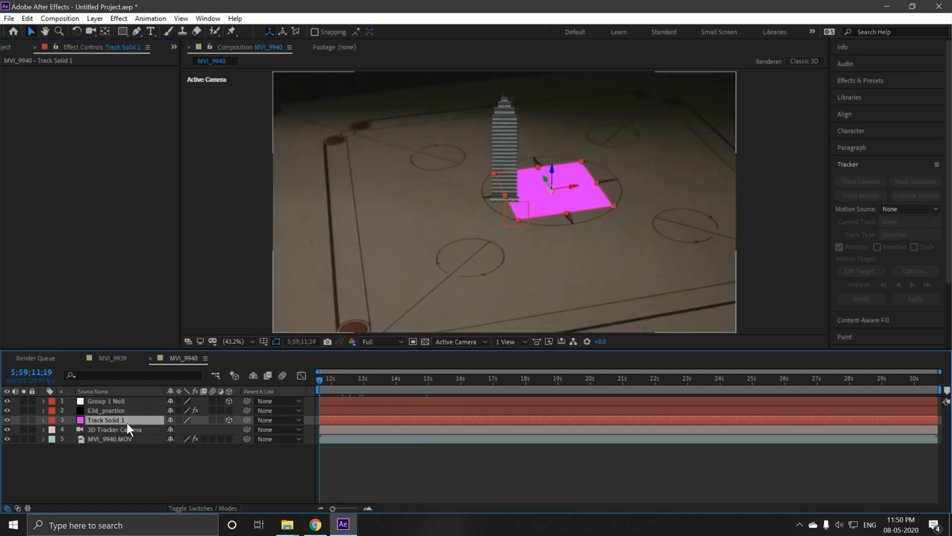
{"action": "key", "text": "p"}
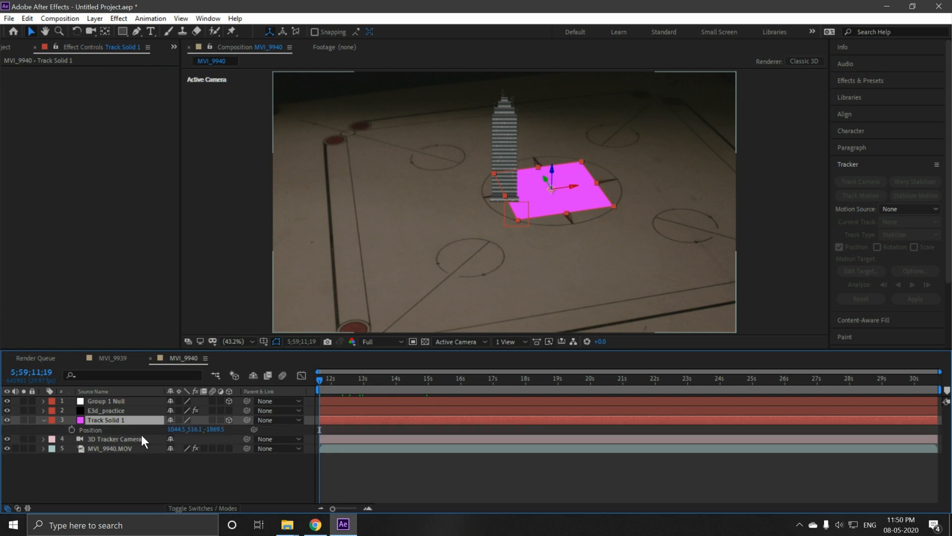
{"action": "left_click", "coordinate": [104, 401]}
{"action": "left_click", "coordinate": [43, 400]}
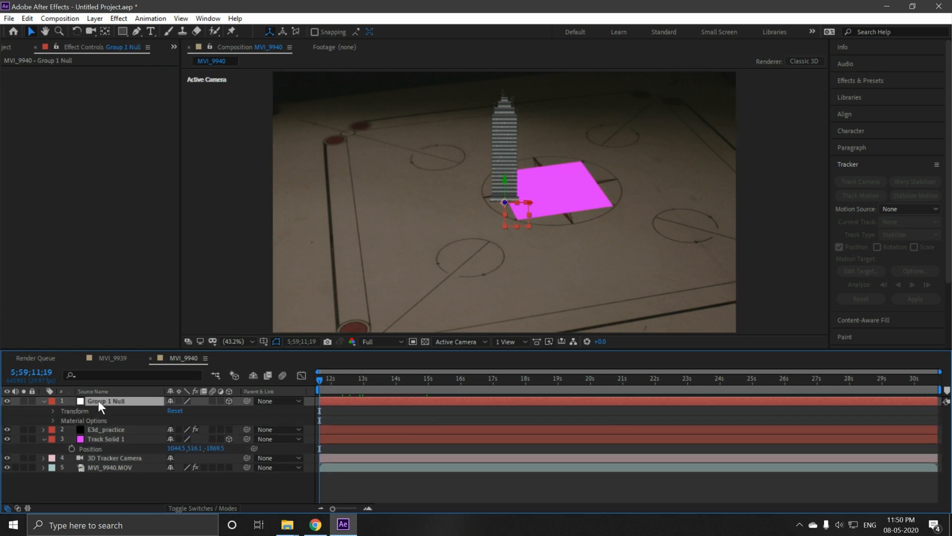
{"action": "key", "text": "p"}
{"action": "left_click", "coordinate": [82, 409]}
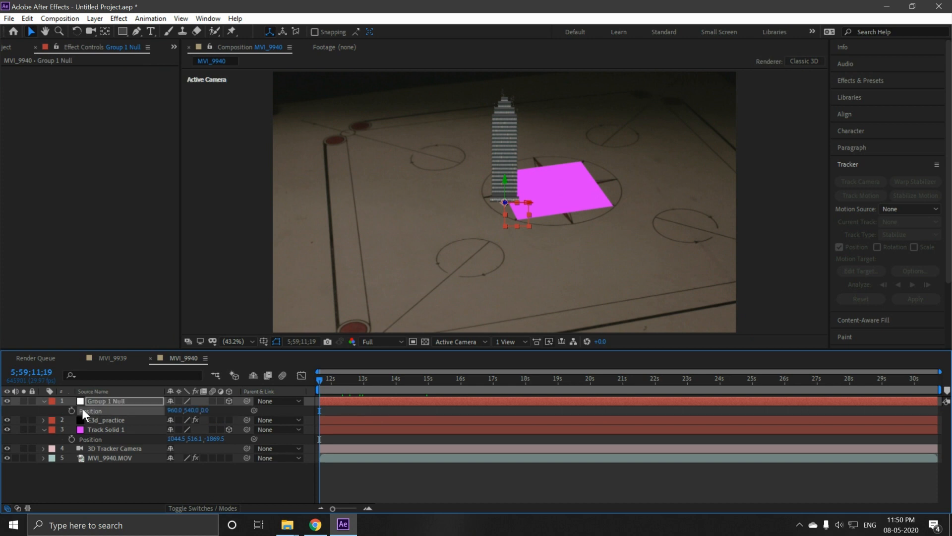
{"action": "key", "text": "ctrl+v"}
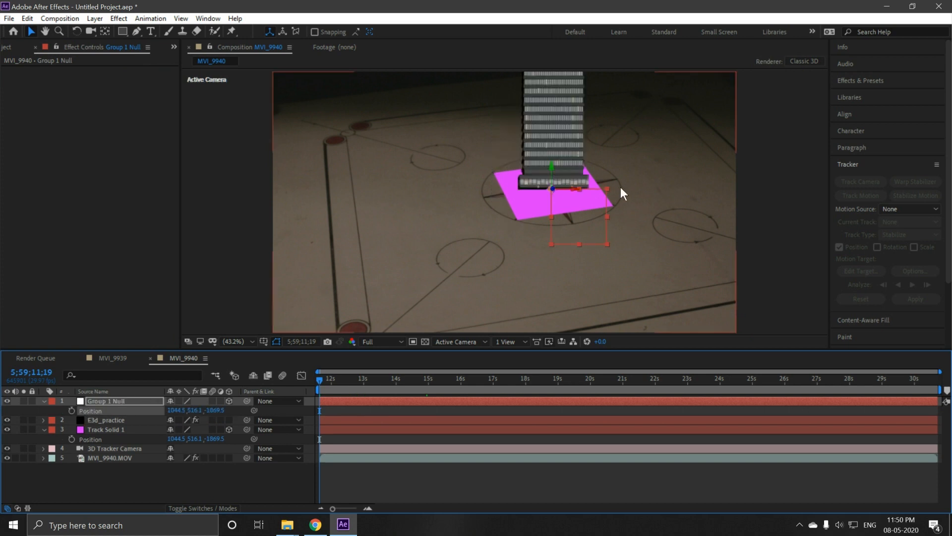
Copy Track Solid 1's orientation to Group 1 Null
{"action": "left_click", "coordinate": [94, 429]}
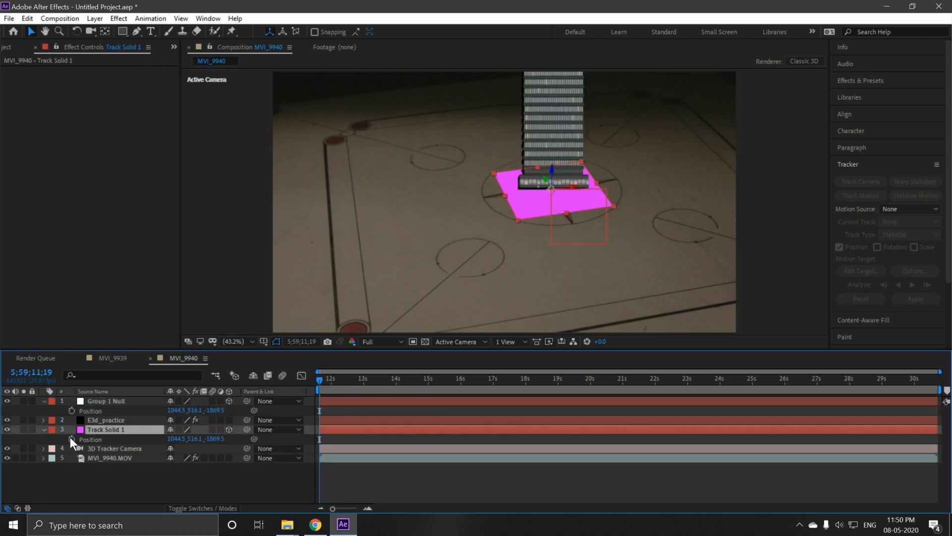
{"action": "key", "text": "F2"}
{"action": "left_click", "coordinate": [44, 430]}
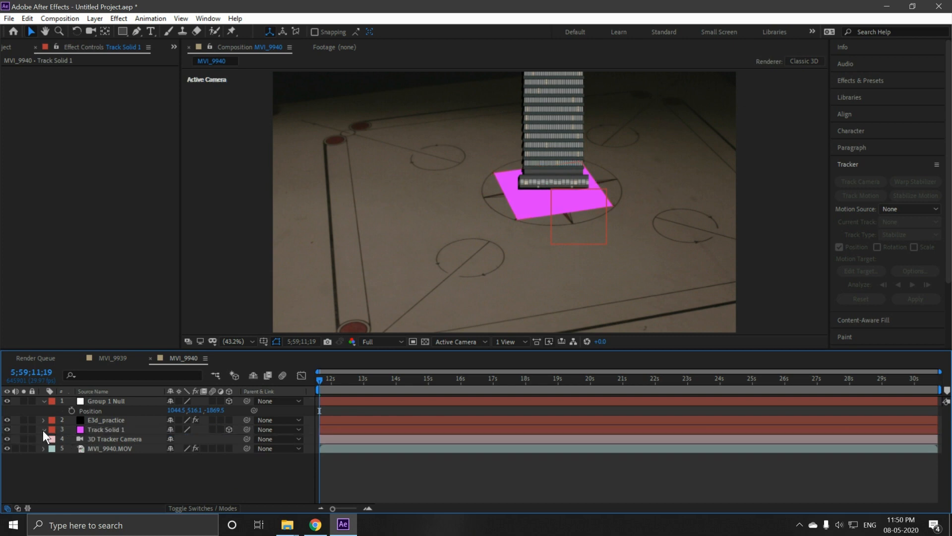
{"action": "left_click", "coordinate": [43, 430]}
{"action": "left_click", "coordinate": [99, 429]}
{"action": "left_click", "coordinate": [99, 449]}
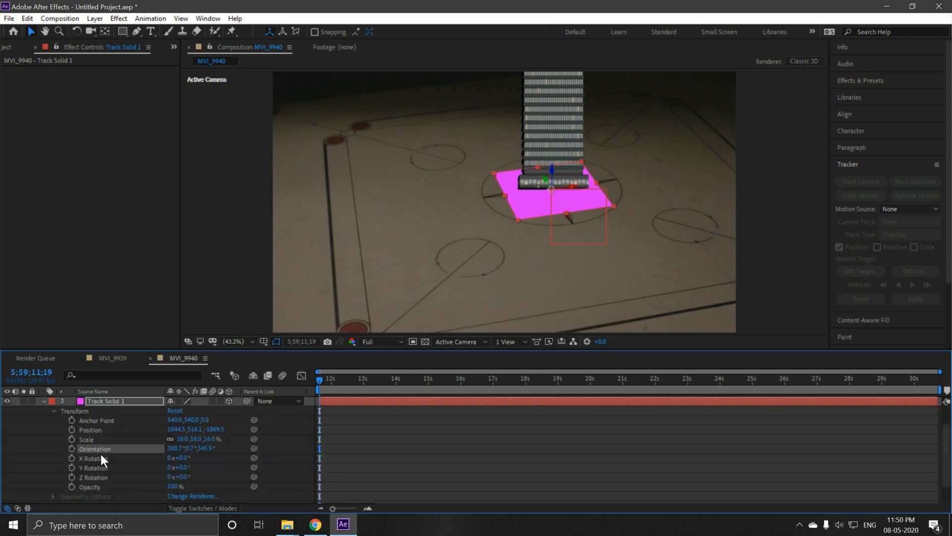
{"action": "scroll", "coordinate": [128, 436], "scroll_direction": "up", "scroll_amount": 2}
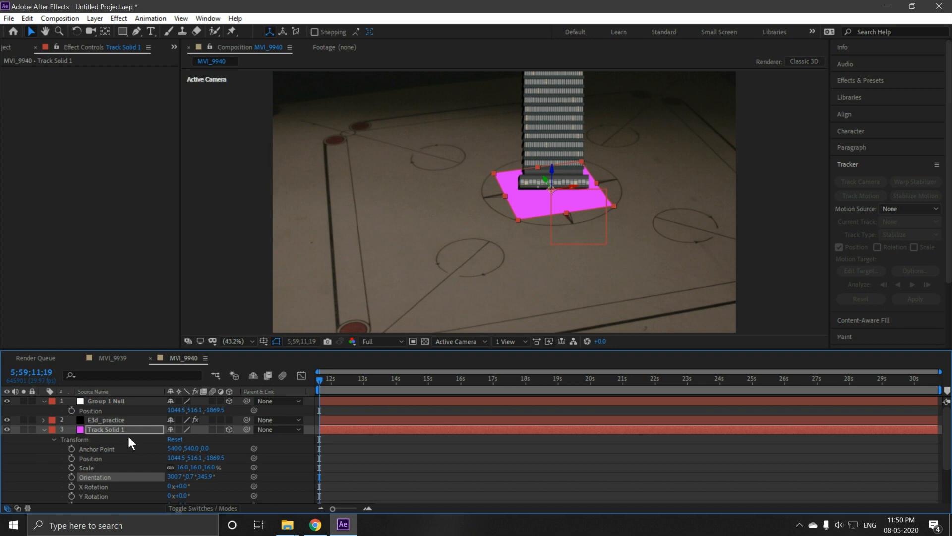
{"action": "left_click", "coordinate": [45, 400]}
{"action": "left_click", "coordinate": [94, 448]}
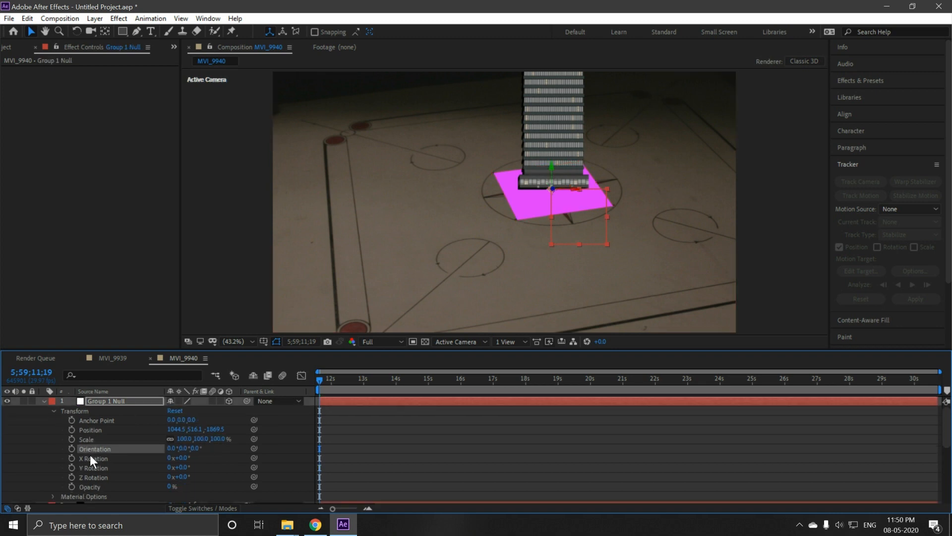
{"action": "key", "text": "ctrl+v"}
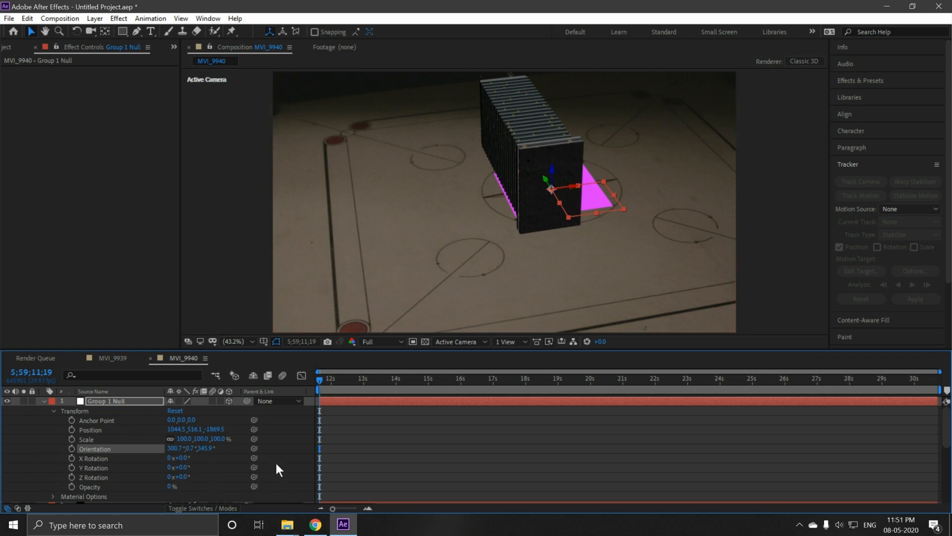
Set Group 1 Null's X Rotation to 90° to stand the building upright on the board
{"action": "left_click", "coordinate": [183, 457]}
{"action": "type", "text": "90"}
{"action": "key", "text": "Return"}
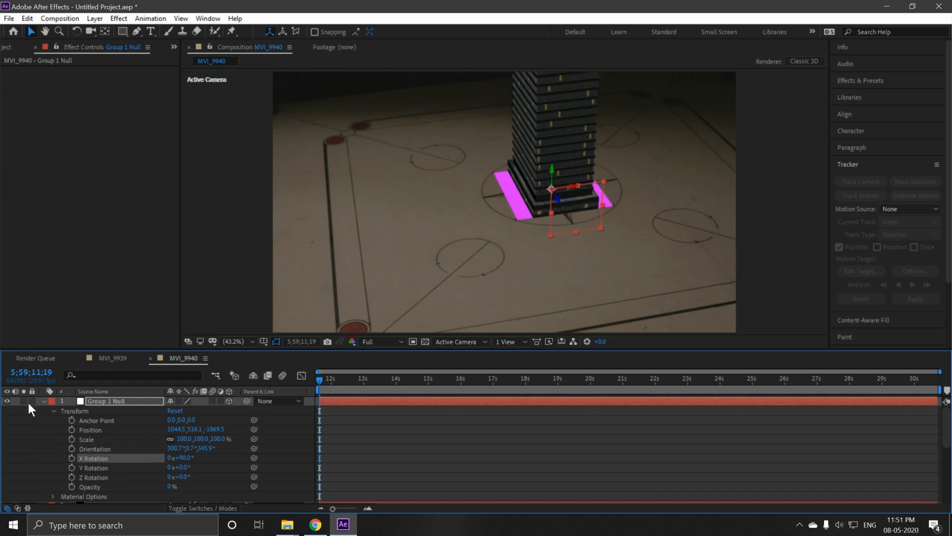
Collapse both layers' properties, hide Track Solid 1 and Group 1 Null, and preview the tracked building
{"action": "left_click", "coordinate": [44, 401]}
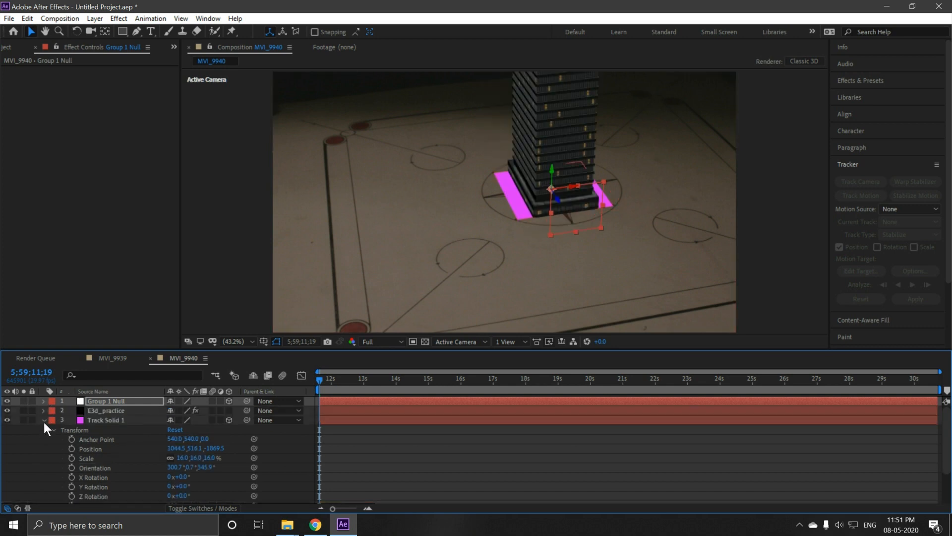
{"action": "left_click", "coordinate": [44, 420]}
{"action": "left_click", "coordinate": [7, 420]}
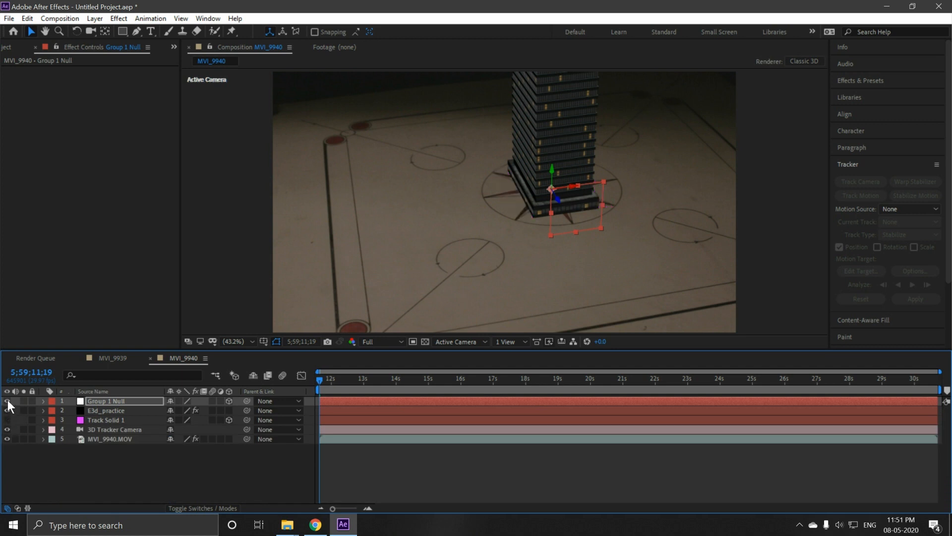
{"action": "left_click", "coordinate": [7, 400]}
{"action": "left_click_drag", "start_coordinate": [324, 379], "coordinate": [283, 411]}
Reopen the Scene Setup of the E3d_practice layer and create a plane model under the building
{"action": "left_click", "coordinate": [96, 409]}
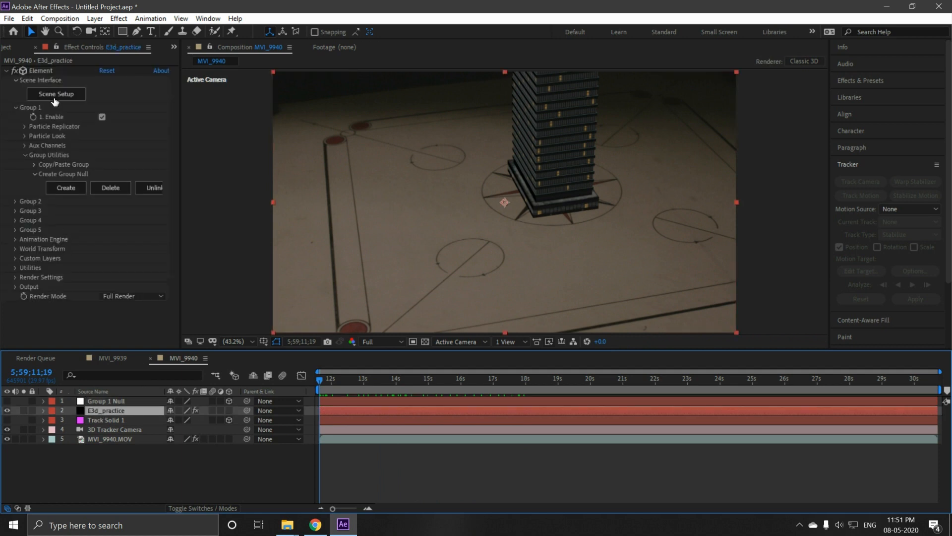
{"action": "left_click", "coordinate": [54, 99]}
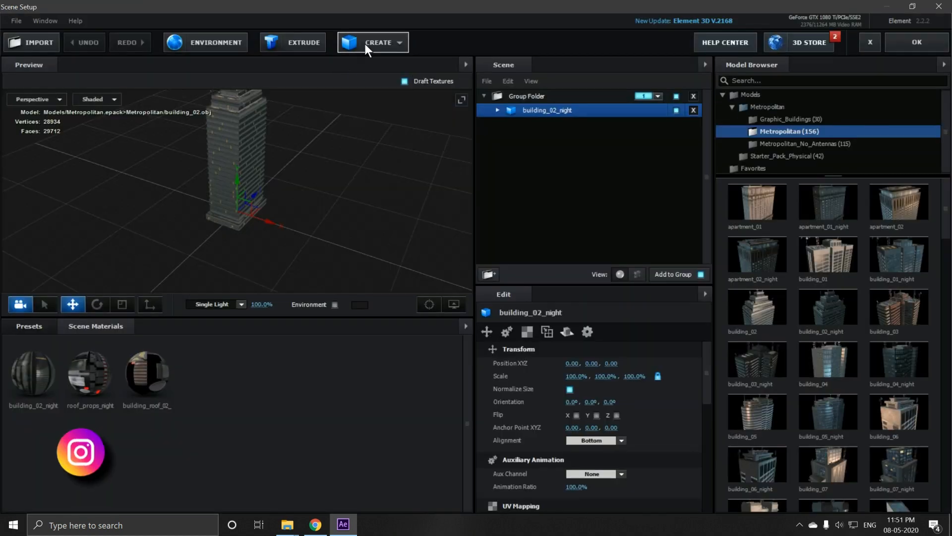
{"action": "left_click", "coordinate": [400, 42]}
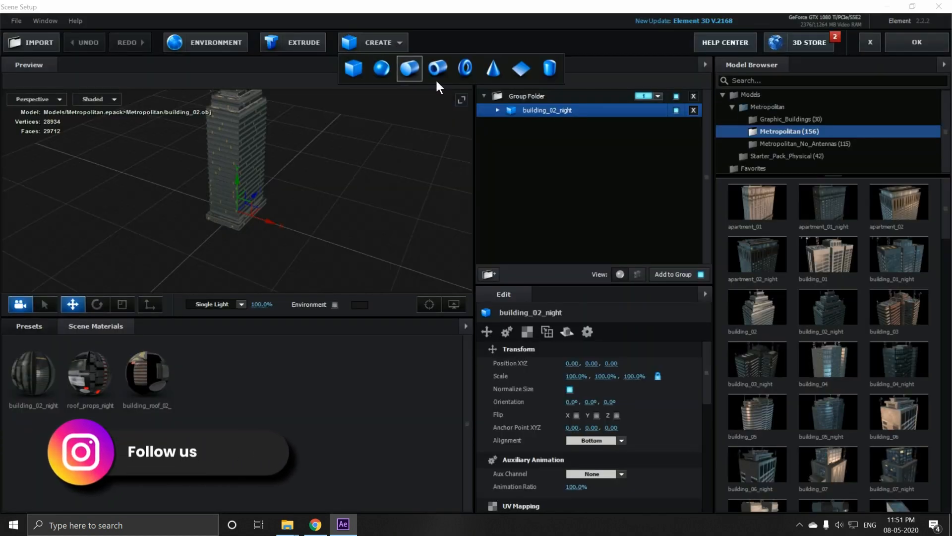
{"action": "left_click", "coordinate": [521, 68]}
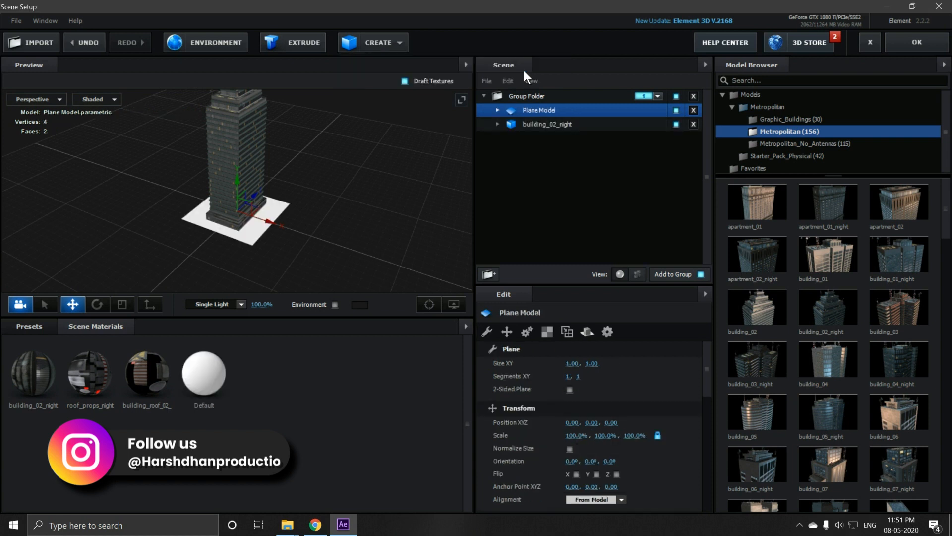
Scale the plane model uniformly to about 1698% so it forms a large ground surface
{"action": "key", "text": "r"}
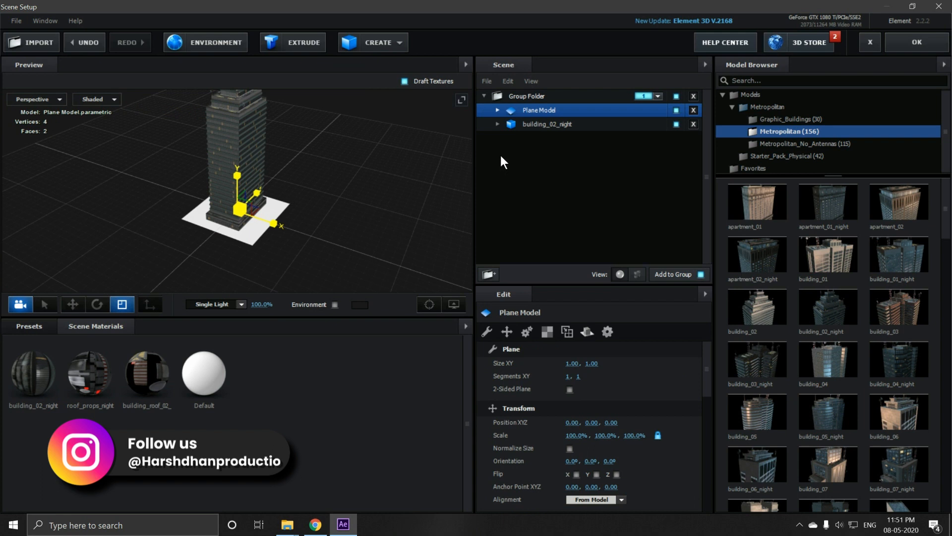
{"action": "left_click_drag", "start_coordinate": [394, 164], "coordinate": [322, 212]}
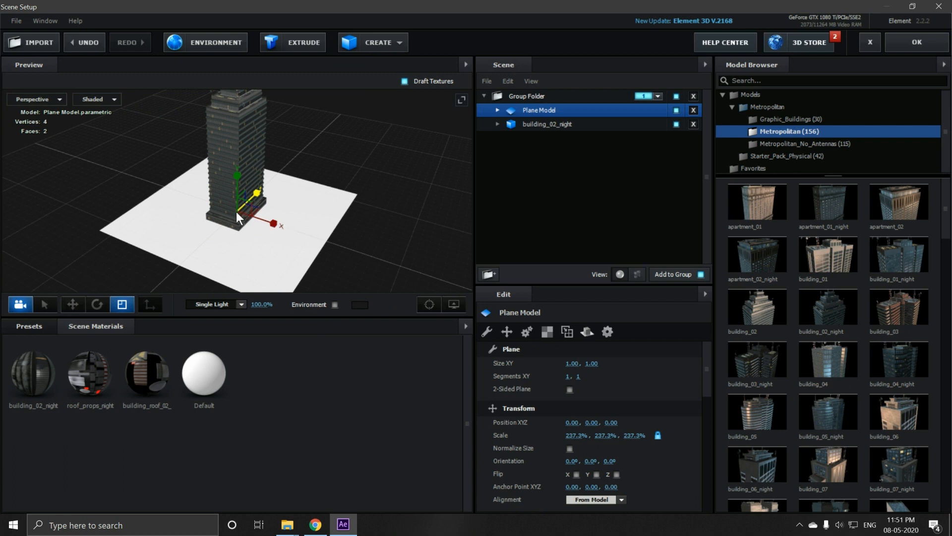
{"action": "left_click_drag", "start_coordinate": [238, 210], "coordinate": [261, 266]}
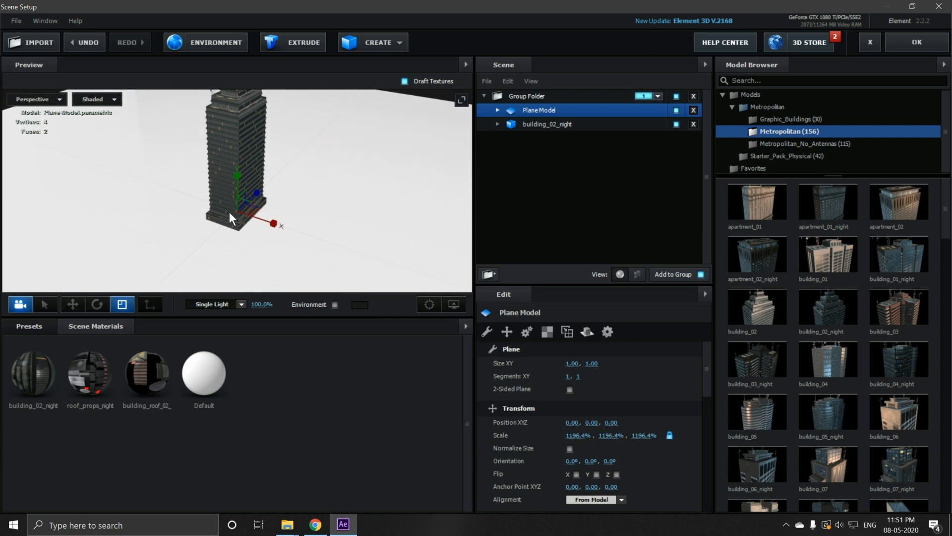
{"action": "left_click_drag", "start_coordinate": [239, 210], "coordinate": [504, 177]}
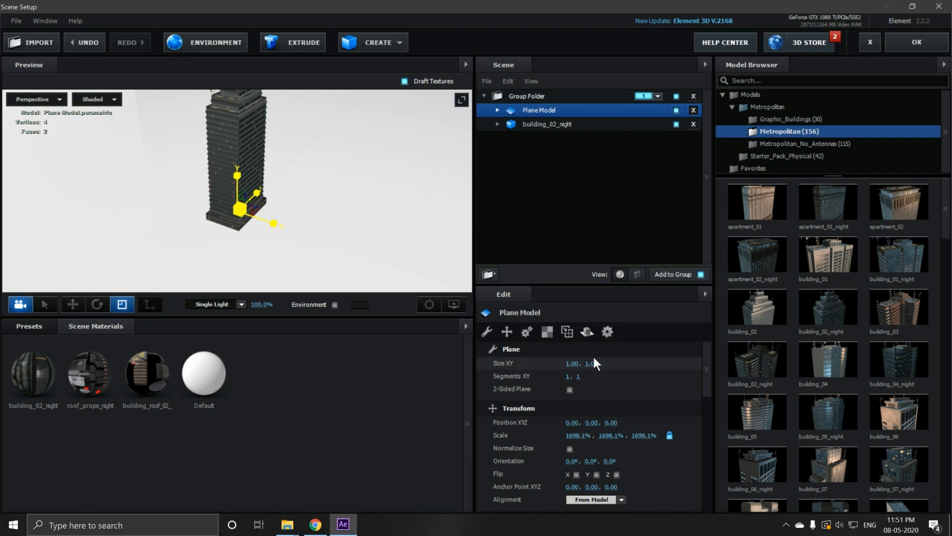
Set the plane model's reflect mode to Mirror Surface
{"action": "left_click", "coordinate": [587, 332]}
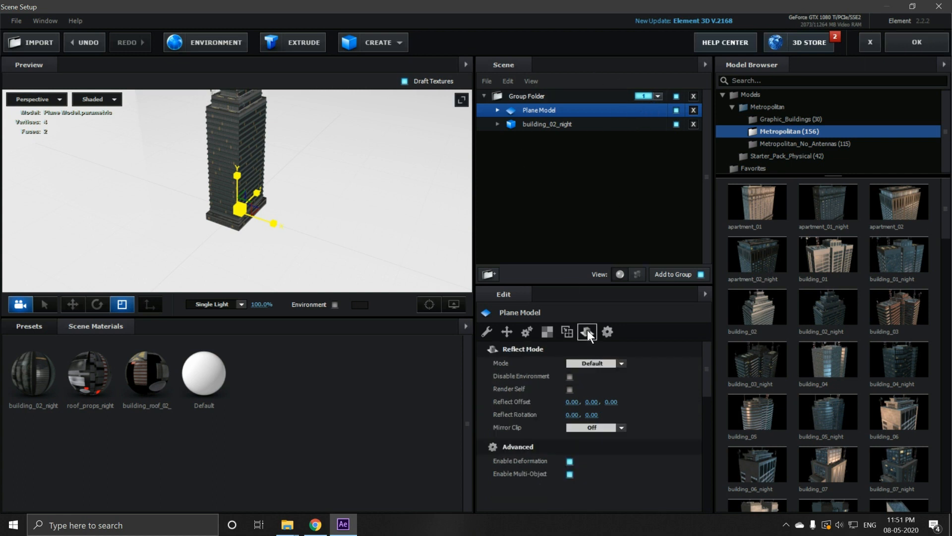
{"action": "left_click", "coordinate": [621, 364]}
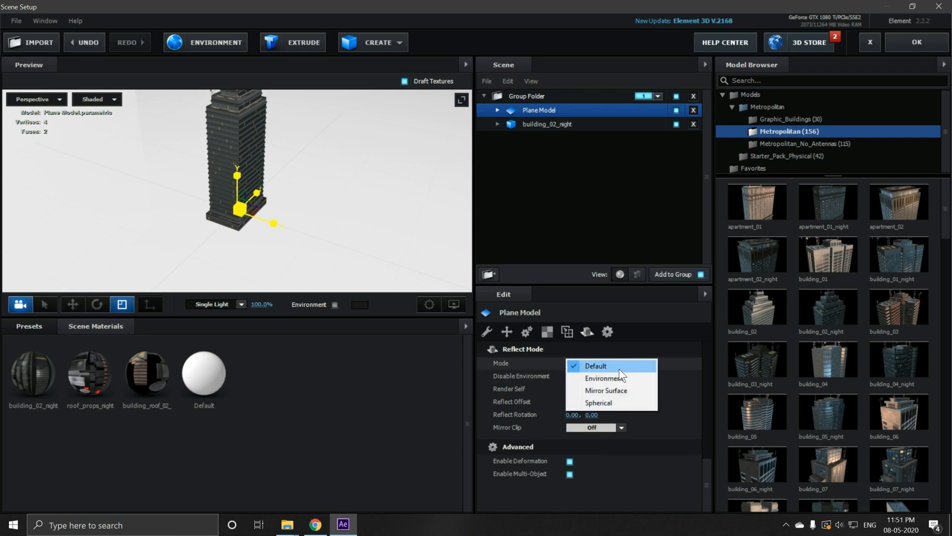
{"action": "left_click", "coordinate": [608, 391]}
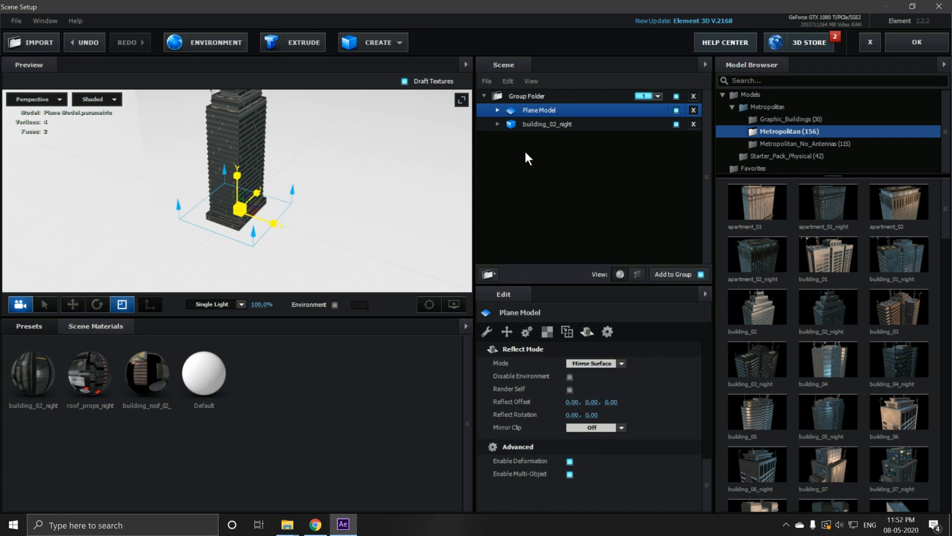
Enable Matte Shadow and turn off Visible to Reflections for the plane model's Default material, and apply the scene setup
{"action": "left_click", "coordinate": [497, 111]}
{"action": "left_click", "coordinate": [528, 124]}
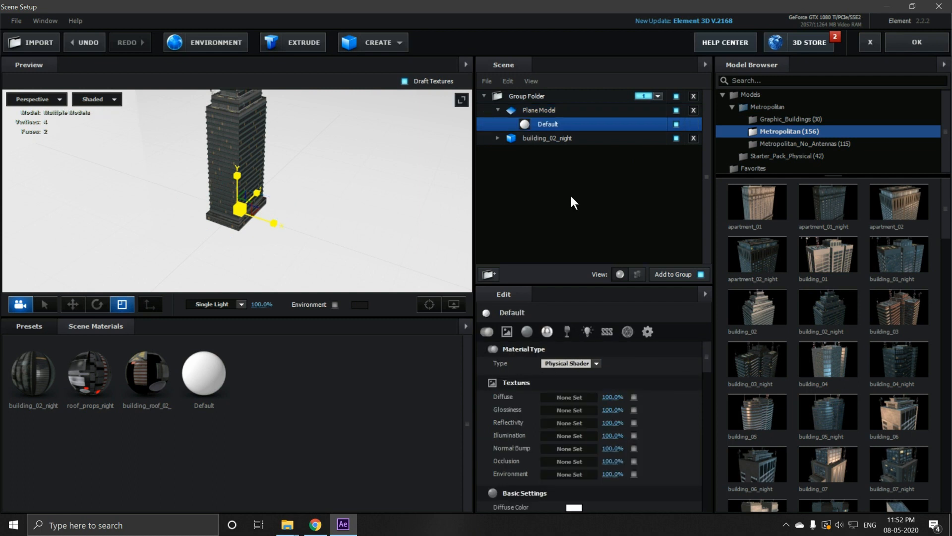
{"action": "left_click", "coordinate": [647, 331]}
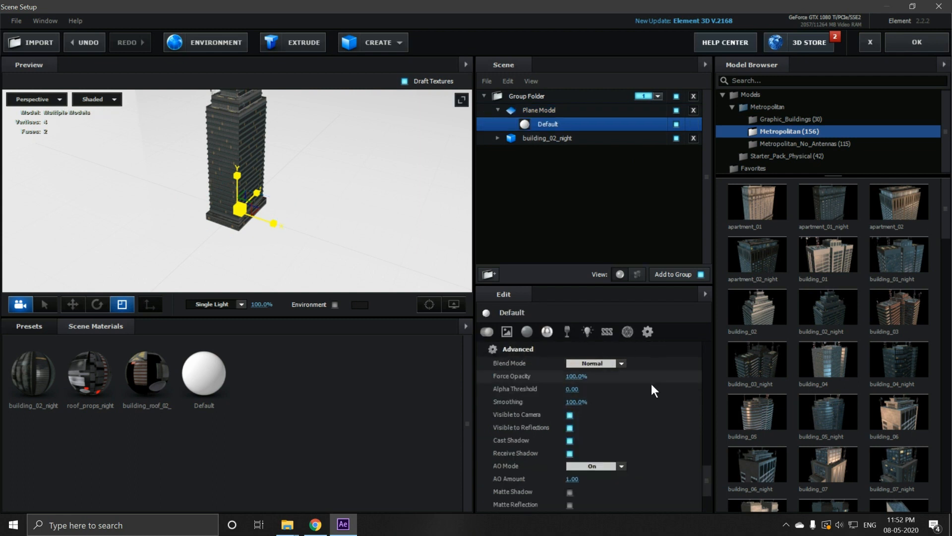
{"action": "scroll", "coordinate": [575, 426], "scroll_direction": "down", "scroll_amount": 1}
{"action": "left_click", "coordinate": [570, 413]}
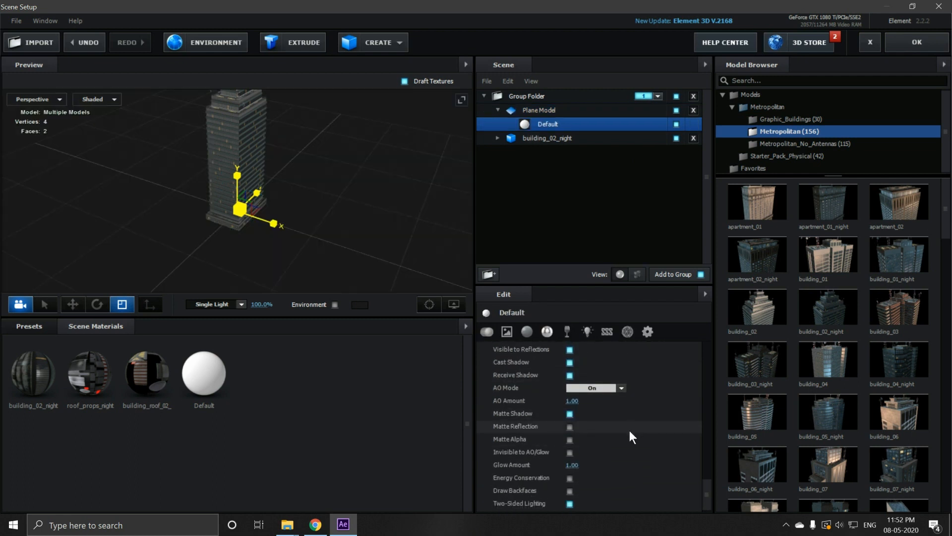
{"action": "scroll", "coordinate": [628, 430], "scroll_direction": "up", "scroll_amount": 1}
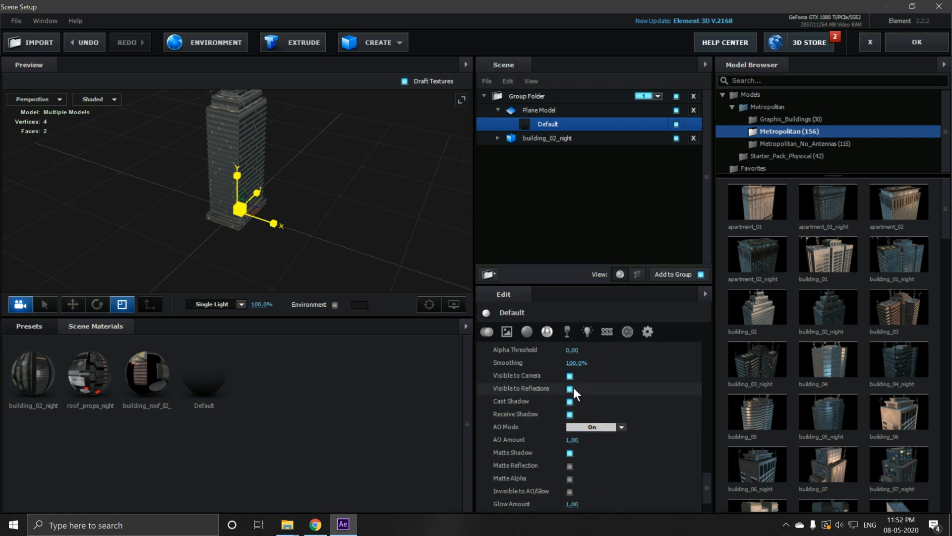
{"action": "left_click", "coordinate": [928, 38]}
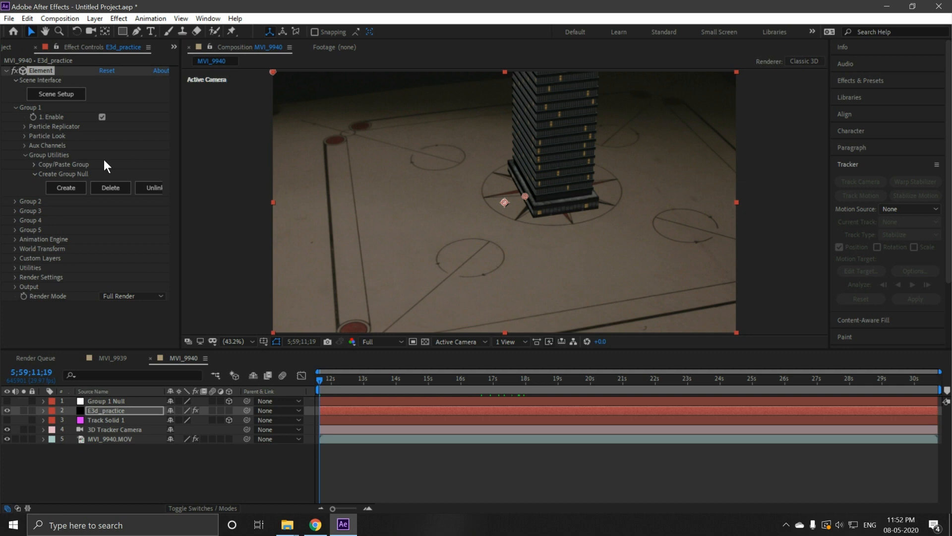
Enable shadows in Element's render settings with a shadow map size of 2048
{"action": "left_click", "coordinate": [16, 276]}
{"action": "scroll", "coordinate": [49, 281], "scroll_direction": "down", "scroll_amount": 3}
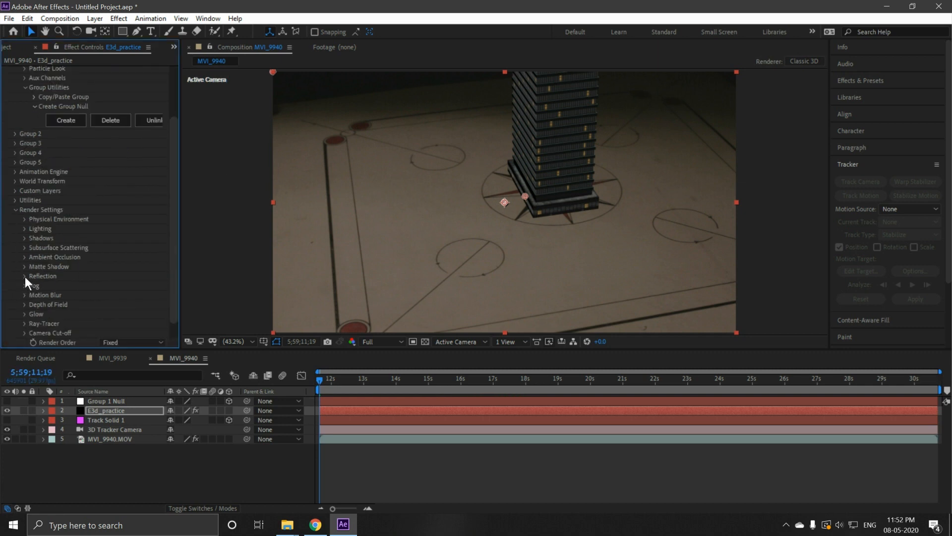
{"action": "left_click", "coordinate": [24, 239]}
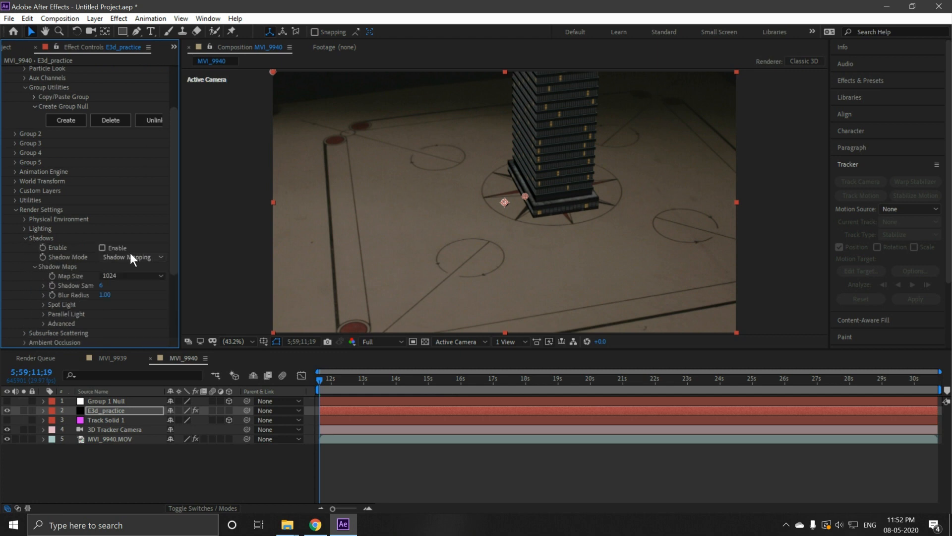
{"action": "left_click", "coordinate": [122, 275]}
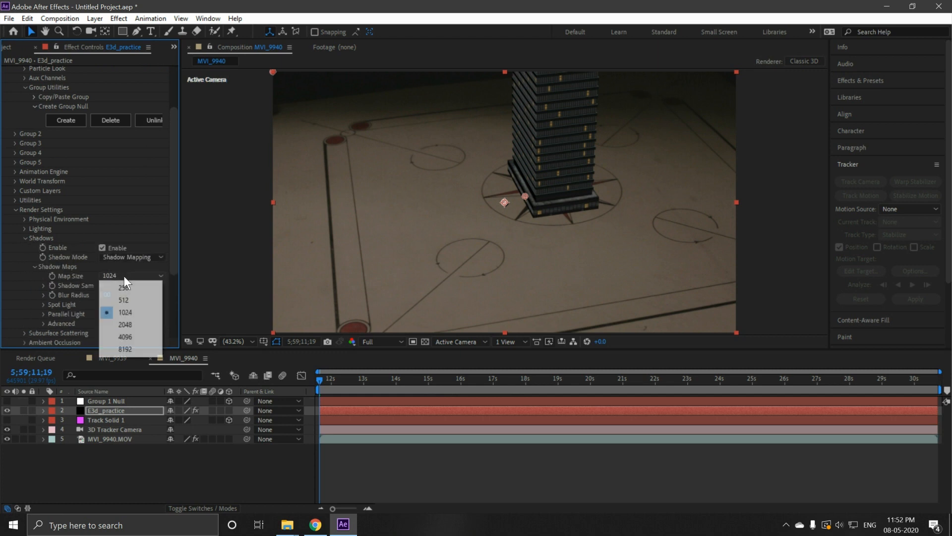
{"action": "left_click", "coordinate": [126, 324]}
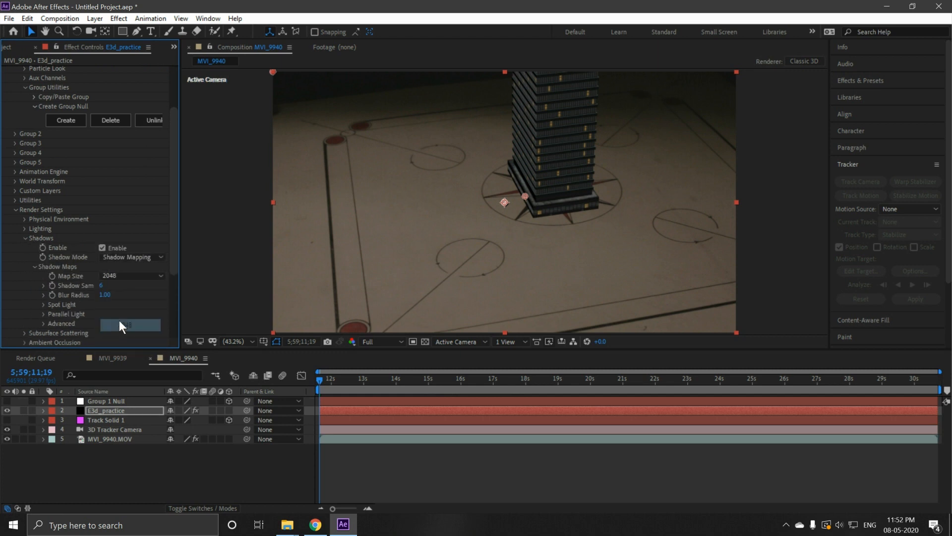
{"action": "left_click", "coordinate": [26, 238]}
{"action": "left_click", "coordinate": [17, 209]}
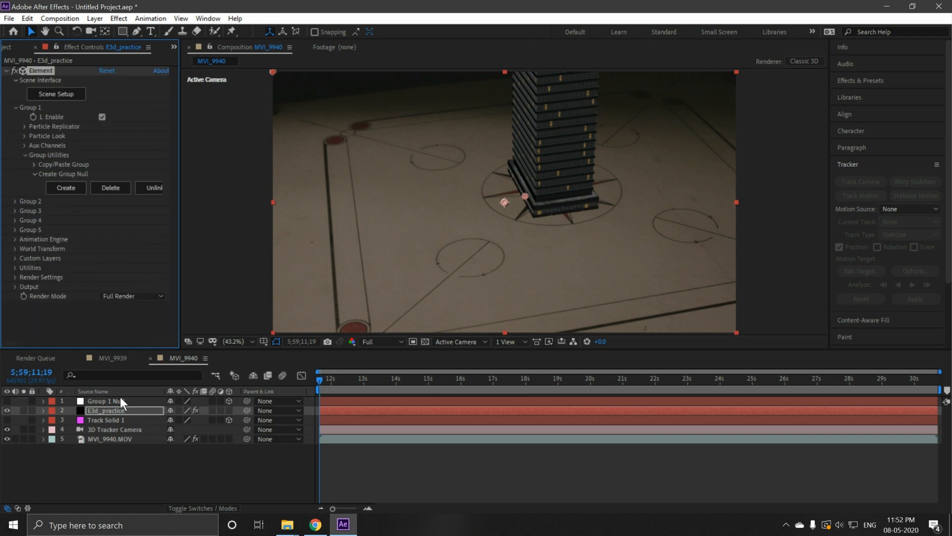
Create a shadow-casting spot light with the shadow diffusion set to 1 px
{"action": "right_click", "coordinate": [104, 486]}
{"action": "mouse_move", "coordinate": [126, 364]}
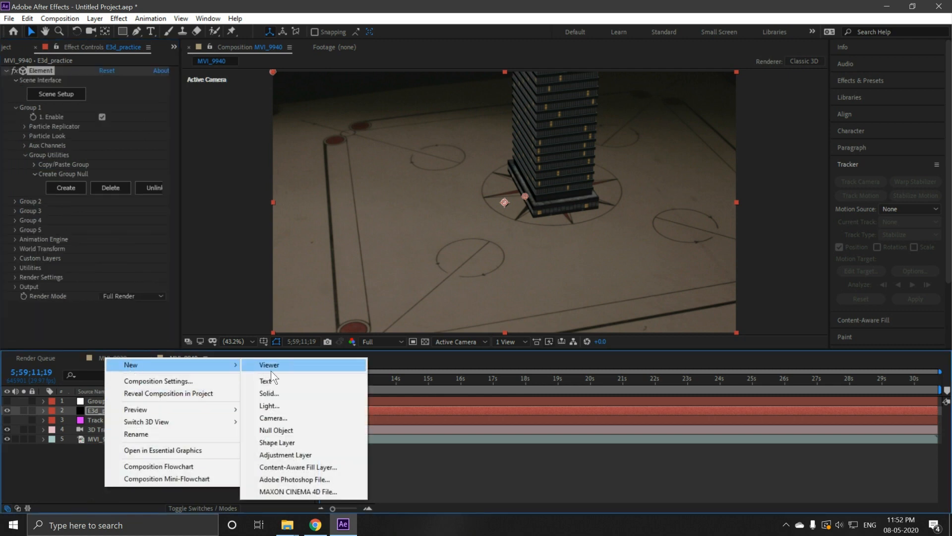
{"action": "left_click", "coordinate": [268, 406]}
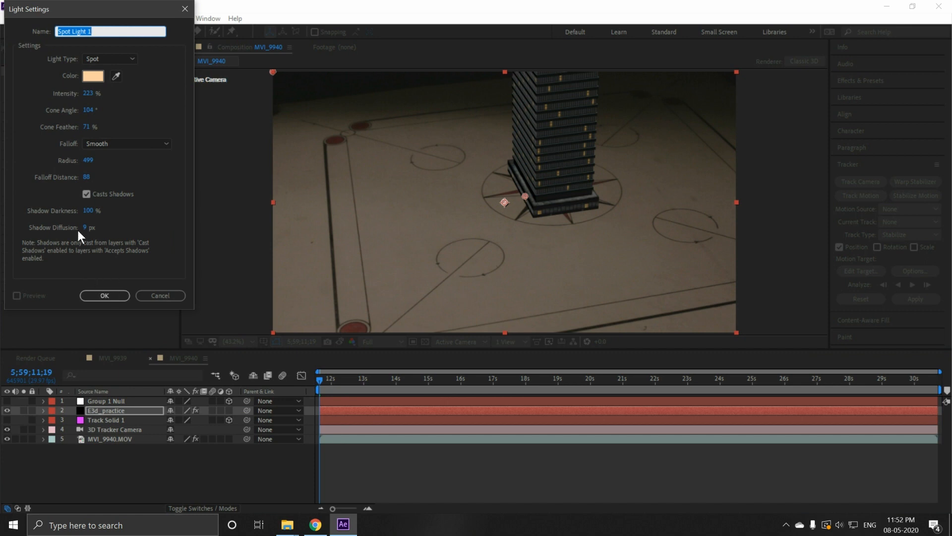
{"action": "mouse_move", "coordinate": [86, 232]}
{"action": "left_mouse_down"}
{"action": "mouse_move", "coordinate": [107, 228]}
{"action": "mouse_move", "coordinate": [90, 234]}
{"action": "left_mouse_up"}
{"action": "left_click", "coordinate": [116, 296]}
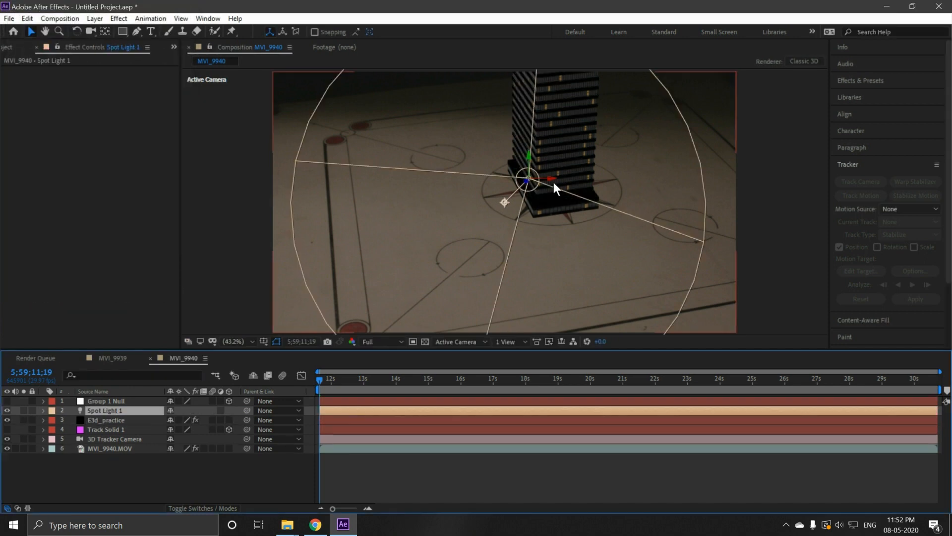
Rotate the spot light above the building so that its cone tilts down toward the board
{"action": "scroll", "coordinate": [409, 223], "scroll_direction": "down", "scroll_amount": 2}
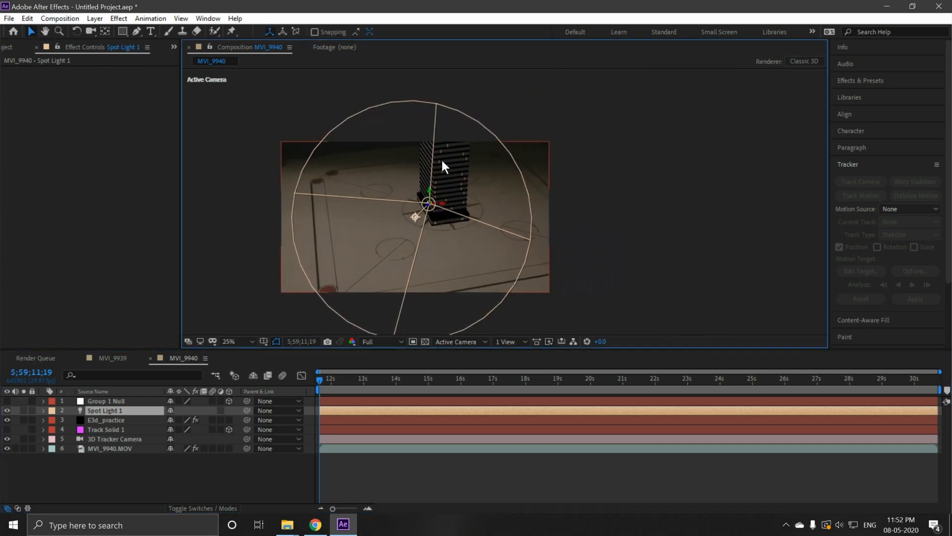
{"action": "key", "text": "w"}
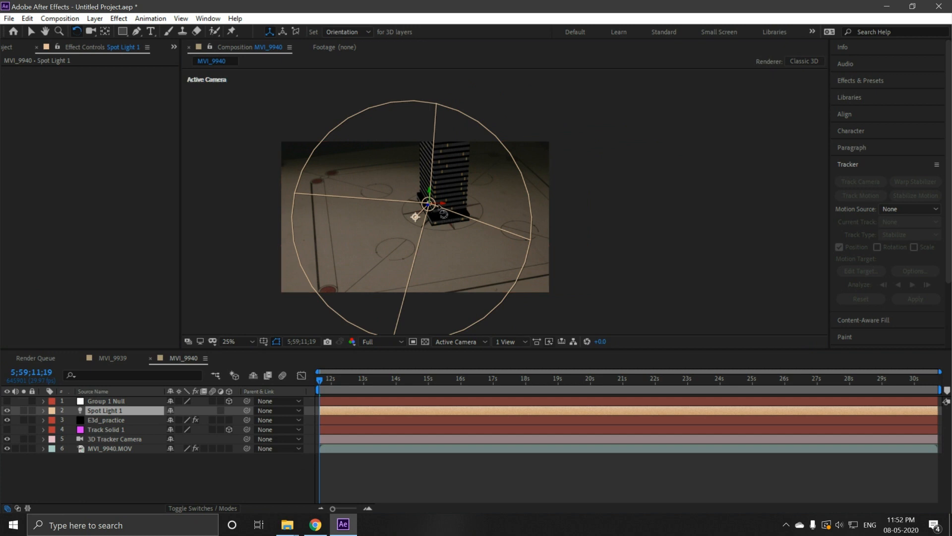
{"action": "left_click_drag", "start_coordinate": [442, 203], "coordinate": [436, 200]}
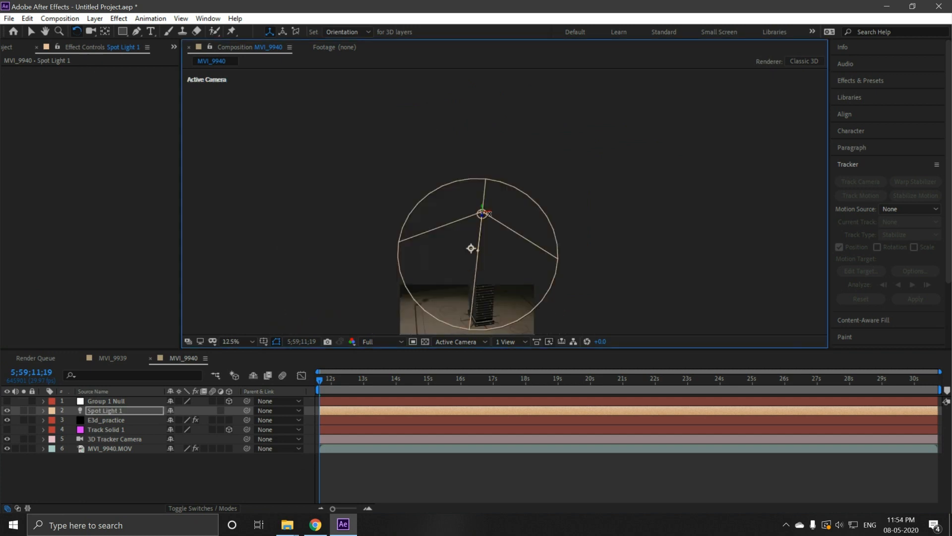
{"action": "left_click_drag", "start_coordinate": [488, 214], "coordinate": [489, 212]}
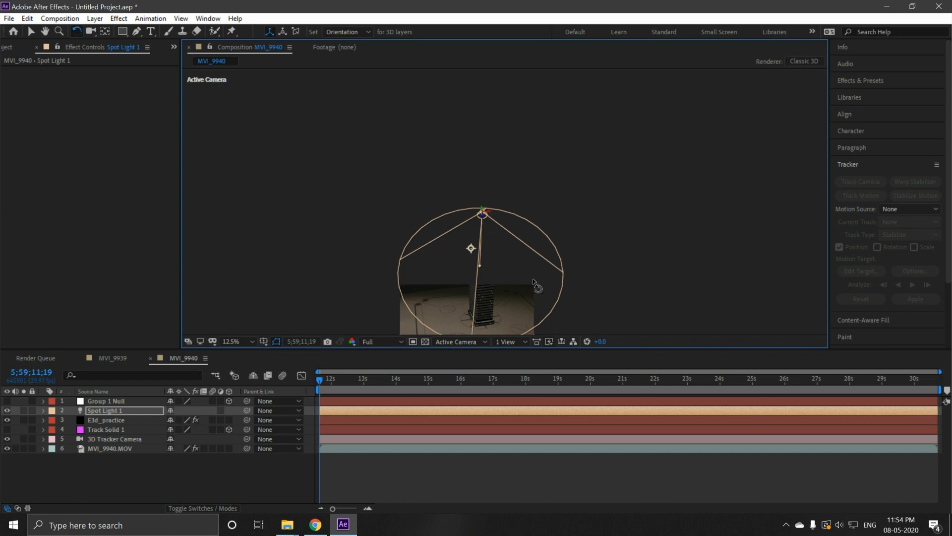
{"action": "key", "text": "h"}
{"action": "left_click_drag", "start_coordinate": [648, 276], "coordinate": [542, 207]}
{"action": "scroll", "coordinate": [448, 240], "scroll_direction": "up", "scroll_amount": 1}
{"action": "key", "text": "space"}
{"action": "left_click_drag", "start_coordinate": [352, 226], "coordinate": [480, 234]}
{"action": "key", "text": "w"}
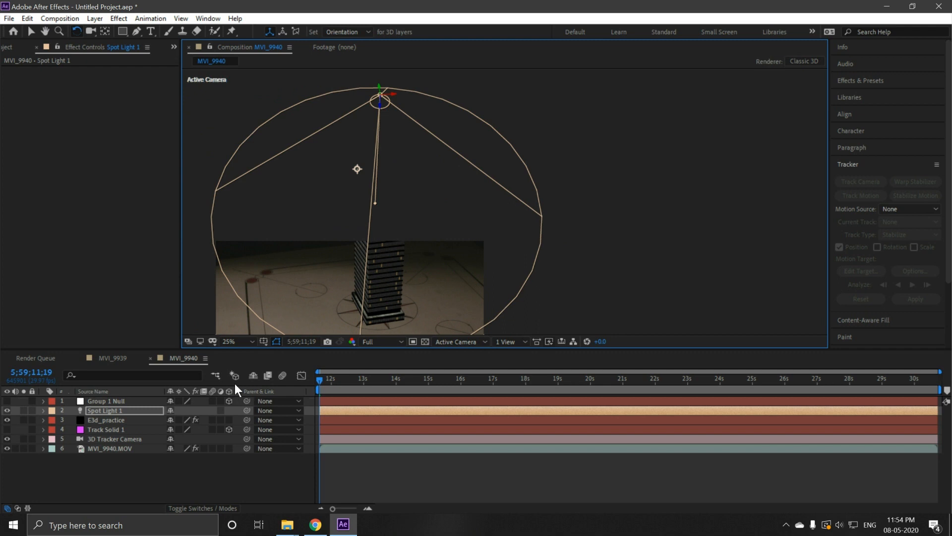
Copy the position of Track Solid 1 onto Spot Light 1 so the light sits at the building's base
{"action": "left_click", "coordinate": [97, 430]}
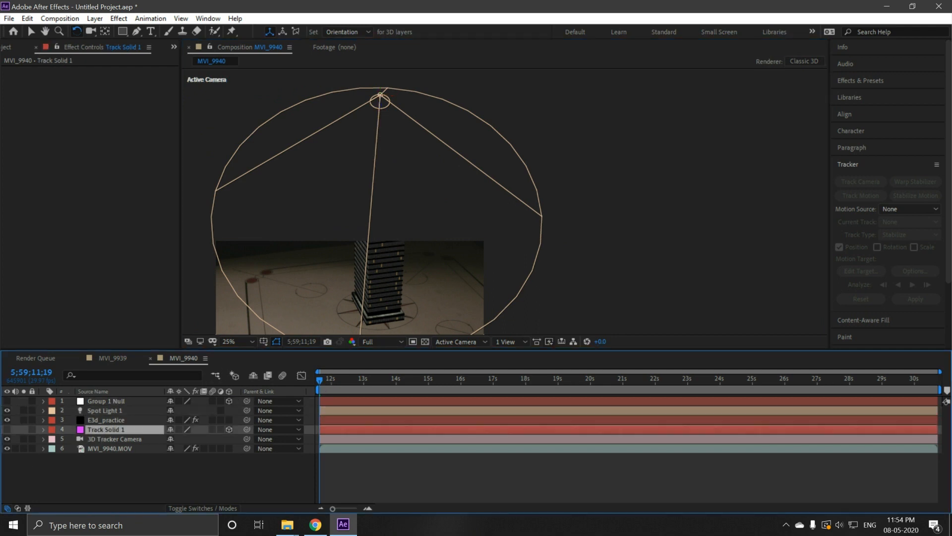
{"action": "key", "text": "p"}
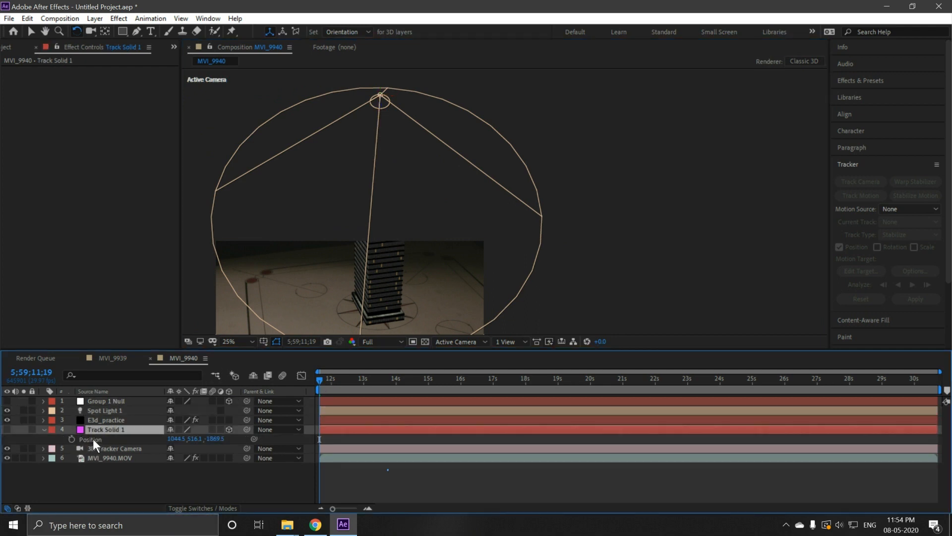
{"action": "left_click", "coordinate": [104, 403]}
{"action": "left_click", "coordinate": [105, 410]}
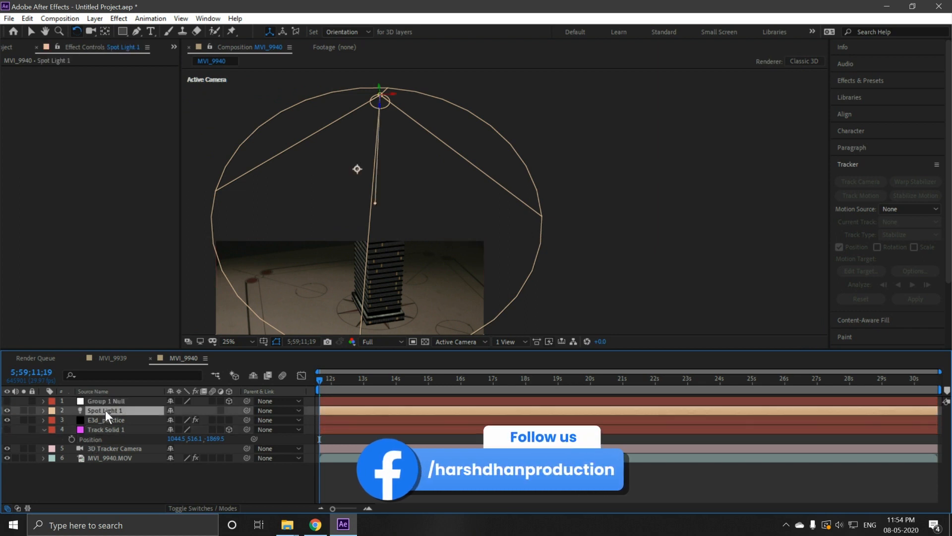
{"action": "key", "text": "ctrl+v"}
{"action": "left_click", "coordinate": [44, 429]}
{"action": "key", "text": "Return"}
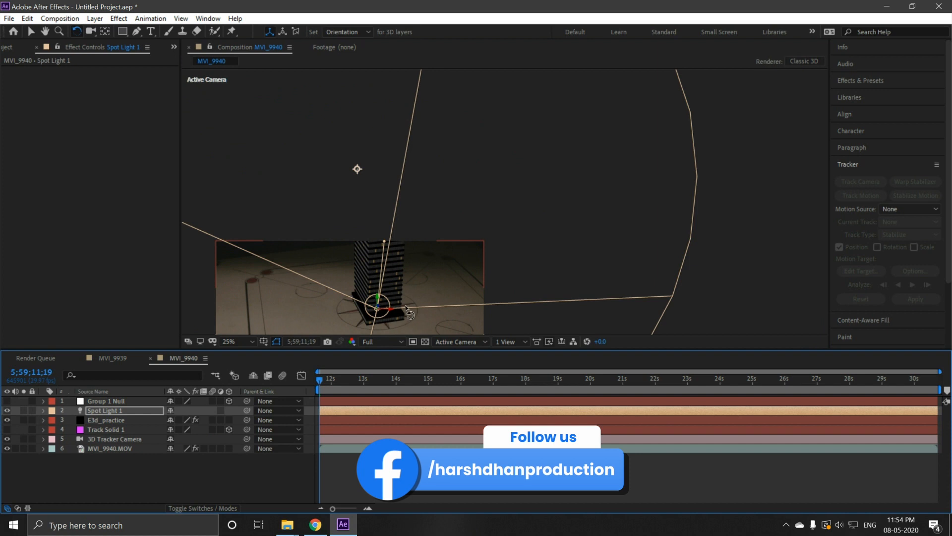
Rotate the spot light at the building's base so that it faces down onto the board
{"action": "left_click", "coordinate": [30, 31]}
{"action": "left_click", "coordinate": [77, 32]}
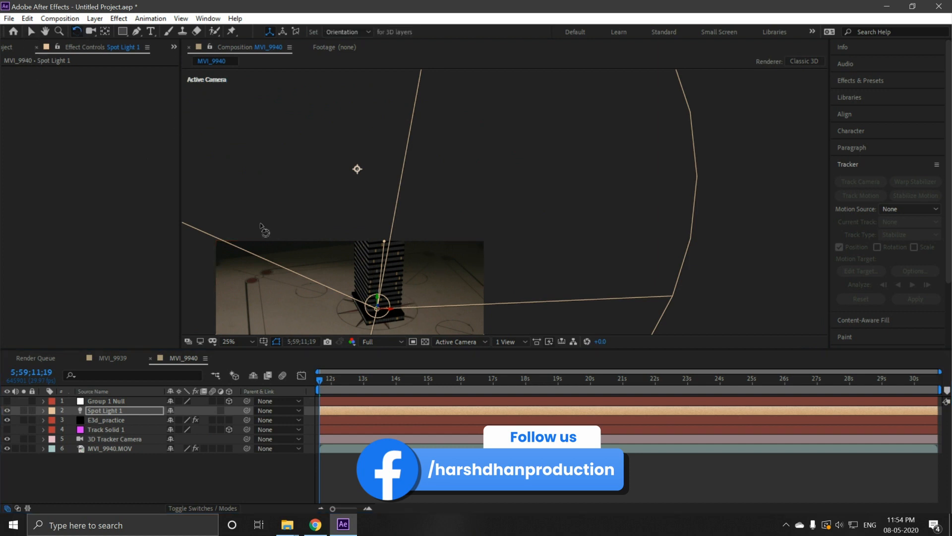
{"action": "left_click_drag", "start_coordinate": [391, 308], "coordinate": [389, 297]}
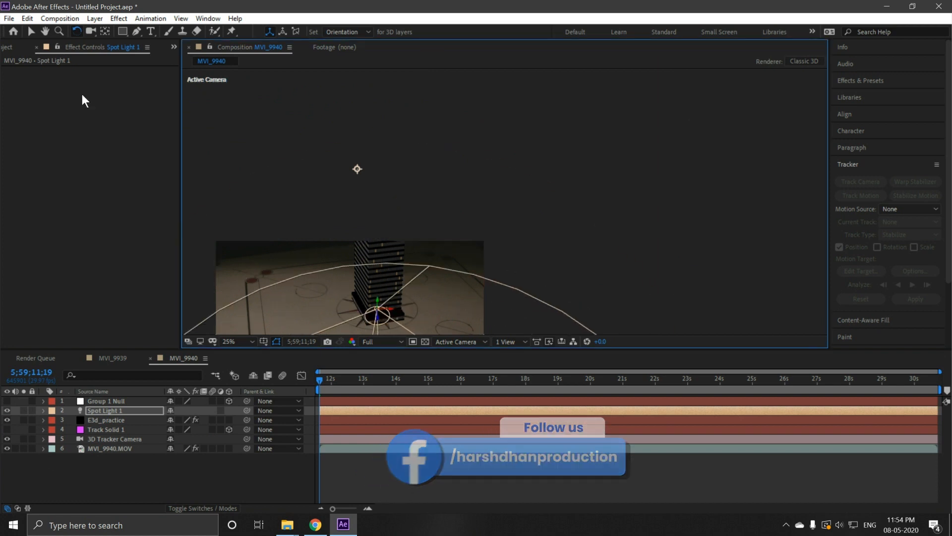
Raise the spot light high above the building and adjust its position until its cone covers the whole board
{"action": "left_click", "coordinate": [30, 31]}
{"action": "left_click_drag", "start_coordinate": [381, 320], "coordinate": [381, 164]}
{"action": "left_click_drag", "start_coordinate": [437, 290], "coordinate": [435, 333]}
{"action": "scroll", "coordinate": [432, 307], "scroll_direction": "down", "scroll_amount": 2}
{"action": "left_click_drag", "start_coordinate": [472, 248], "coordinate": [450, 279]}
{"action": "scroll", "coordinate": [450, 280], "scroll_direction": "up", "scroll_amount": 1}
{"action": "left_click_drag", "start_coordinate": [412, 308], "coordinate": [436, 264]}
{"action": "left_click_drag", "start_coordinate": [457, 184], "coordinate": [442, 220]}
{"action": "left_click_drag", "start_coordinate": [437, 273], "coordinate": [433, 234]}
{"action": "left_click_drag", "start_coordinate": [459, 188], "coordinate": [460, 283]}
{"action": "scroll", "coordinate": [433, 241], "scroll_direction": "down", "scroll_amount": 1}
{"action": "mouse_move", "coordinate": [450, 150]}
{"action": "left_mouse_down"}
{"action": "mouse_move", "coordinate": [452, 171]}
{"action": "mouse_move", "coordinate": [450, 162]}
{"action": "left_mouse_up"}
{"action": "left_click_drag", "start_coordinate": [477, 305], "coordinate": [473, 241]}
{"action": "scroll", "coordinate": [437, 173], "scroll_direction": "up", "scroll_amount": 1}
{"action": "left_click_drag", "start_coordinate": [437, 175], "coordinate": [440, 207]}
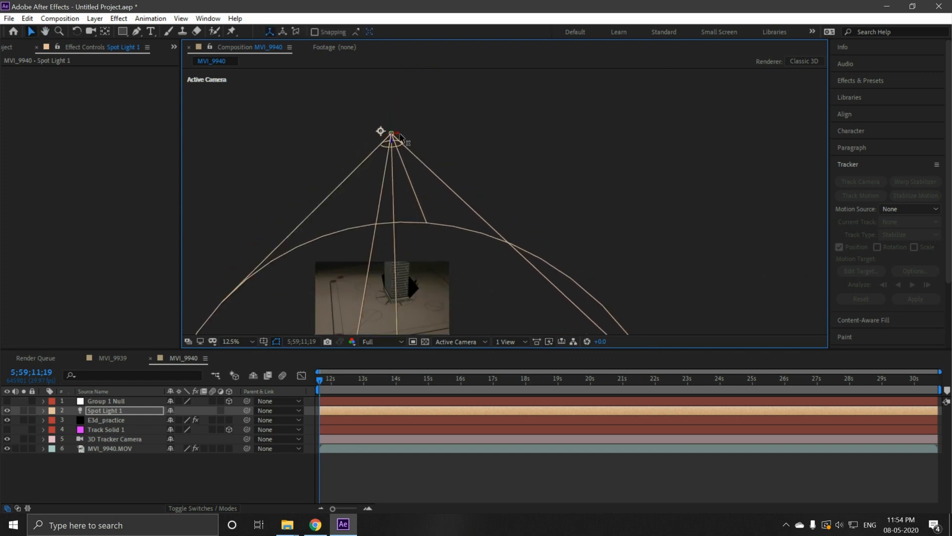
Fine-tune the spot light's tilt to shape the building's shadow, and fit the composition in the viewer
{"action": "key", "text": "w"}
{"action": "mouse_move", "coordinate": [395, 134]}
{"action": "left_mouse_down"}
{"action": "mouse_move", "coordinate": [377, 124]}
{"action": "mouse_move", "coordinate": [417, 152]}
{"action": "mouse_move", "coordinate": [391, 140]}
{"action": "mouse_move", "coordinate": [392, 122]}
{"action": "left_mouse_up"}
{"action": "left_click", "coordinate": [31, 32]}
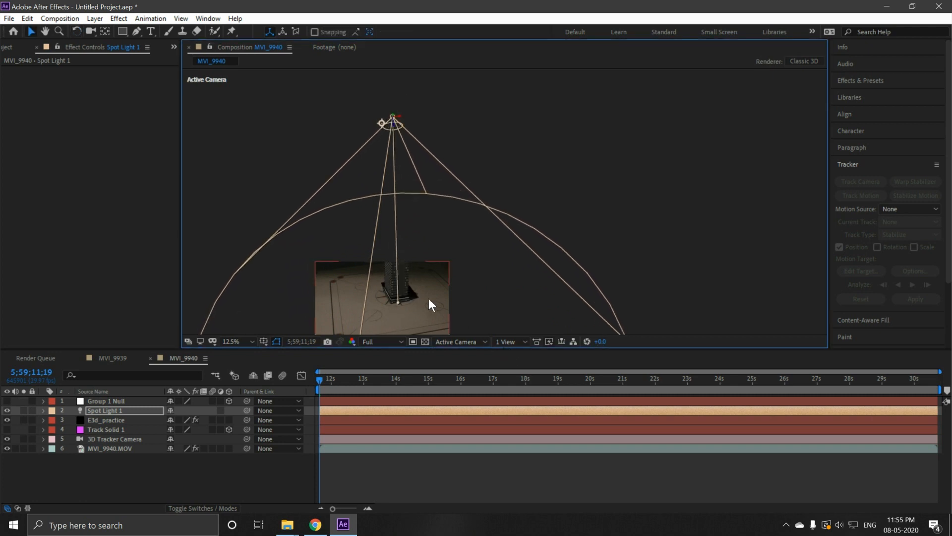
{"action": "scroll", "coordinate": [458, 238], "scroll_direction": "up", "scroll_amount": 4}
{"action": "left_click_drag", "start_coordinate": [400, 241], "coordinate": [781, 221]}
{"action": "left_click_drag", "start_coordinate": [660, 226], "coordinate": [614, 212]}
{"action": "scroll", "coordinate": [489, 242], "scroll_direction": "down", "scroll_amount": 2}
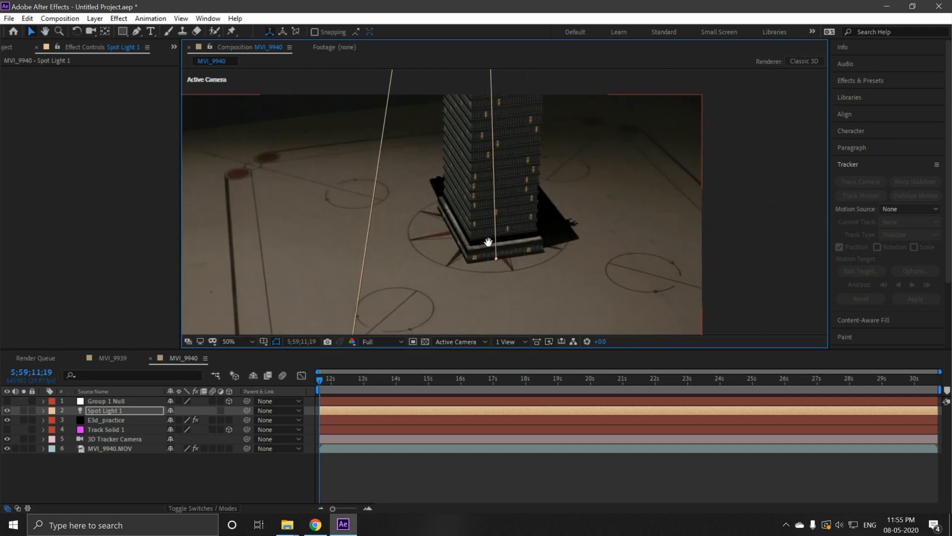
{"action": "left_click", "coordinate": [242, 341]}
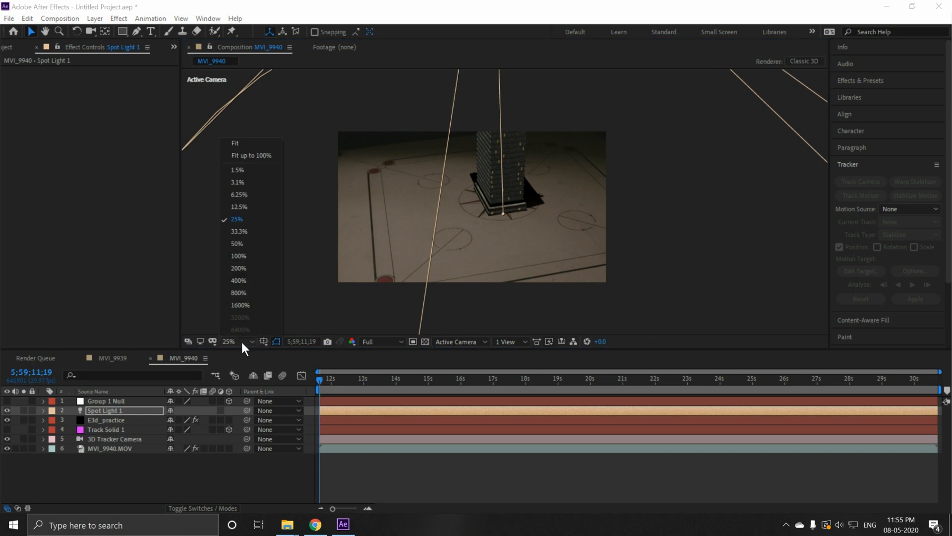
{"action": "left_click", "coordinate": [245, 149]}
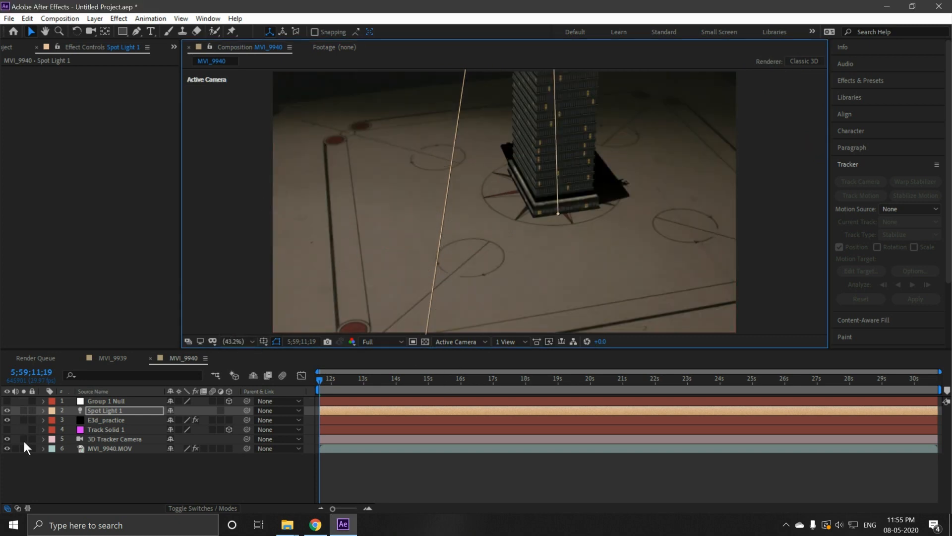
Set the spot light's shadow darkness to 46% and its shadow diffusion to 85 pixels
{"action": "left_click", "coordinate": [44, 410]}
{"action": "left_click", "coordinate": [52, 429]}
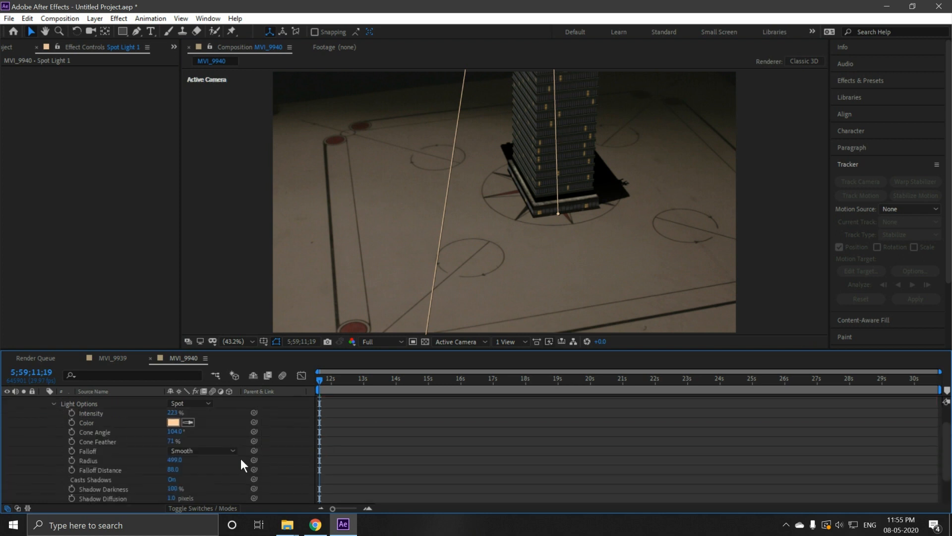
{"action": "left_click_drag", "start_coordinate": [173, 490], "coordinate": [214, 495]}
{"action": "left_click_drag", "start_coordinate": [216, 496], "coordinate": [164, 489]}
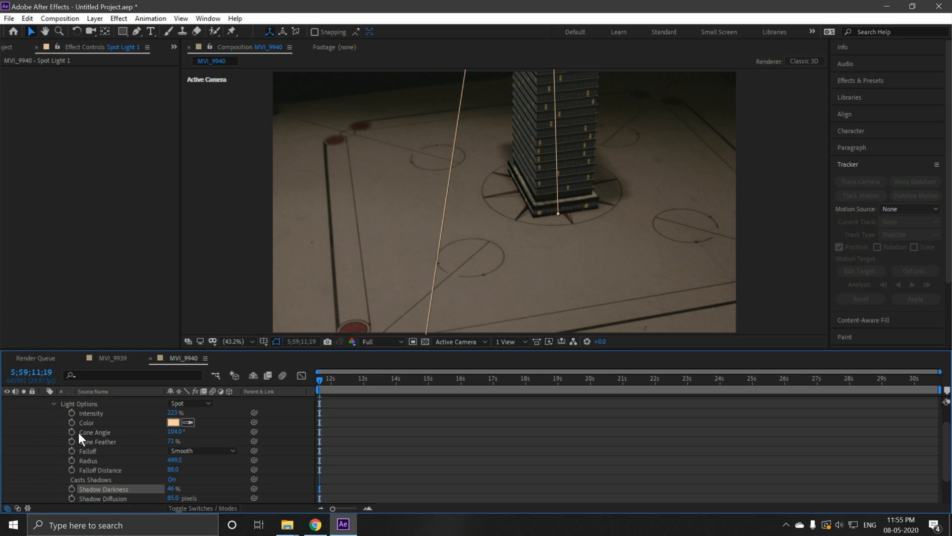
{"action": "scroll", "coordinate": [78, 432], "scroll_direction": "up", "scroll_amount": 3}
{"action": "left_click", "coordinate": [44, 409]}
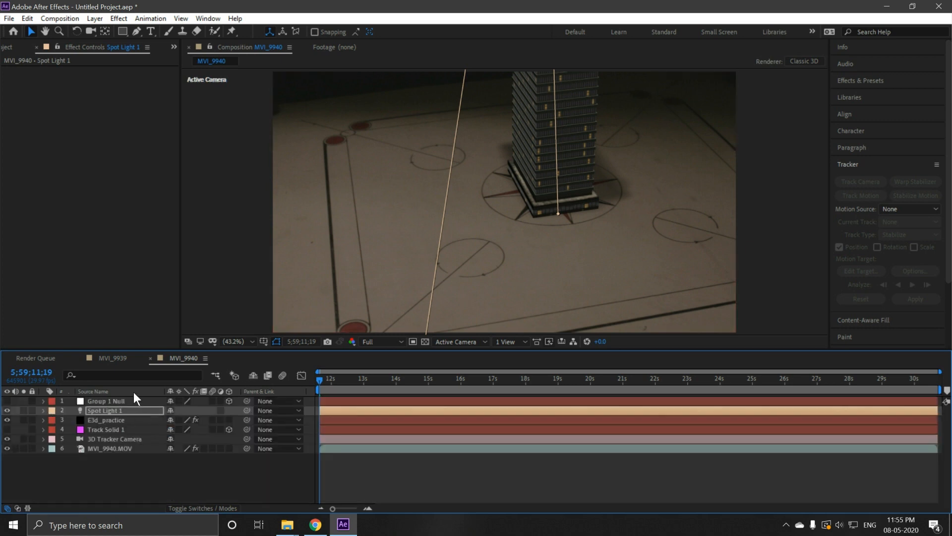
In E3d_practice's Scene Setup, start a 3D sequence import with Dancing_kid_000001.obj from the Models > Dancing kid folder
{"action": "left_click", "coordinate": [108, 416]}
{"action": "left_click", "coordinate": [61, 94]}
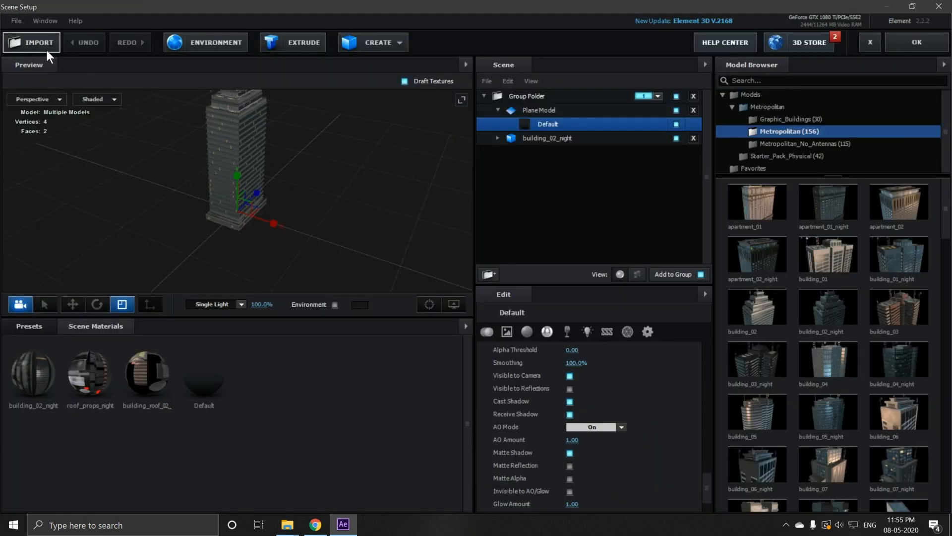
{"action": "left_click", "coordinate": [14, 20]}
{"action": "mouse_move", "coordinate": [54, 35]}
{"action": "left_click", "coordinate": [177, 47]}
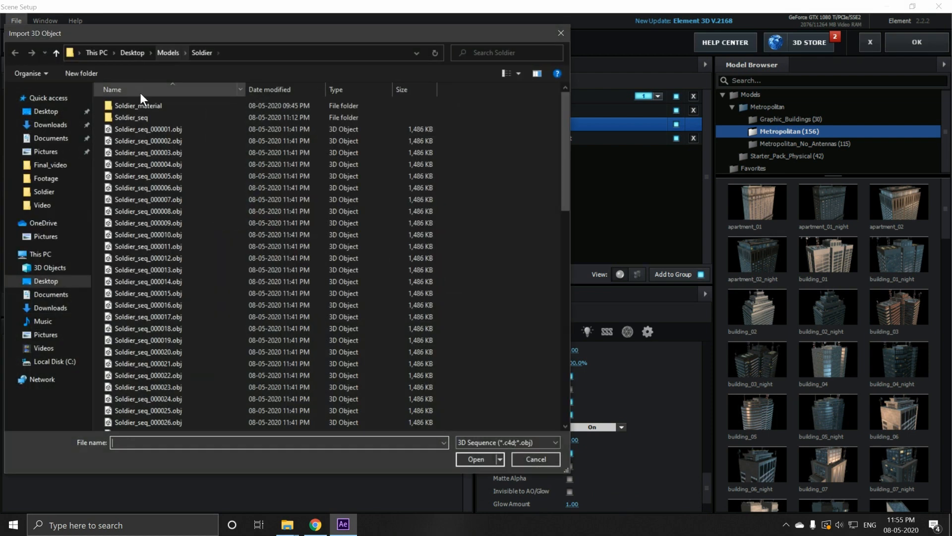
{"action": "left_click", "coordinate": [55, 51]}
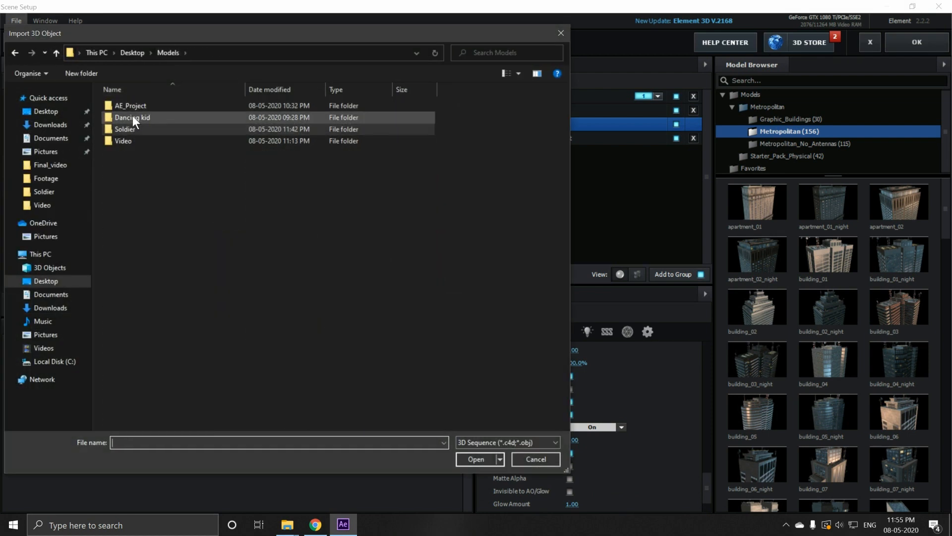
{"action": "double_click", "coordinate": [133, 114]}
{"action": "left_click", "coordinate": [137, 128]}
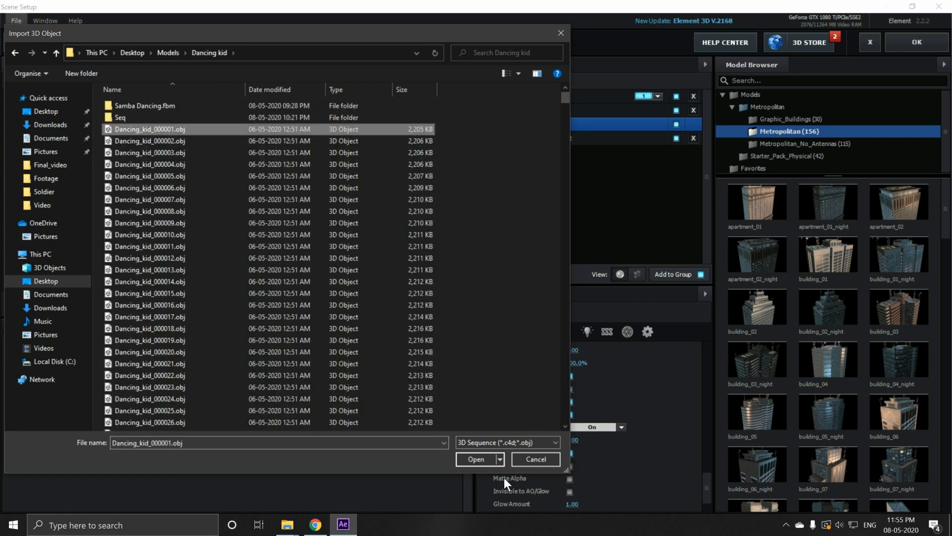
{"action": "left_click", "coordinate": [474, 458]}
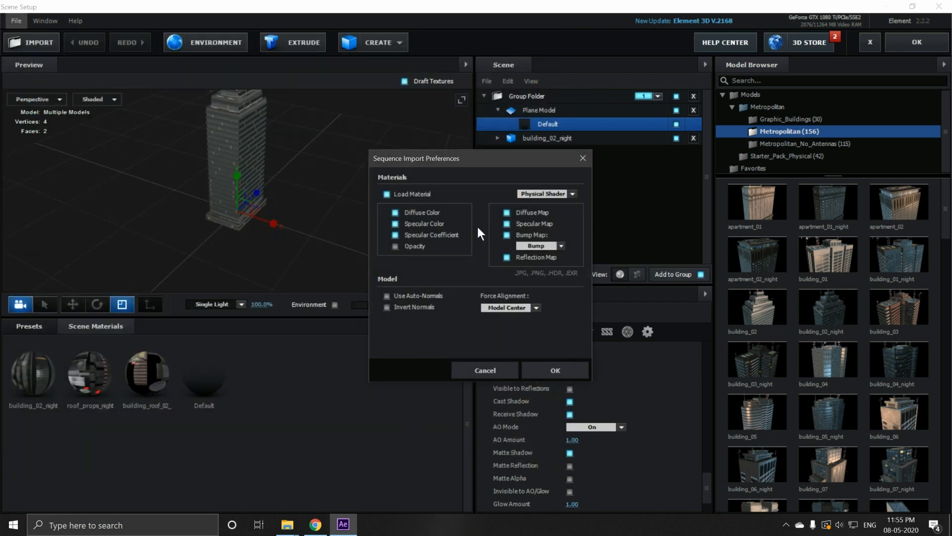
Set the sequence's force alignment to Bottom and import it into the scene
{"action": "left_click", "coordinate": [514, 314]}
{"action": "left_click", "coordinate": [515, 347]}
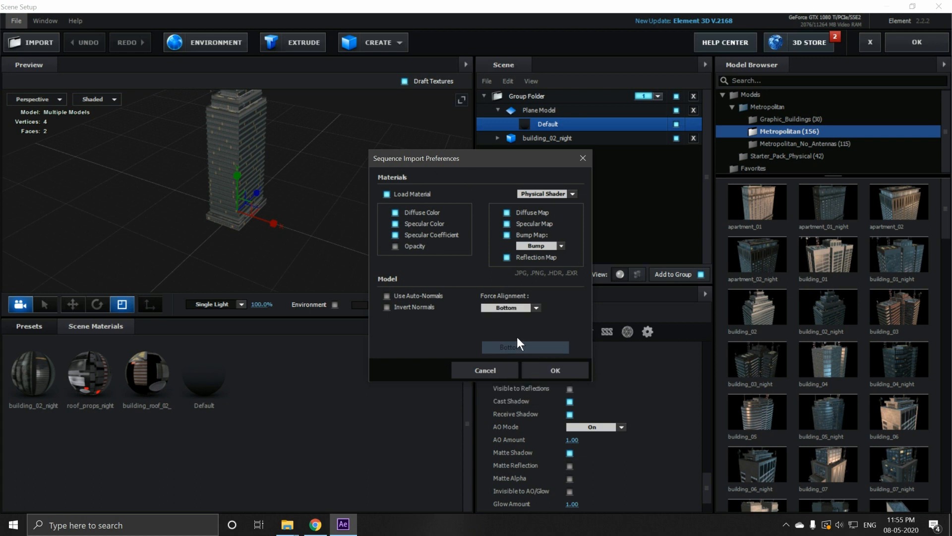
{"action": "left_click", "coordinate": [549, 375]}
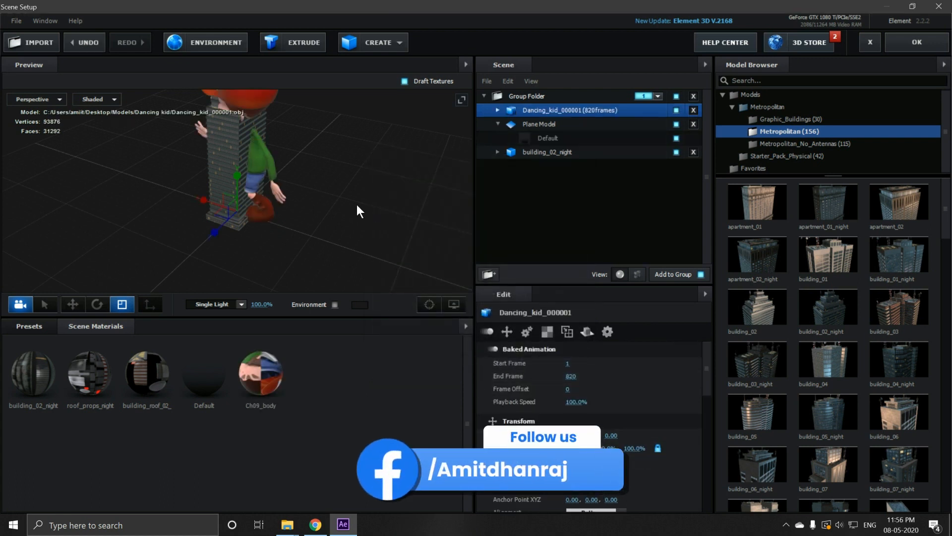
Hide the building_02_night model in the scene, leaving the dancing kid and the plane shown
{"action": "left_click", "coordinate": [291, 212]}
{"action": "left_click_drag", "start_coordinate": [309, 198], "coordinate": [335, 207]}
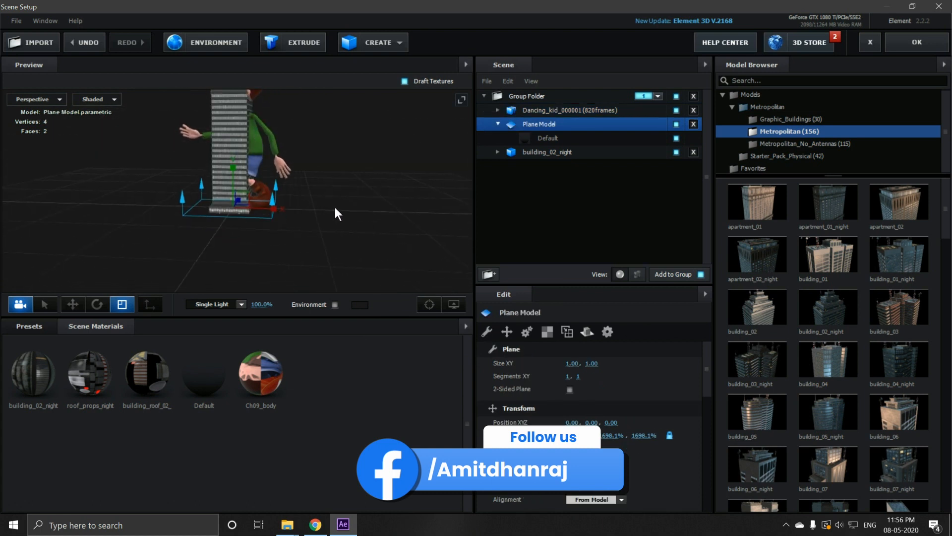
{"action": "left_click_drag", "start_coordinate": [284, 133], "coordinate": [334, 225]}
{"action": "left_click", "coordinate": [676, 152]}
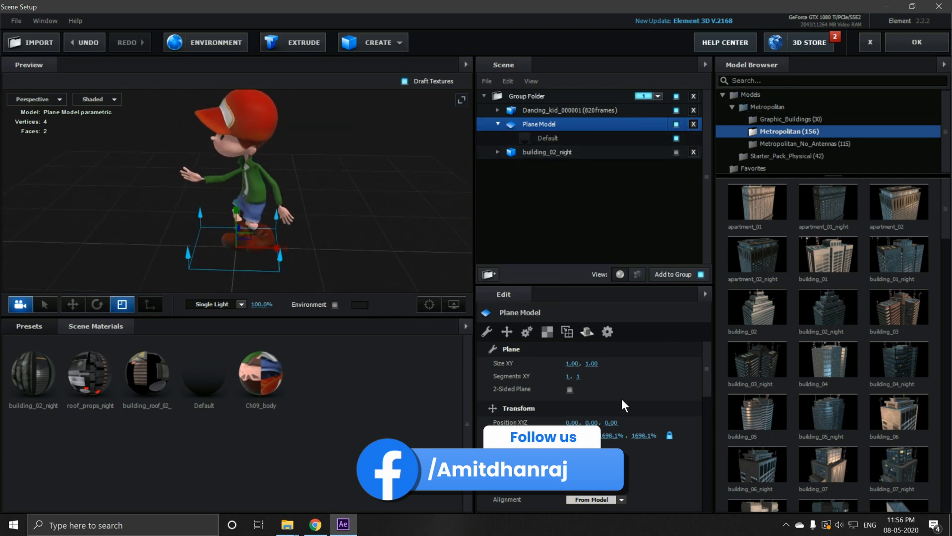
Check the dancing kid's baked animation start frame, keeping it at 1, and apply the scene setup
{"action": "left_click", "coordinate": [543, 110]}
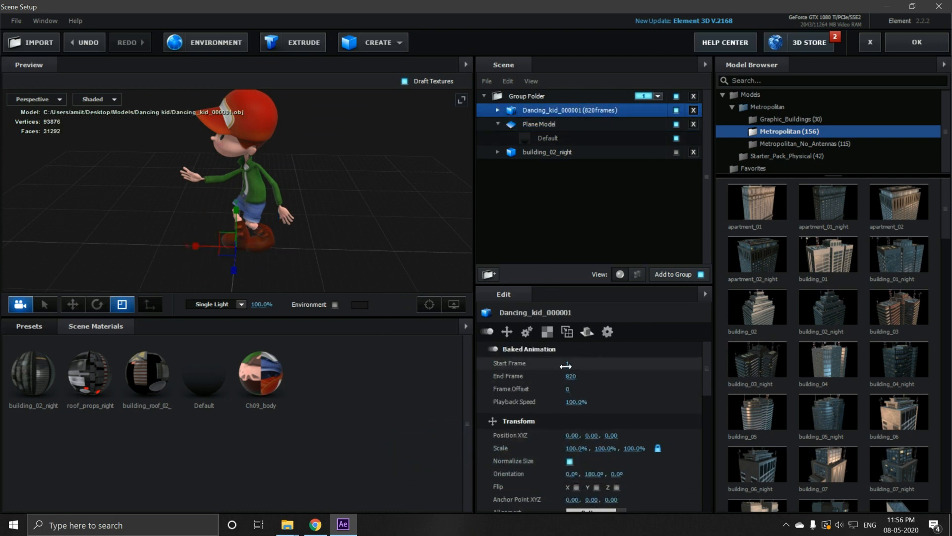
{"action": "left_click_drag", "start_coordinate": [569, 365], "coordinate": [417, 350]}
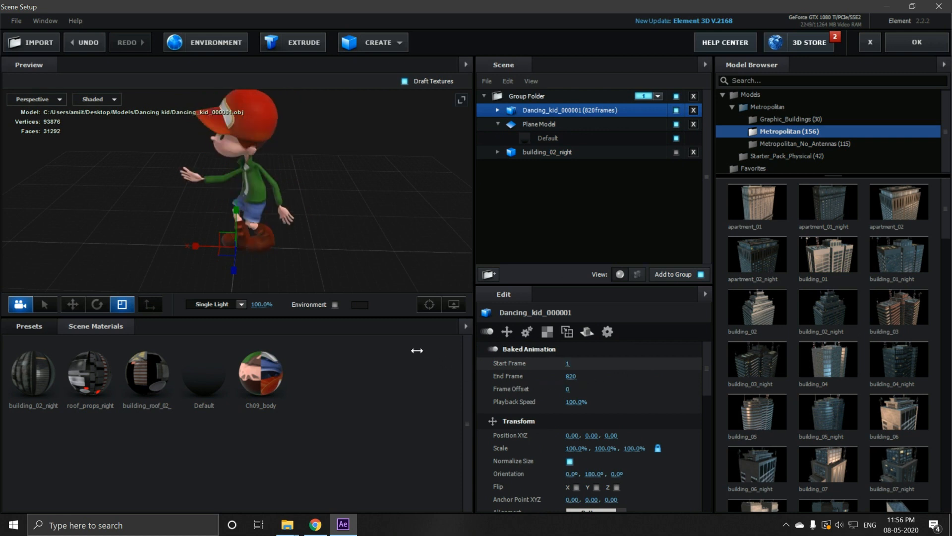
{"action": "left_click", "coordinate": [927, 41]}
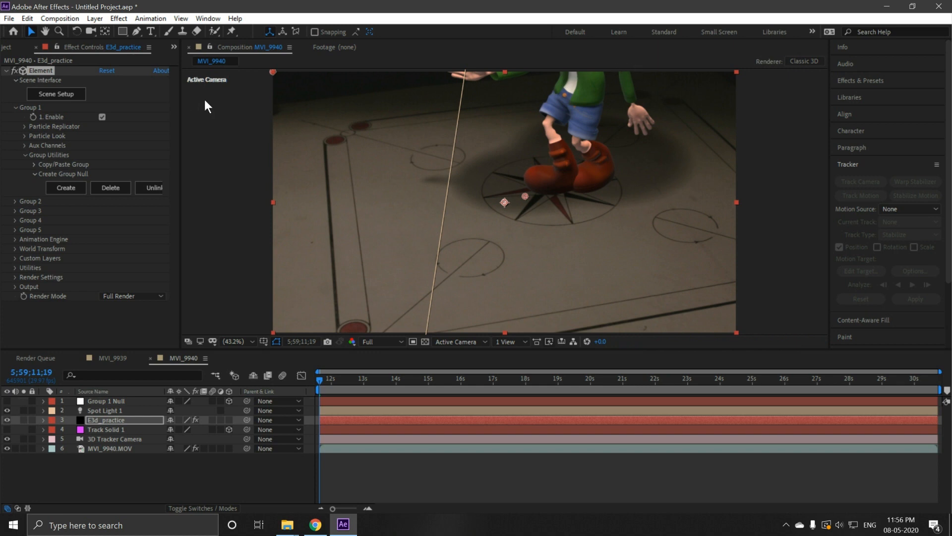
Set Group 1's particle size to 5.00 in the Particle Look settings
{"action": "left_click", "coordinate": [24, 136]}
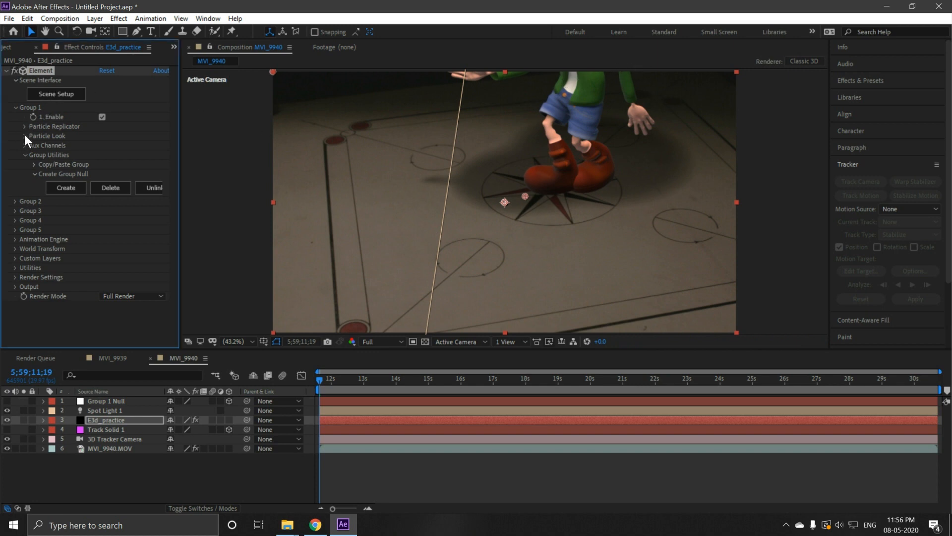
{"action": "left_click", "coordinate": [107, 144]}
{"action": "type", "text": "5"}
{"action": "key", "text": "Return"}
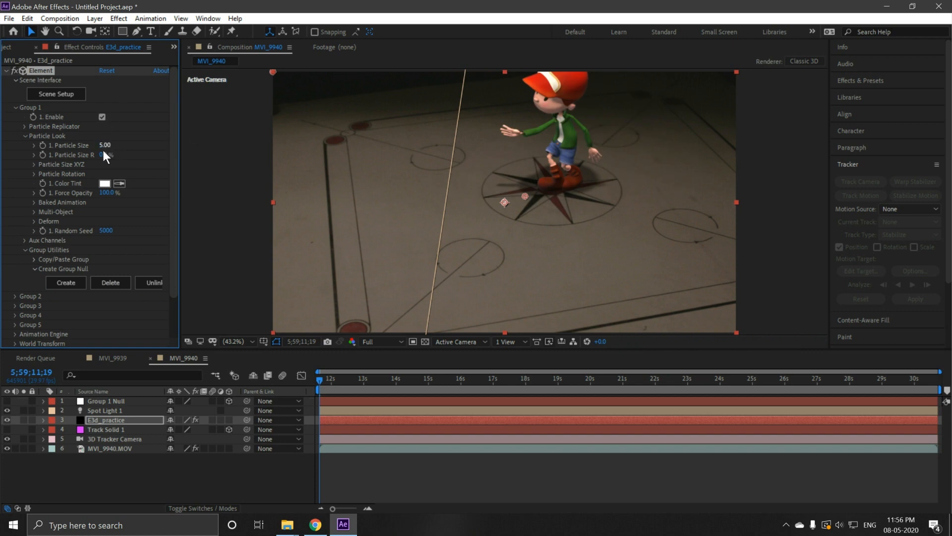
Shift Group 1's X position to 931.5 so the dancing kid stands beside the star emblem
{"action": "left_click", "coordinate": [26, 125]}
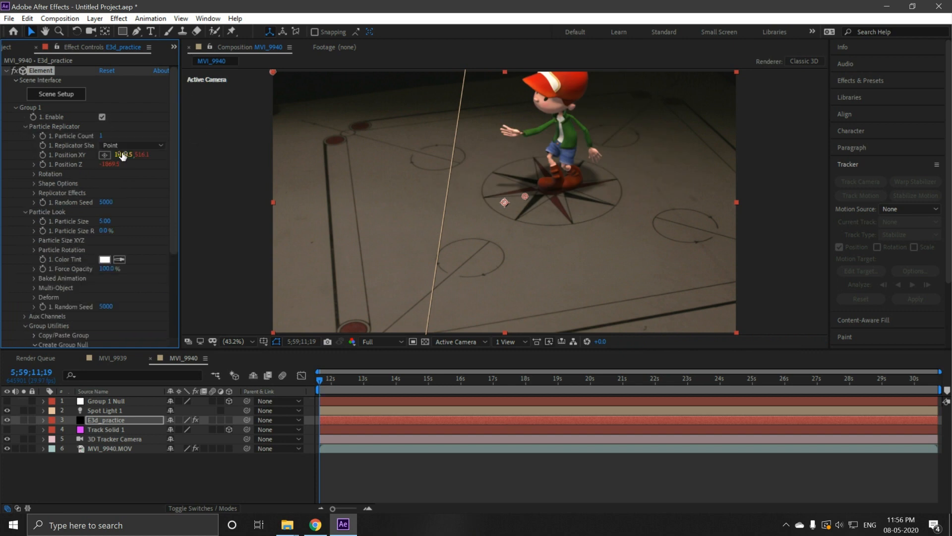
{"action": "left_click_drag", "start_coordinate": [122, 154], "coordinate": [75, 169]}
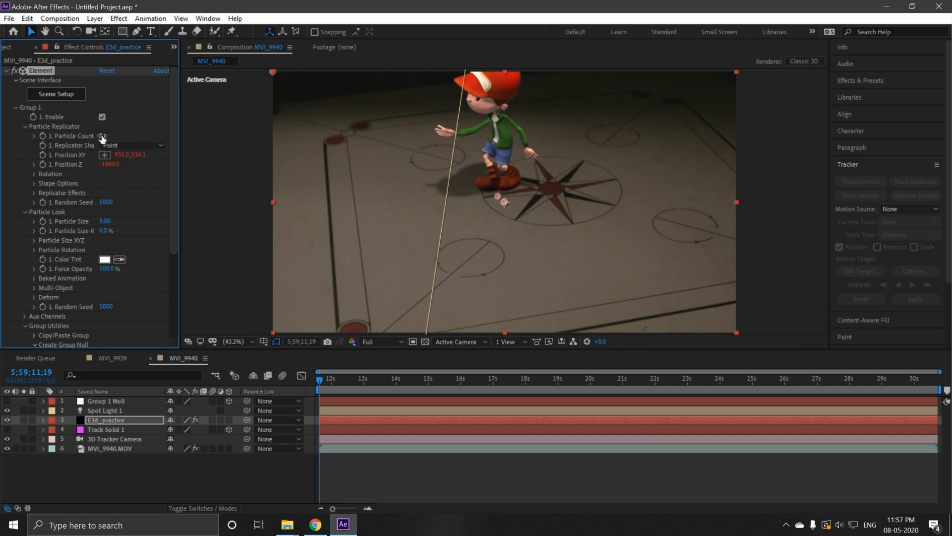
{"action": "left_click", "coordinate": [26, 126]}
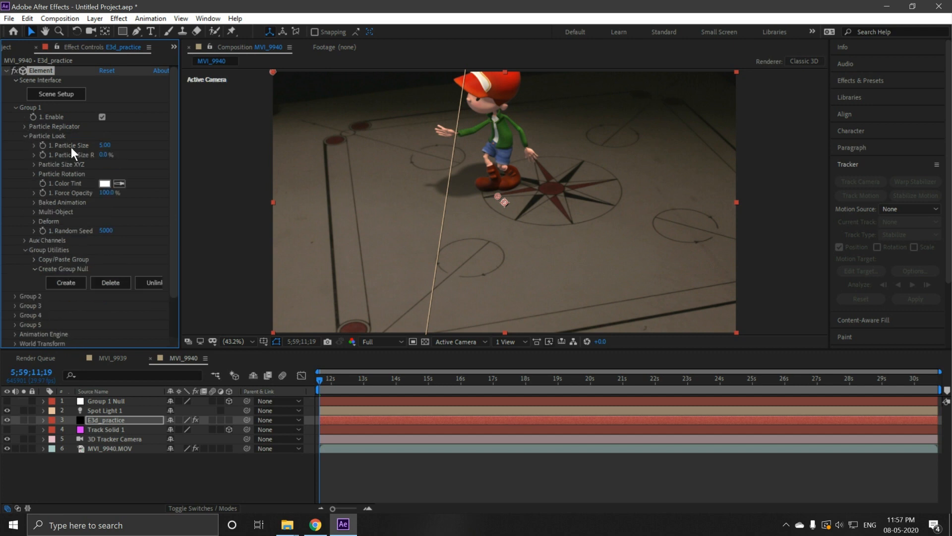
Try a Group 1 particle size of 3.00, and settle on 4.00
{"action": "left_click", "coordinate": [105, 146]}
{"action": "type", "text": "3"}
{"action": "key", "text": "Return"}
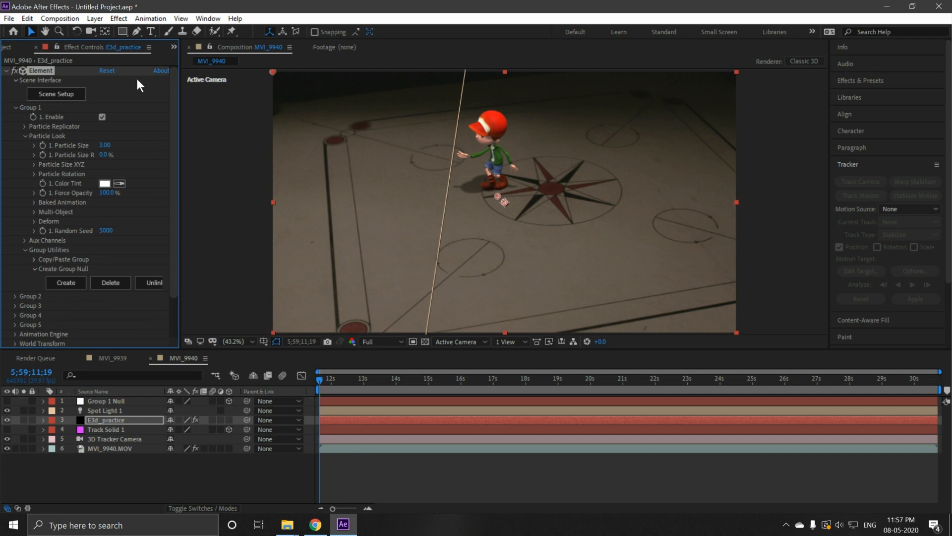
{"action": "left_click", "coordinate": [104, 145]}
{"action": "type", "text": "4"}
{"action": "key", "text": "Return"}
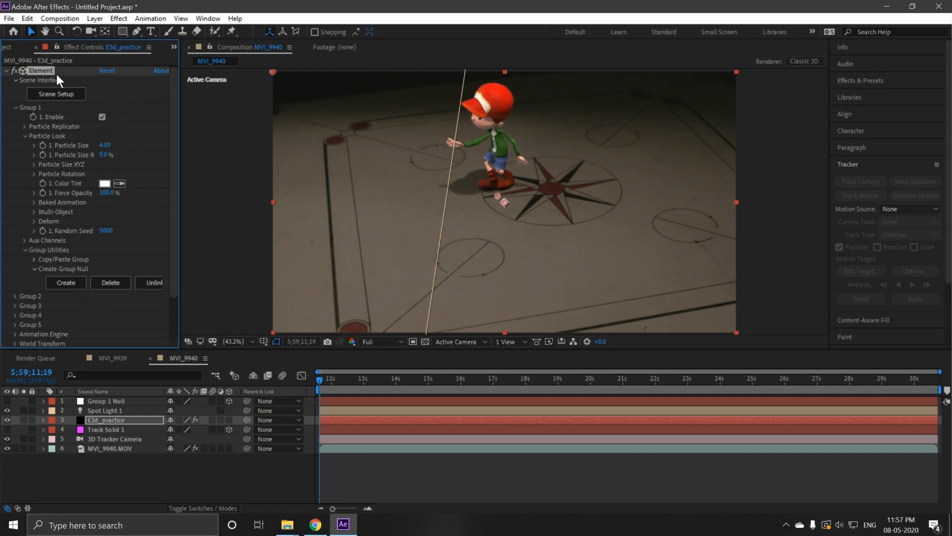
Reopen the scene setup, move the dancing kid model forward in the preview, and apply the change
{"action": "left_click", "coordinate": [56, 94]}
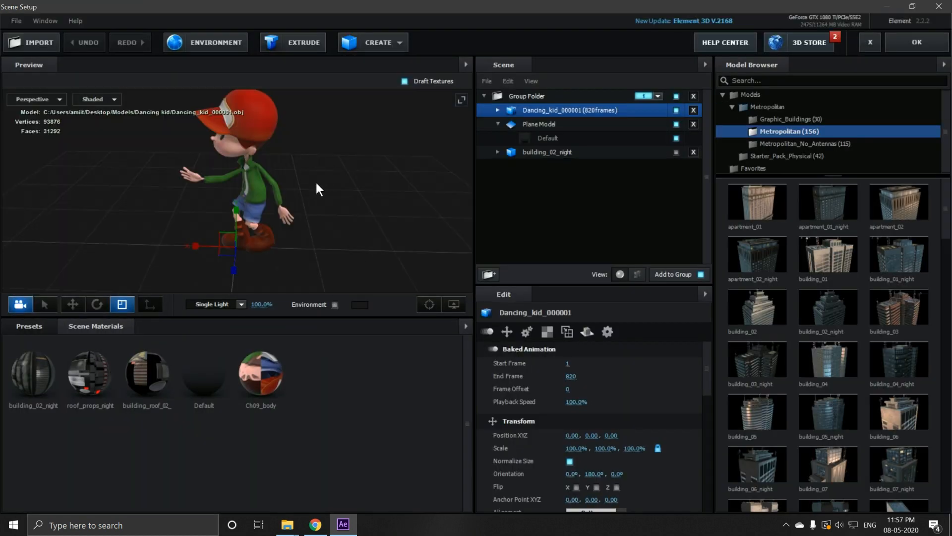
{"action": "key", "text": "w"}
{"action": "left_click_drag", "start_coordinate": [316, 214], "coordinate": [199, 260]}
{"action": "left_click", "coordinate": [901, 48]}
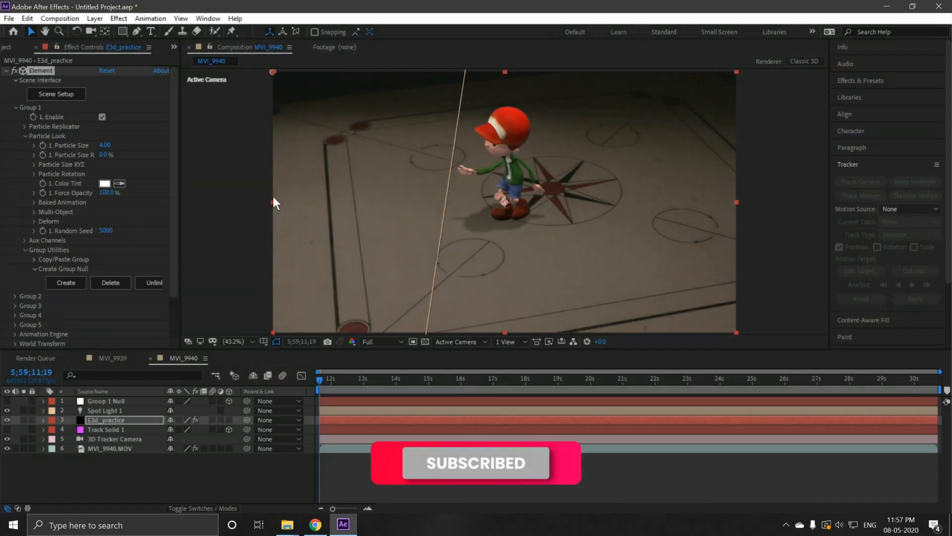
Play back the composition to check the dancing kid's animation and tracking, stopping at 5;59;16;16
{"action": "mouse_move", "coordinate": [320, 381]}
{"action": "left_mouse_down"}
{"action": "mouse_move", "coordinate": [367, 380]}
{"action": "mouse_move", "coordinate": [325, 383]}
{"action": "left_mouse_up"}
{"action": "key", "text": "space"}
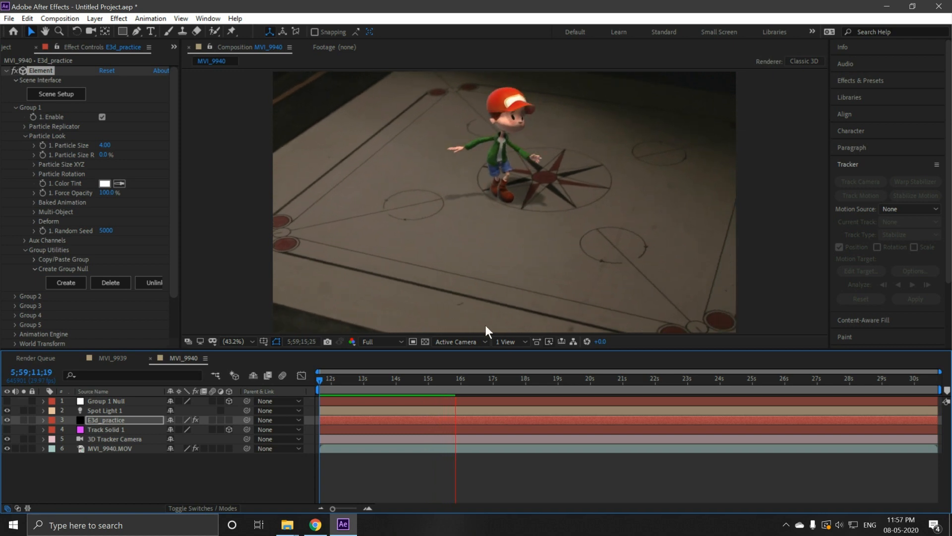
{"action": "key", "text": "space"}
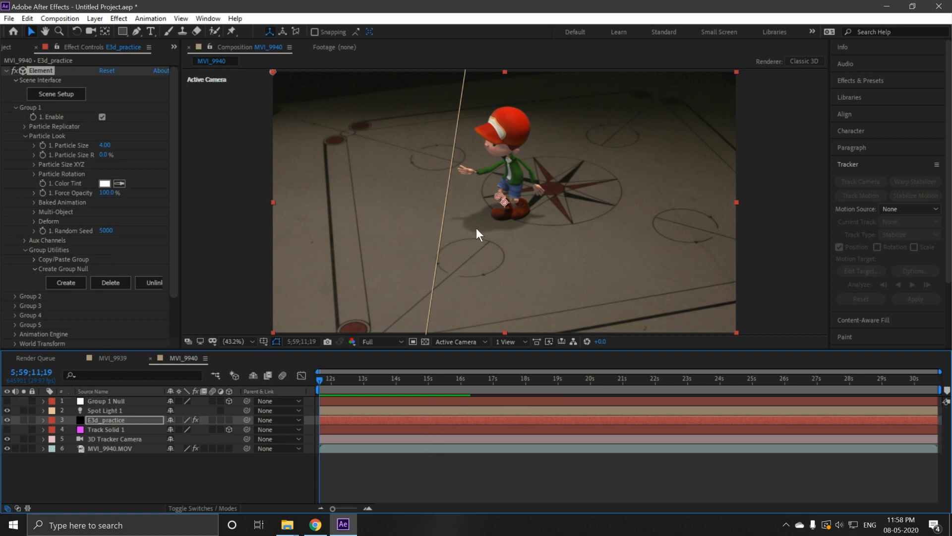
{"action": "key", "text": "space"}
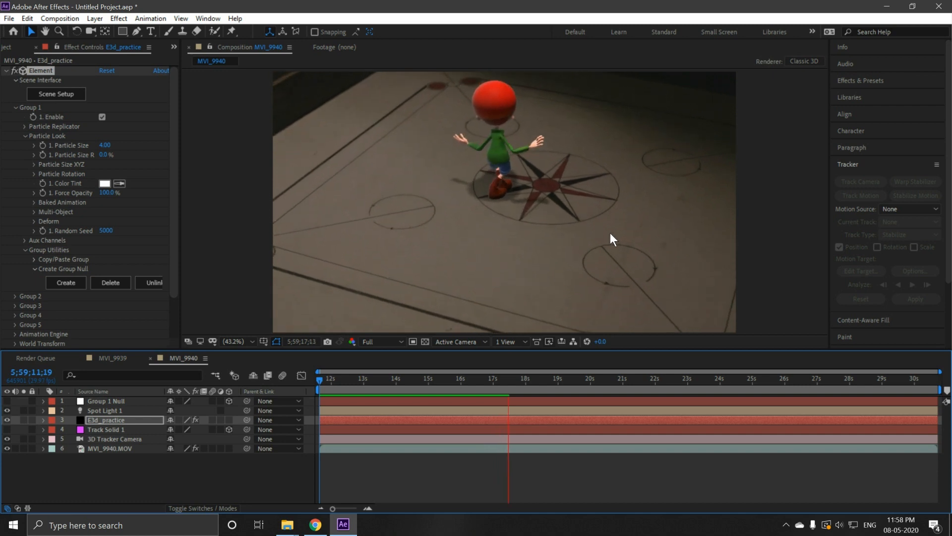
{"action": "key", "text": "space"}
{"action": "key", "text": "space"}
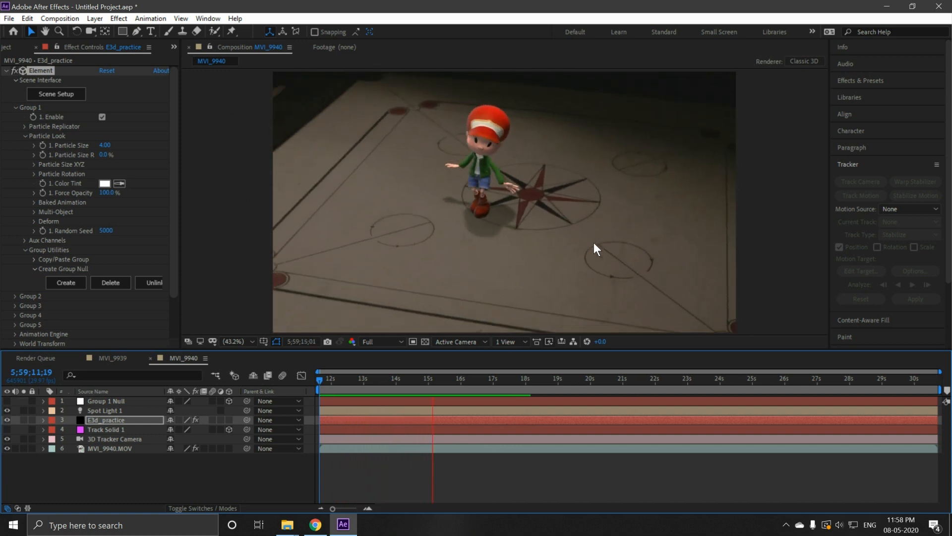
{"action": "key", "text": "space"}
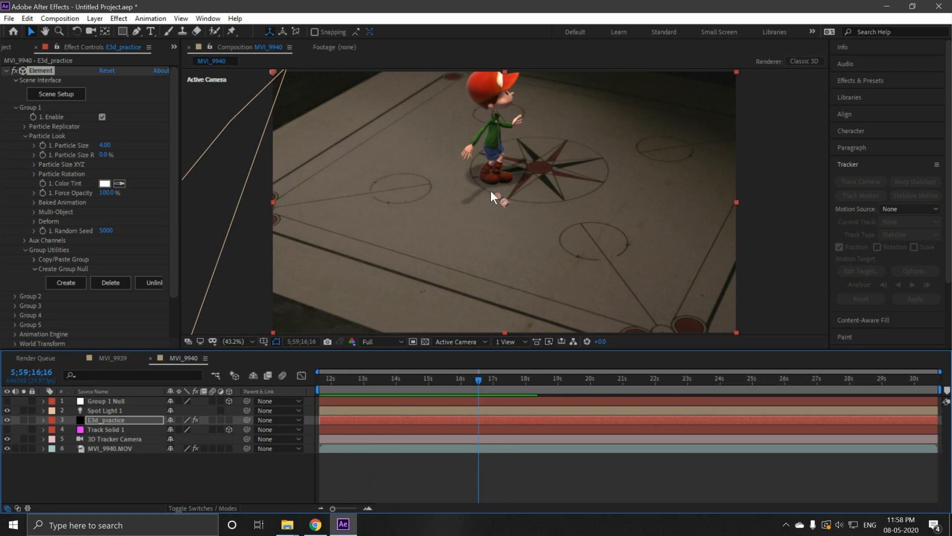
Enable ambient occlusion in Element's render settings and set the SSAO intensity to 3.0
{"action": "left_click", "coordinate": [24, 136]}
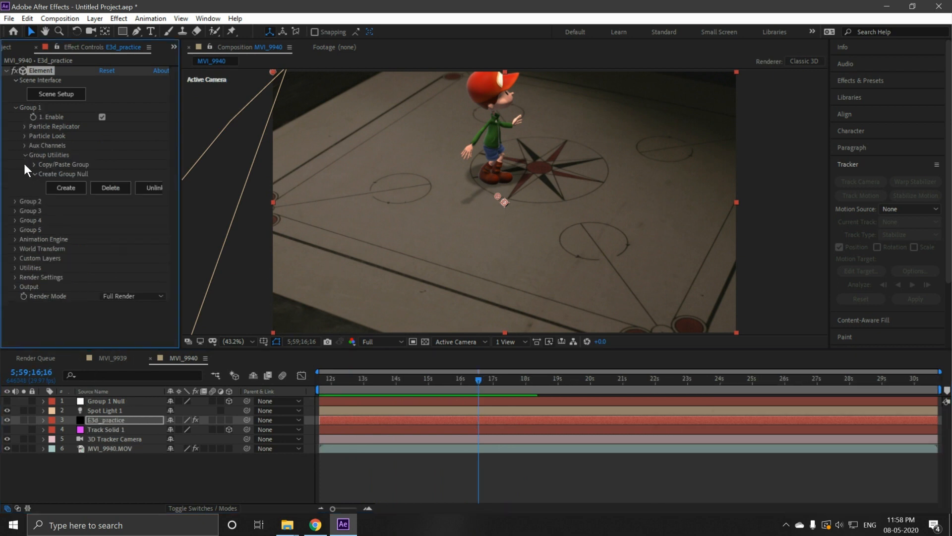
{"action": "left_click", "coordinate": [16, 276]}
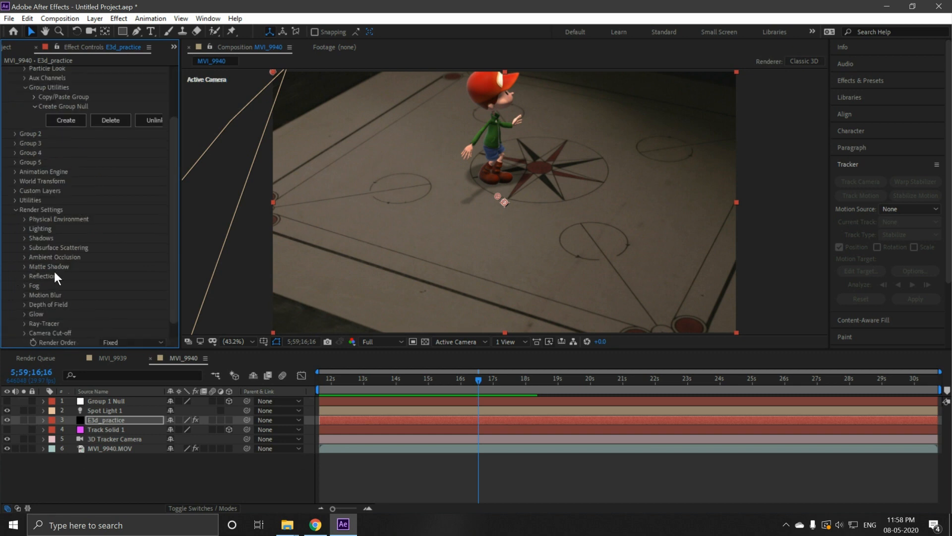
{"action": "left_click", "coordinate": [26, 259]}
{"action": "scroll", "coordinate": [113, 218], "scroll_direction": "down", "scroll_amount": 3}
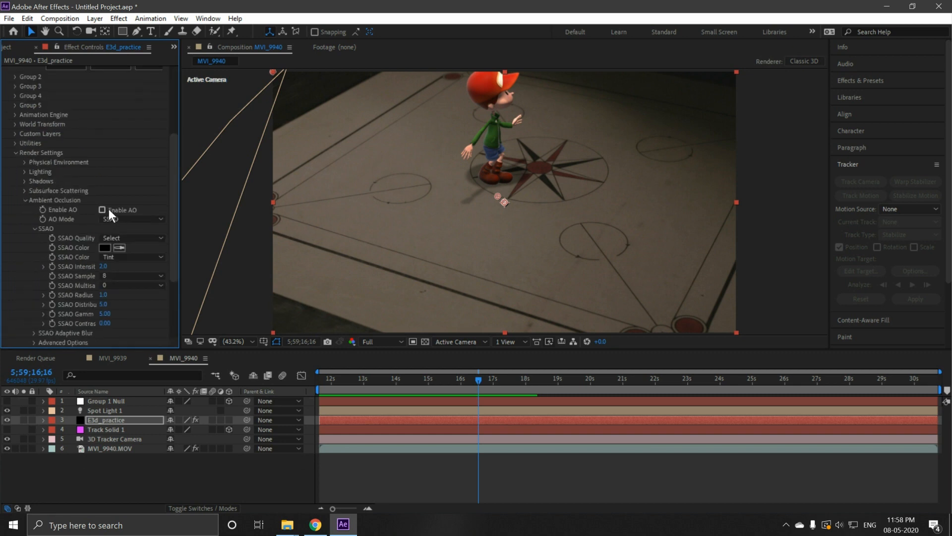
{"action": "left_click", "coordinate": [102, 209]}
{"action": "left_click", "coordinate": [104, 266]}
{"action": "type", "text": "3"}
{"action": "key", "text": "Return"}
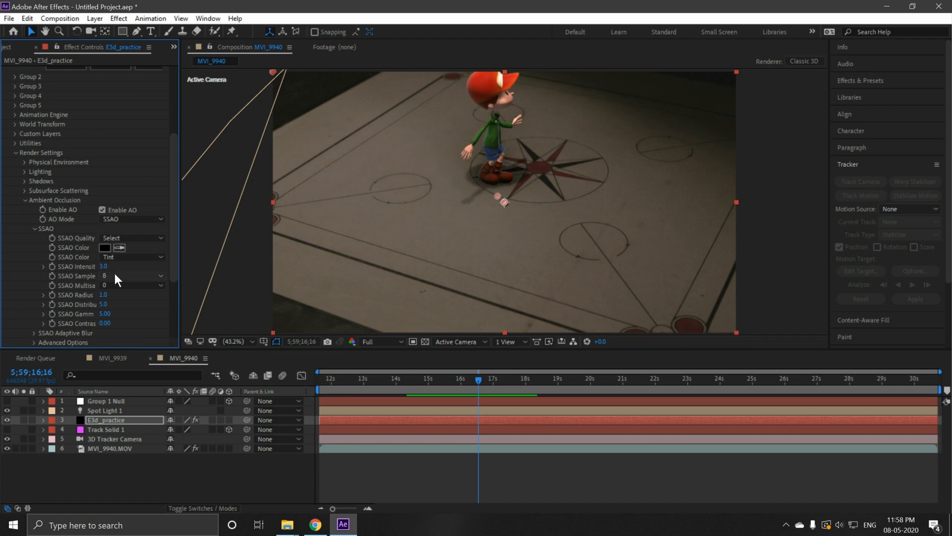
Change the SSAO sample count, adjust the SSAO radius, and compare the render with ambient occlusion off and on
{"action": "left_click", "coordinate": [115, 275]}
{"action": "left_click", "coordinate": [120, 300]}
{"action": "left_click_drag", "start_coordinate": [109, 296], "coordinate": [111, 296]}
{"action": "left_click", "coordinate": [101, 207]}
{"action": "left_click", "coordinate": [101, 207]}
{"action": "left_click", "coordinate": [26, 201]}
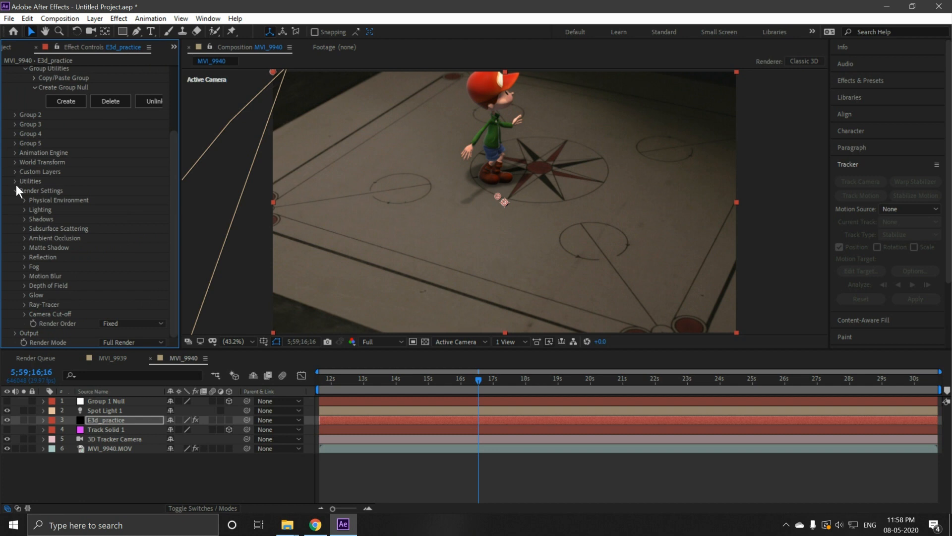
{"action": "left_click", "coordinate": [16, 185]}
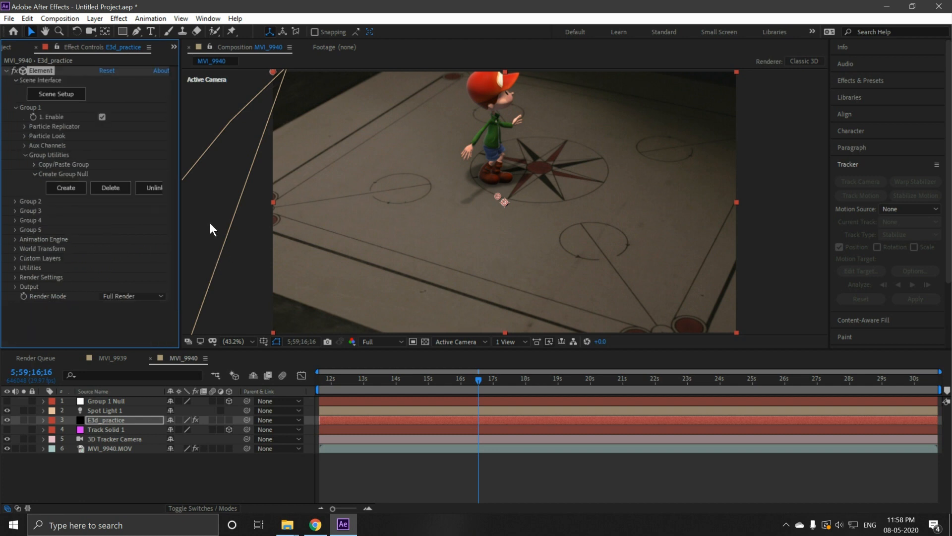